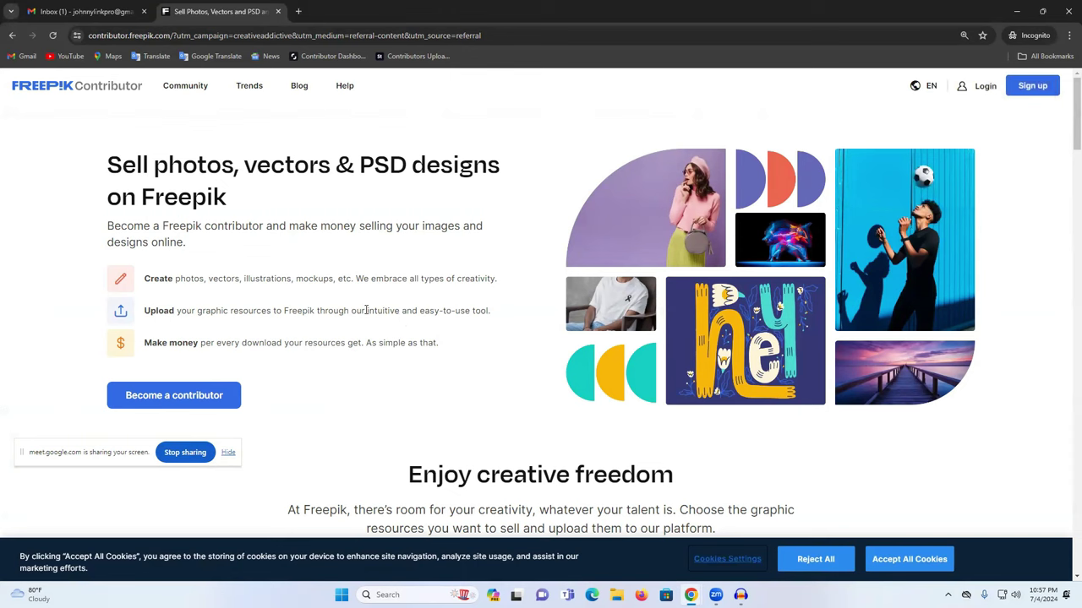
# - Reject all cookies and start the Freepik contributor sign-up via 'Become a contributor'
pyautogui.click(802, 561)
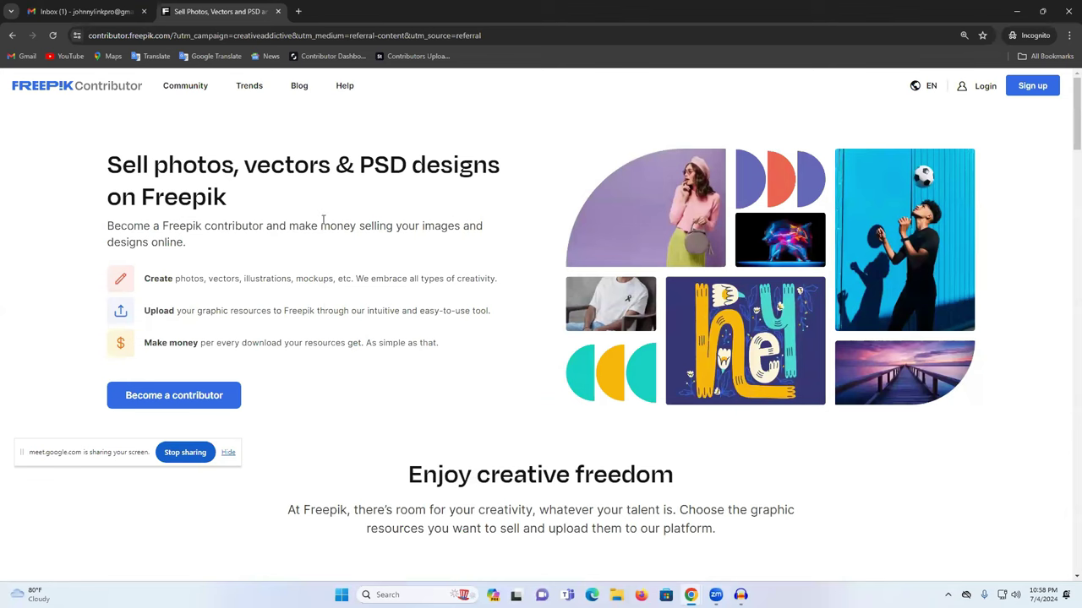
pyautogui.click(156, 397)
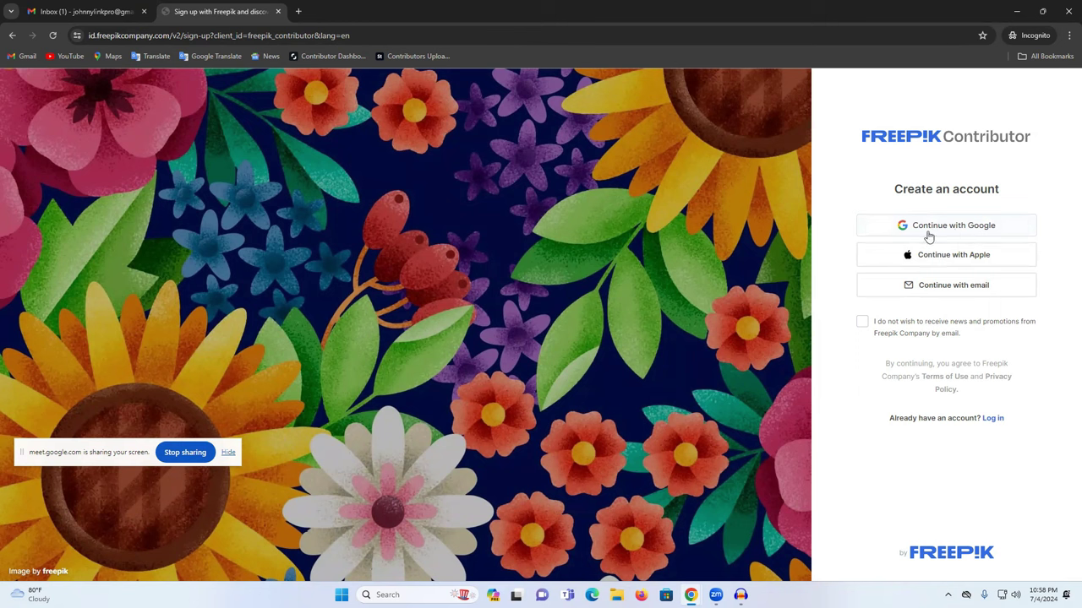
# - Choose email sign-up and paste the Gmail account's address into the Email field
pyautogui.click(958, 285)
pyautogui.click(888, 239)
pyautogui.click(85, 11)
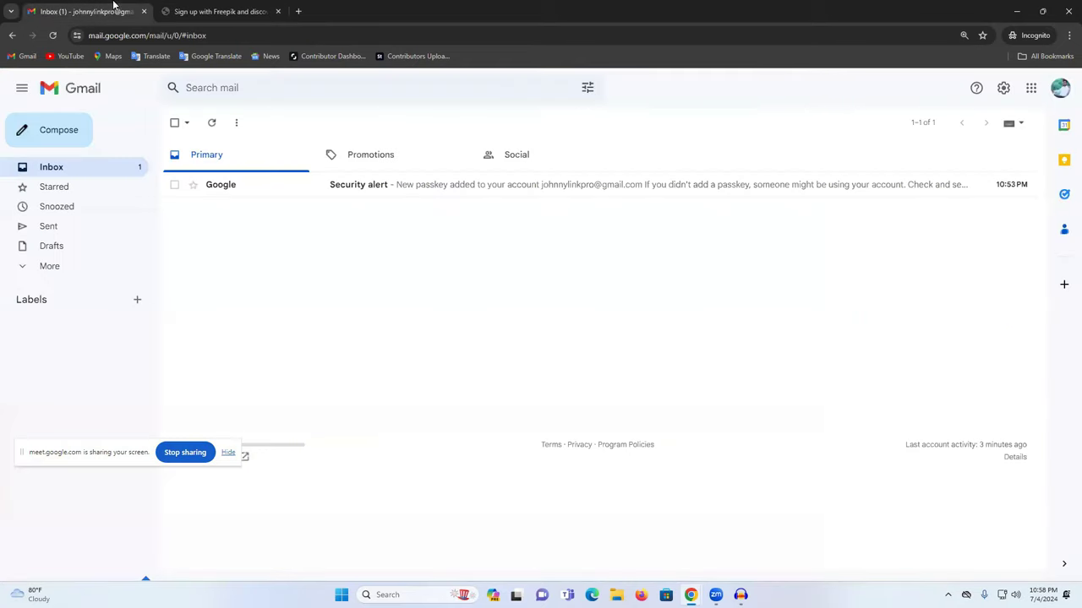
pyautogui.click(1059, 88)
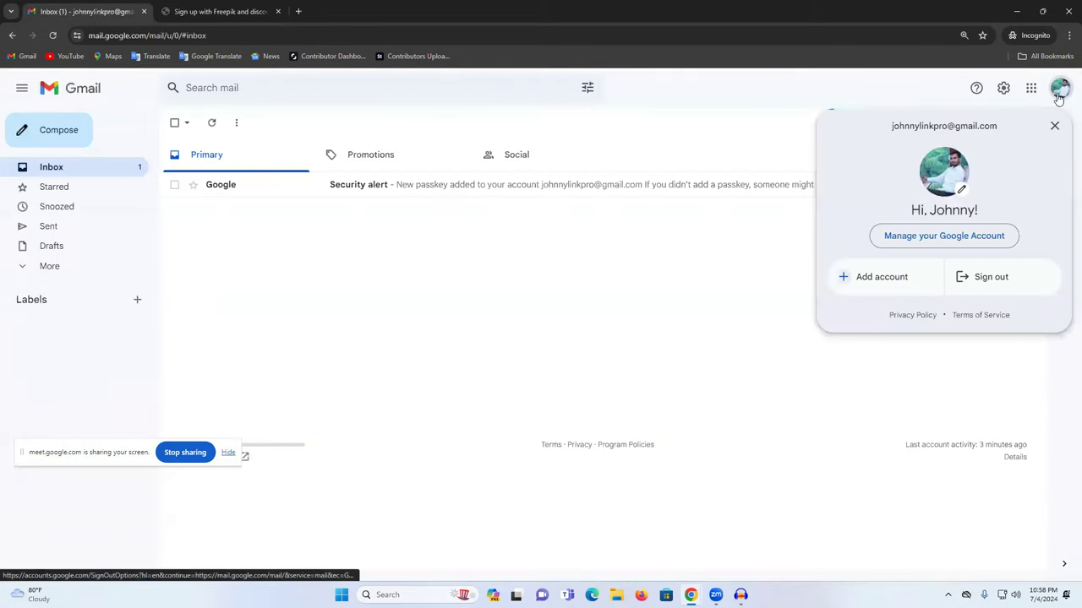
pyautogui.tripleClick(954, 125)
pyautogui.hotkey('ctrl', 'c')
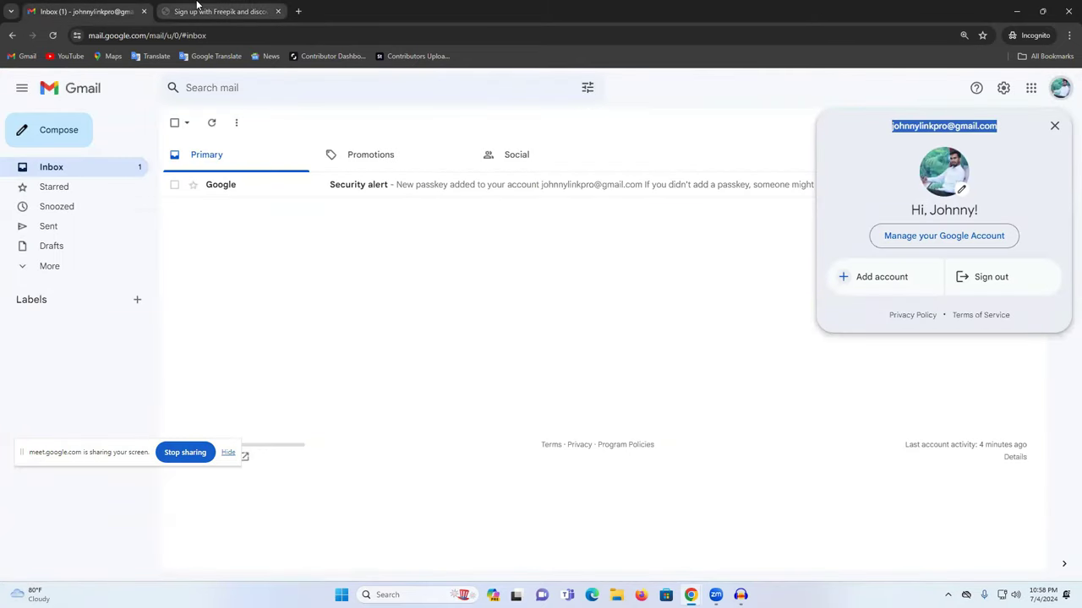
pyautogui.click(197, 11)
pyautogui.click(910, 232)
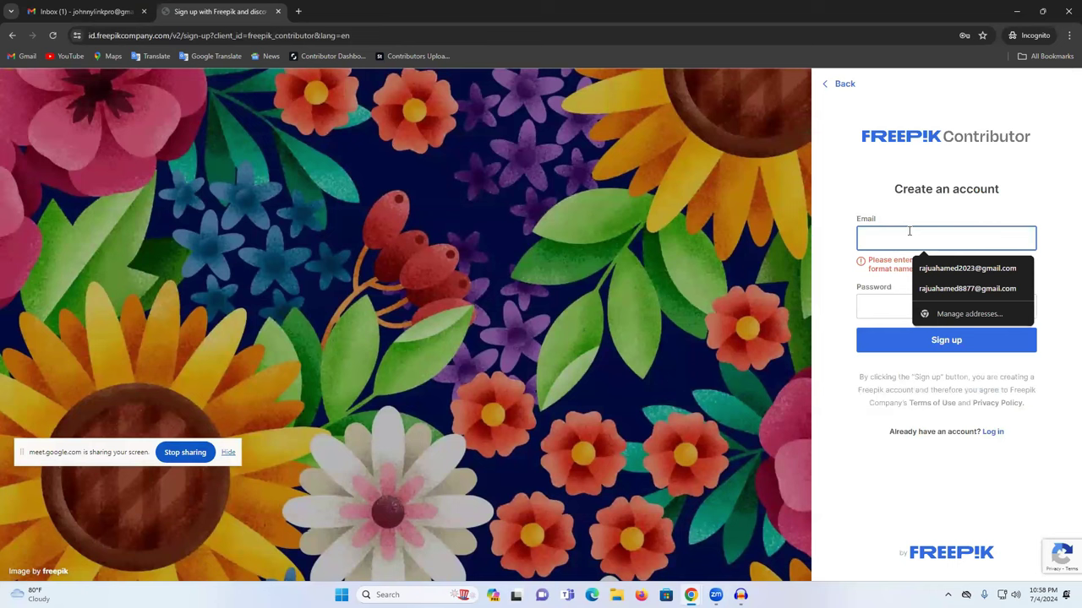
pyautogui.hotkey('ctrl', 'v')
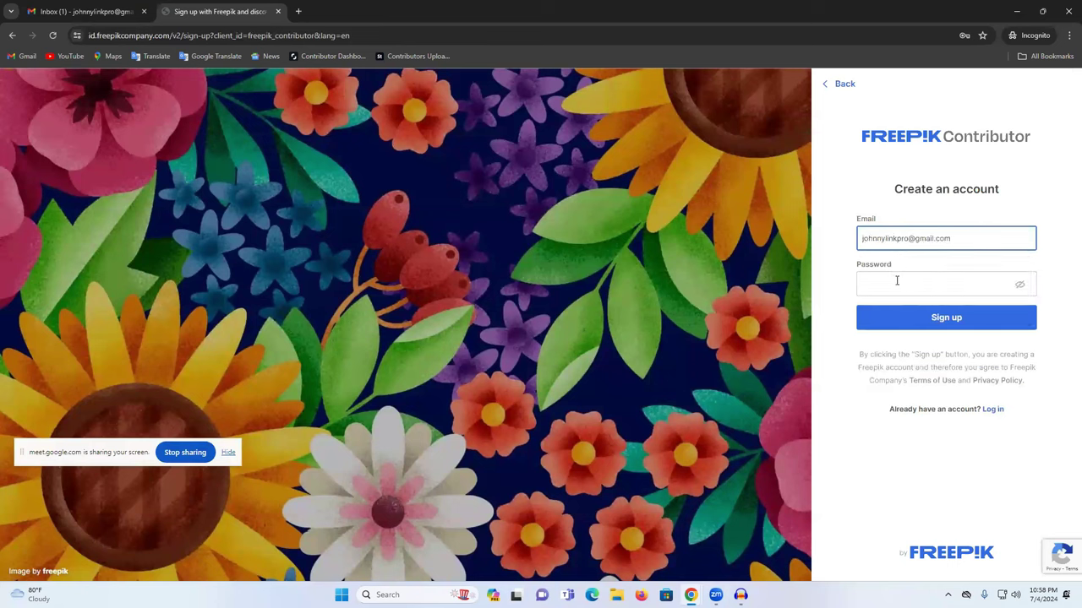
pyautogui.click(896, 280)
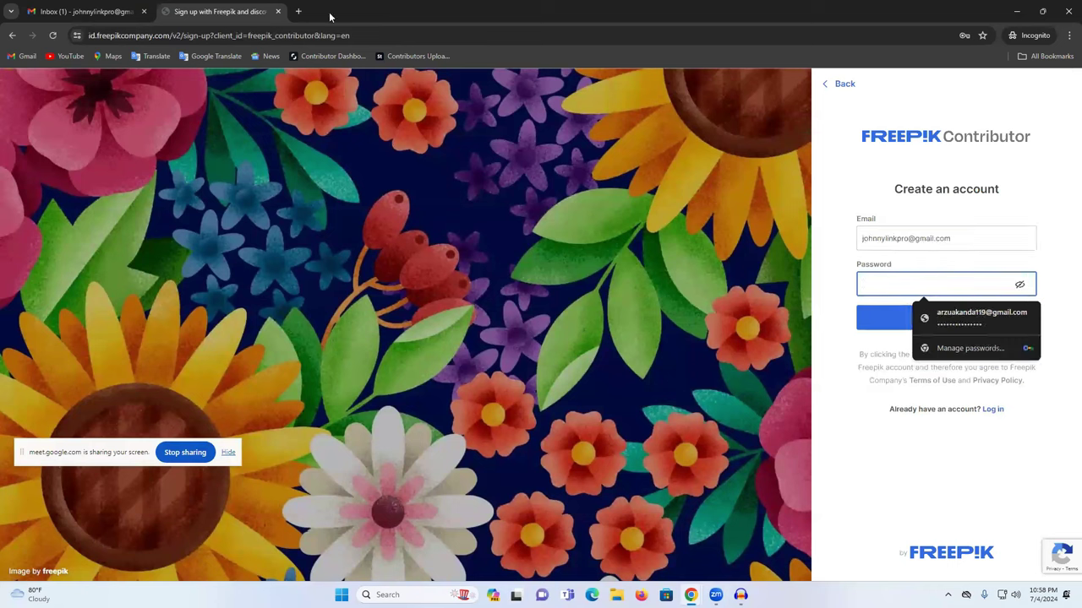
# - Open Google Translate in a new browser tab
pyautogui.click(300, 11)
pyautogui.hotkey('ctrl', 'v')
pyautogui.press('Return')
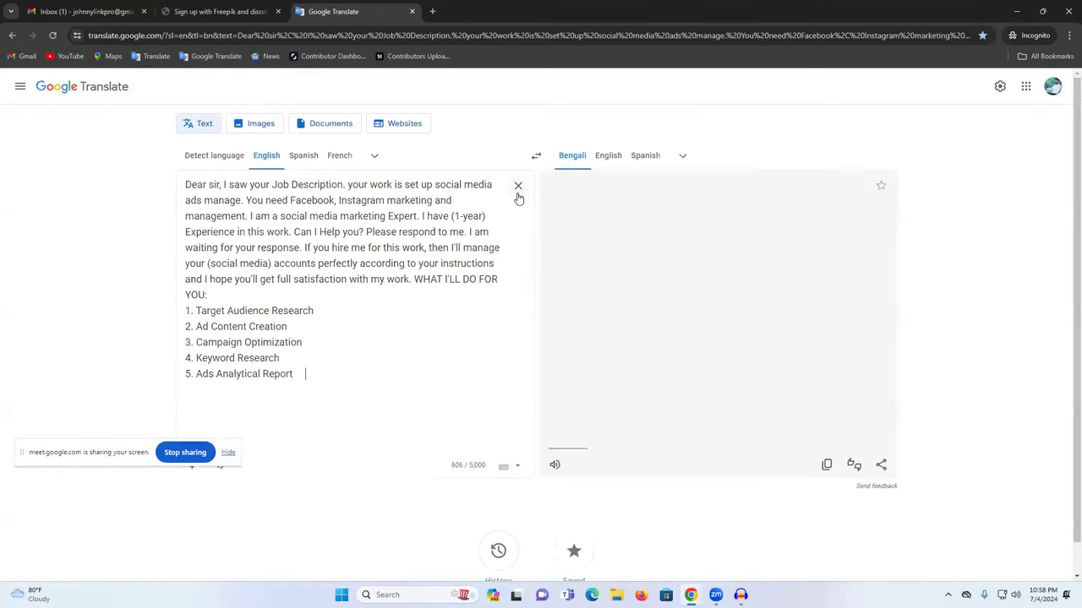
# - Clear the Translate source box, type a new account password there and select it
pyautogui.click(516, 190)
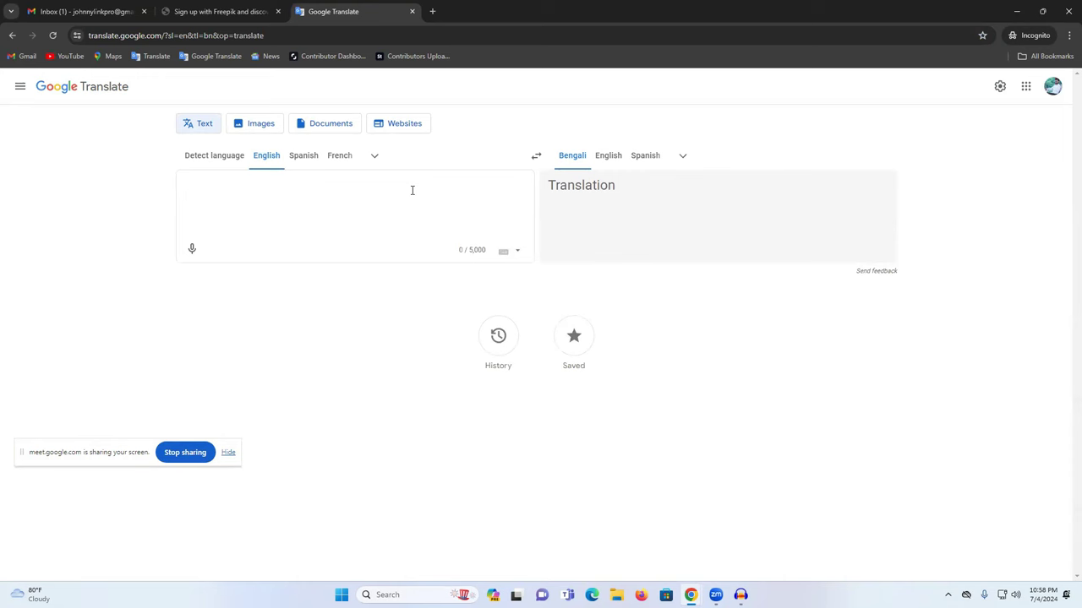
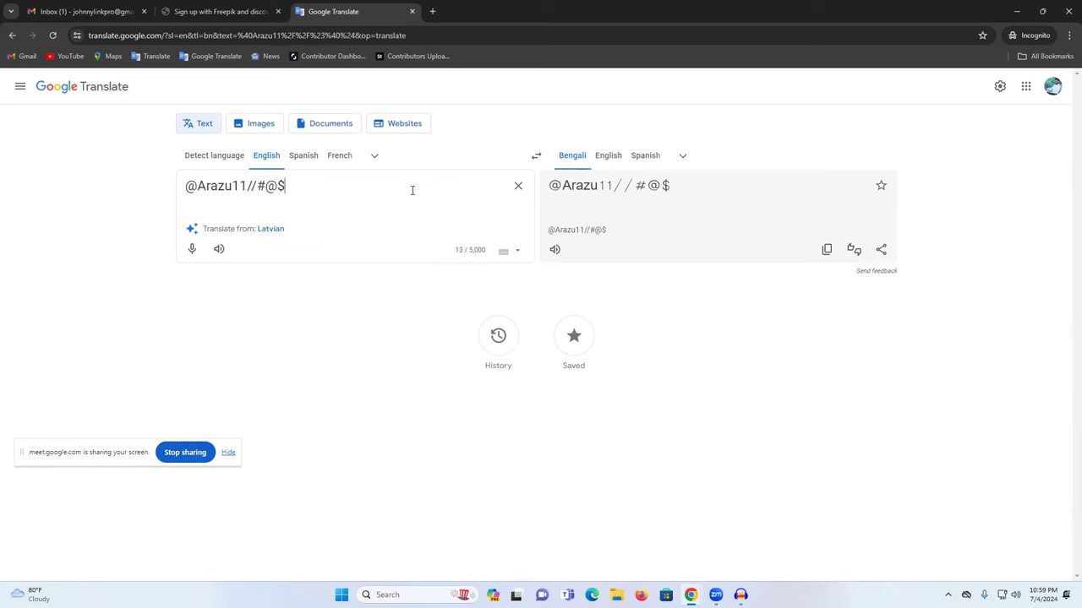
pyautogui.moveTo(286, 187); pyautogui.dragTo(186, 186)
pyautogui.click(241, 186)
pyautogui.moveTo(250, 186); pyautogui.dragTo(196, 186)
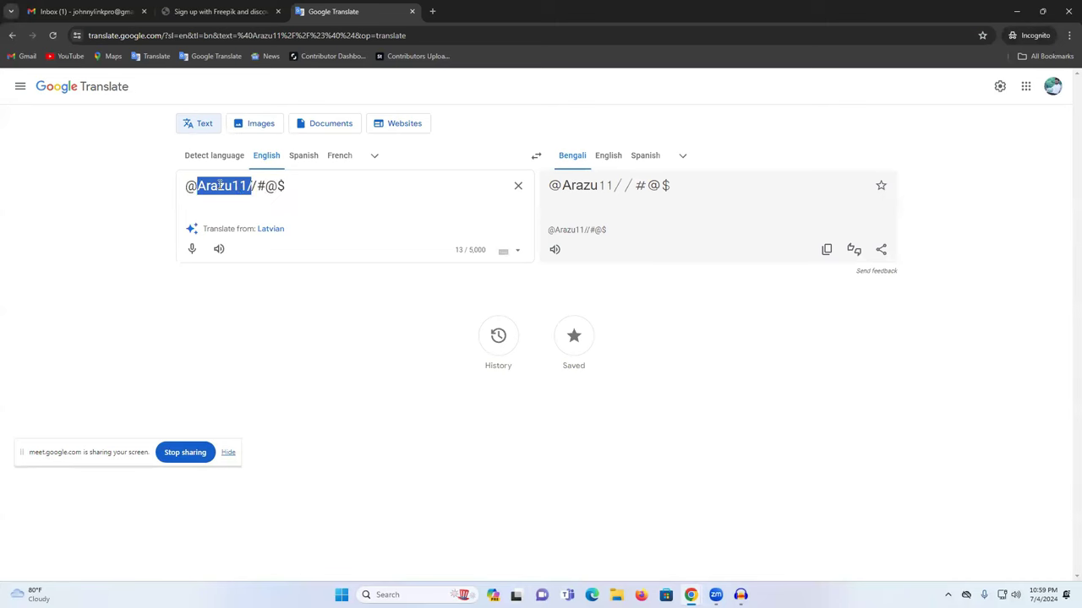
pyautogui.click(292, 187)
pyautogui.moveTo(292, 187); pyautogui.dragTo(257, 187)
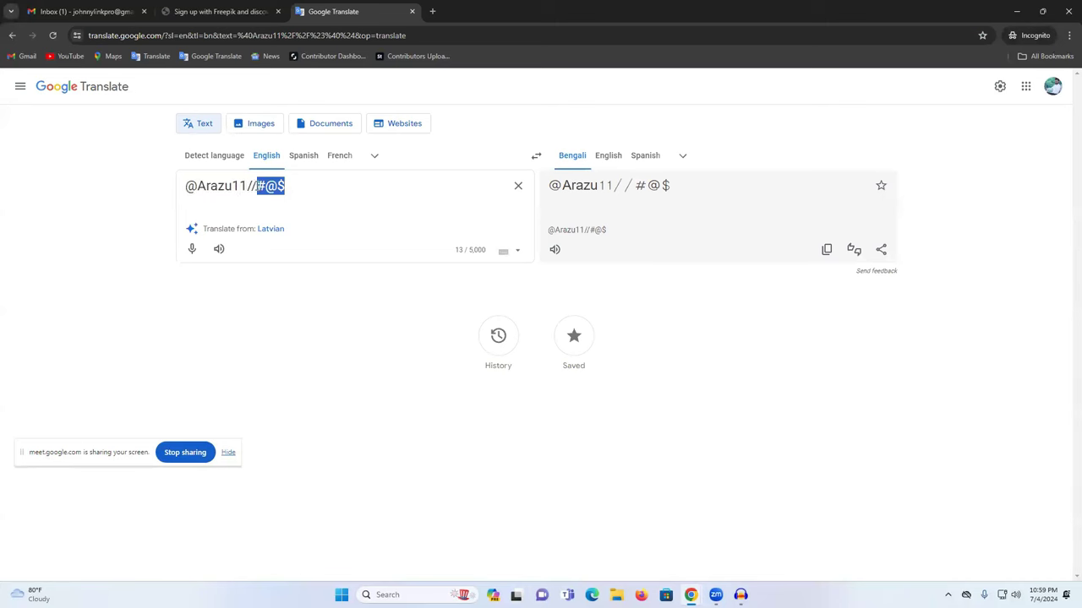
pyautogui.doubleClick(199, 185)
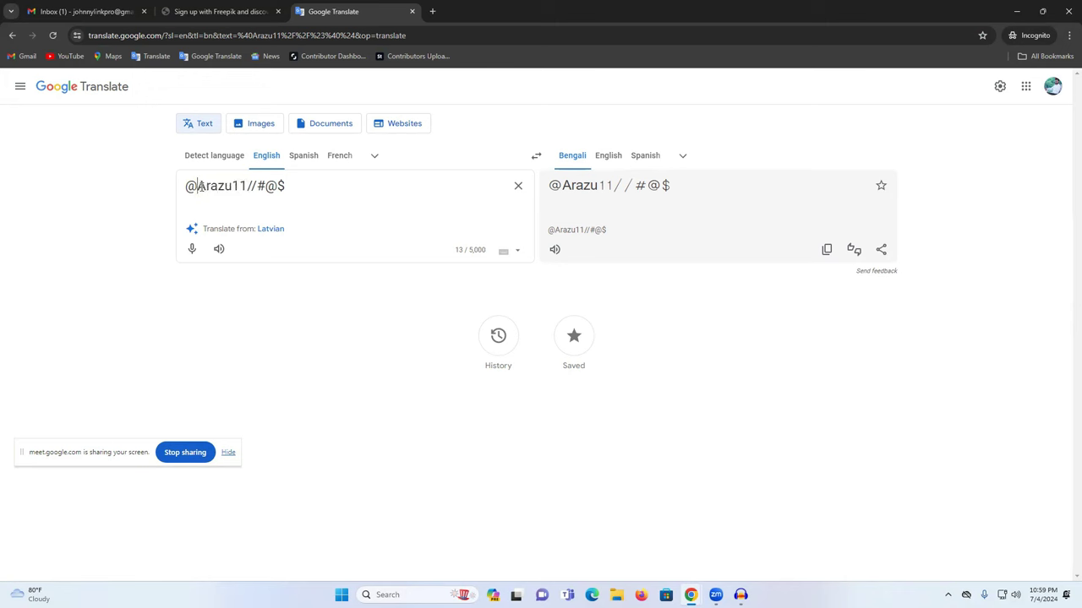
pyautogui.tripleClick(200, 187)
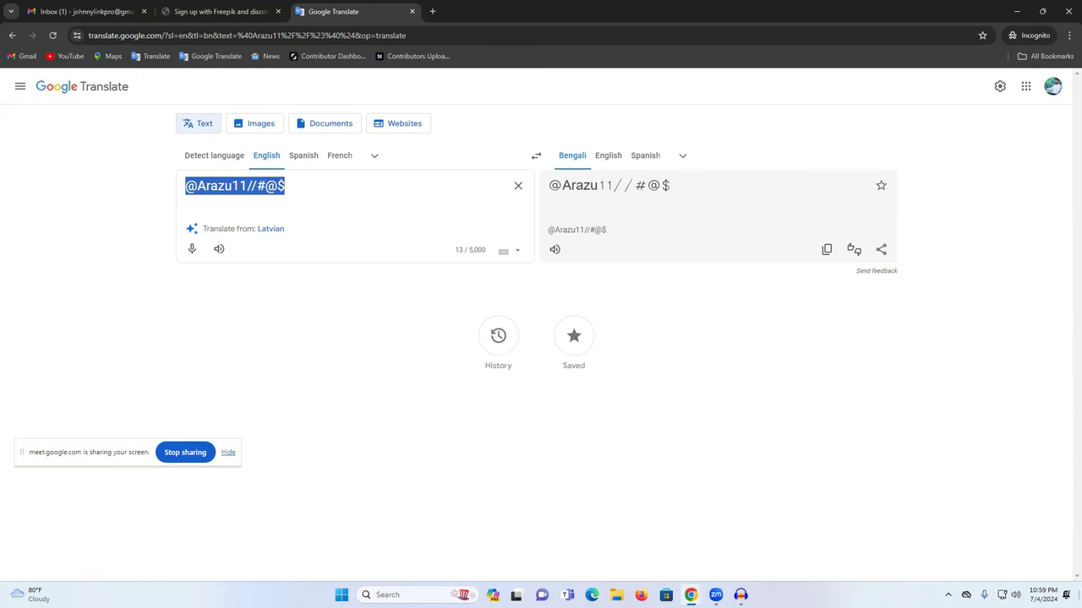
# - Fill Freepik's Password field with the drafted password, rated Strong
pyautogui.click(229, 7)
pyautogui.click(889, 284)
pyautogui.click(972, 310)
# - Reveal the password to check it, then submit the Freepik sign-up form
pyautogui.click(1020, 286)
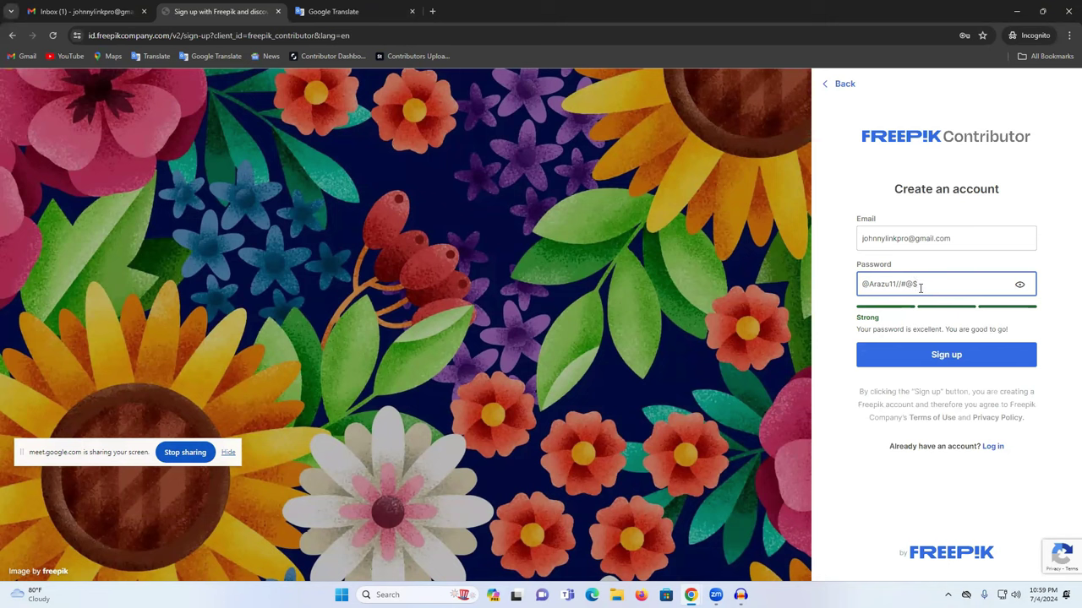
pyautogui.tripleClick(916, 286)
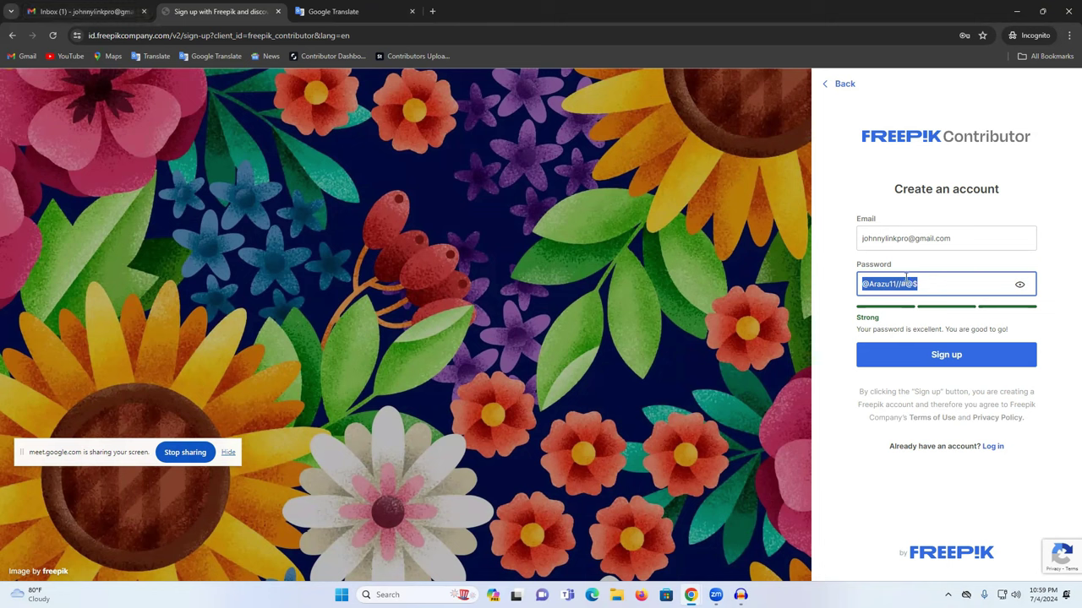
pyautogui.tripleClick(882, 284)
pyautogui.click(938, 358)
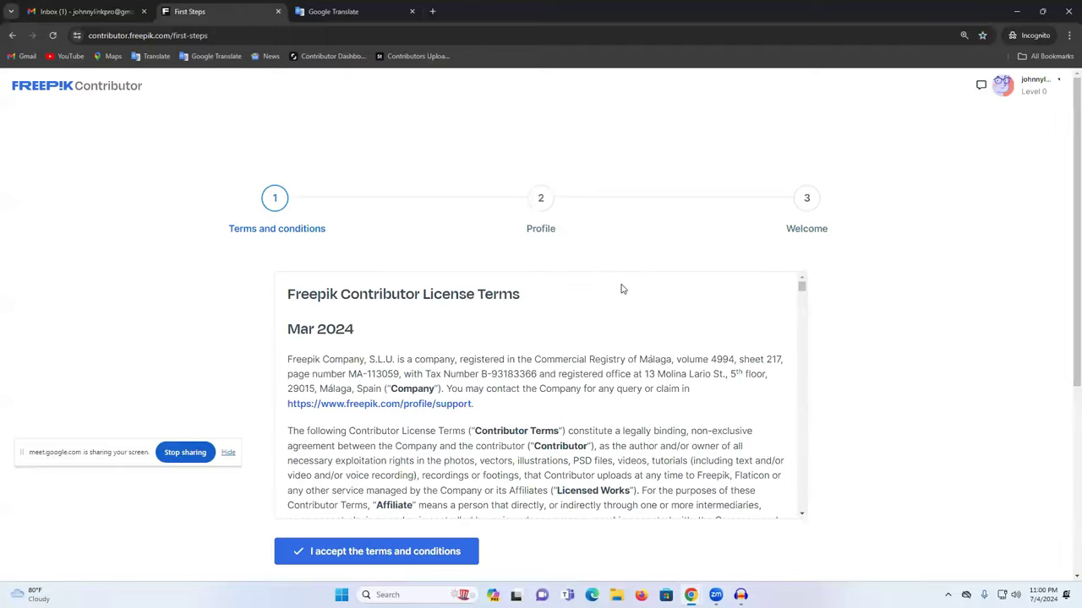
# - Read through the Contributor License Terms and make a first attempt to accept them
pyautogui.scroll(-1, 683, 308)
pyautogui.scroll(-6, 683, 308)
pyautogui.scroll(-3, 920, 338)
pyautogui.scroll(8, 476, 305)
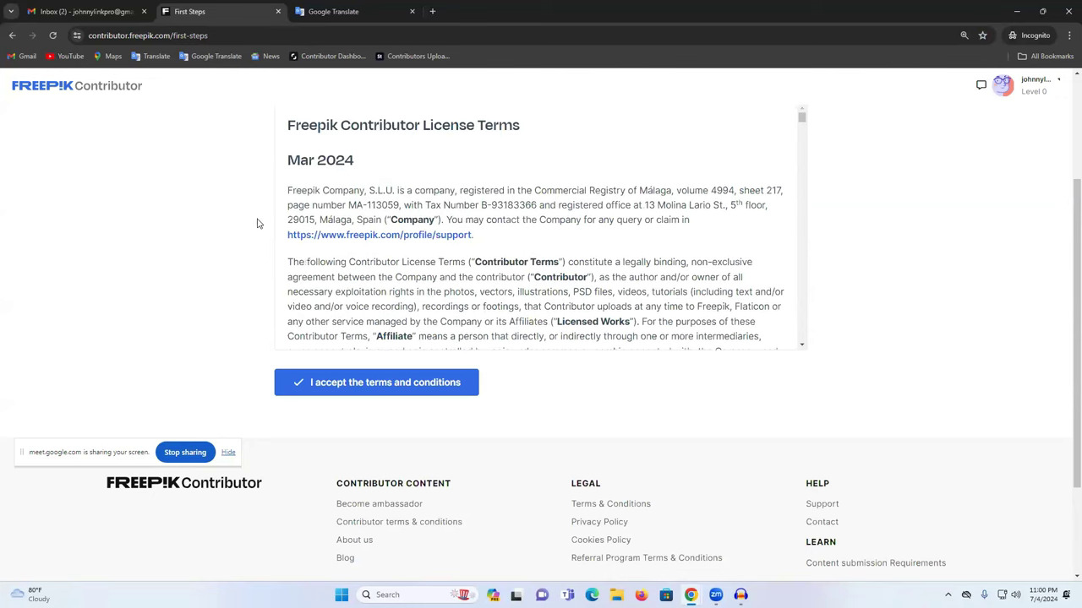
pyautogui.scroll(1, 256, 228)
pyautogui.tripleClick(289, 185)
pyautogui.moveTo(314, 217); pyautogui.dragTo(745, 336)
pyautogui.moveTo(799, 235); pyautogui.dragTo(806, 410)
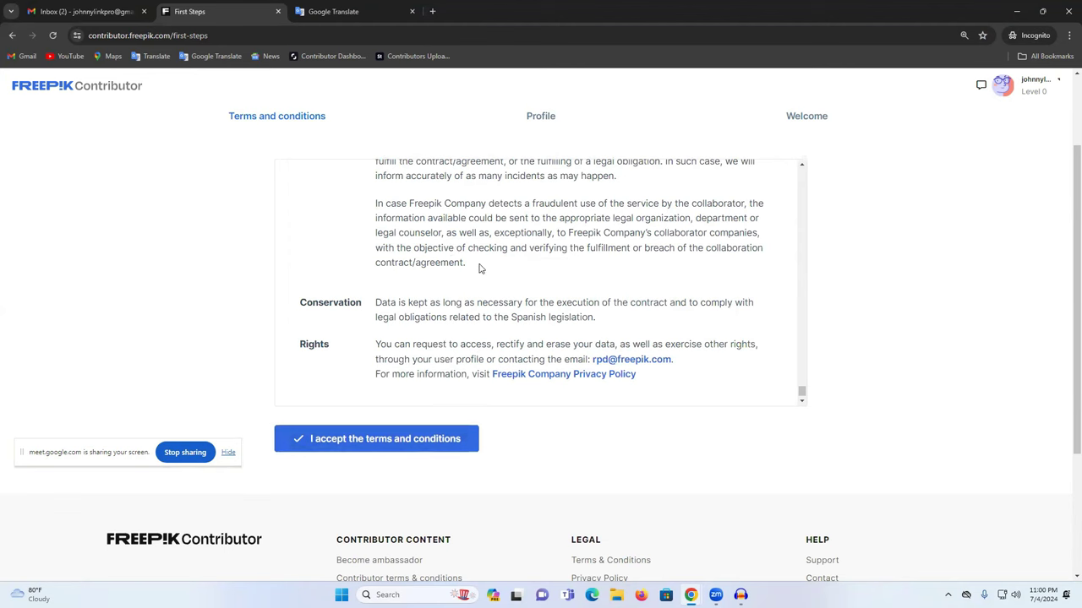
pyautogui.click(359, 441)
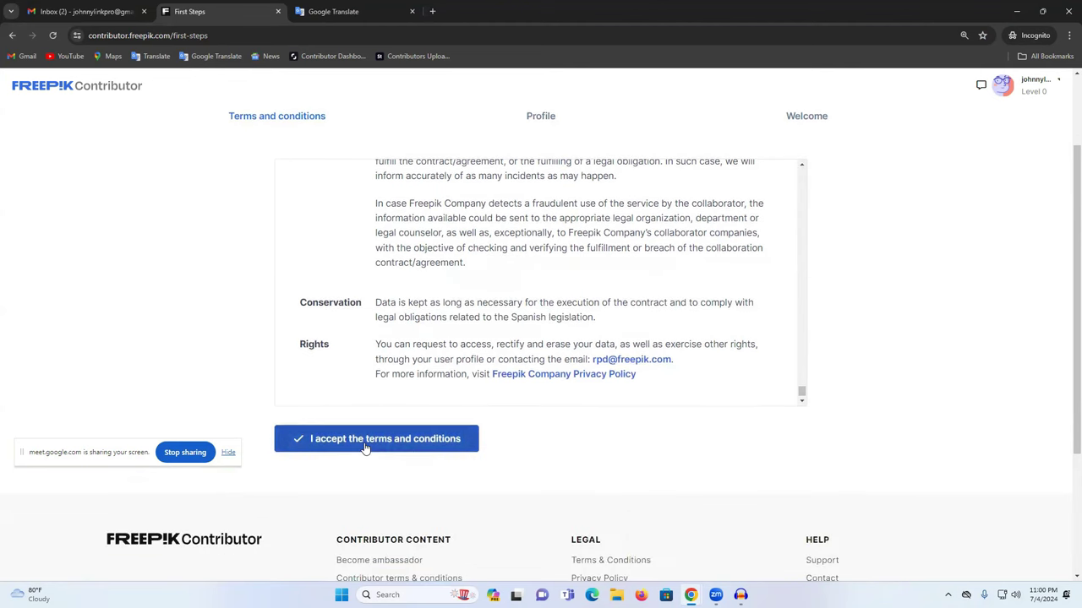
# - Scroll the terms to their end, through the Conservation and Rights sections
pyautogui.scroll(-3, 522, 350)
pyautogui.scroll(4, 514, 344)
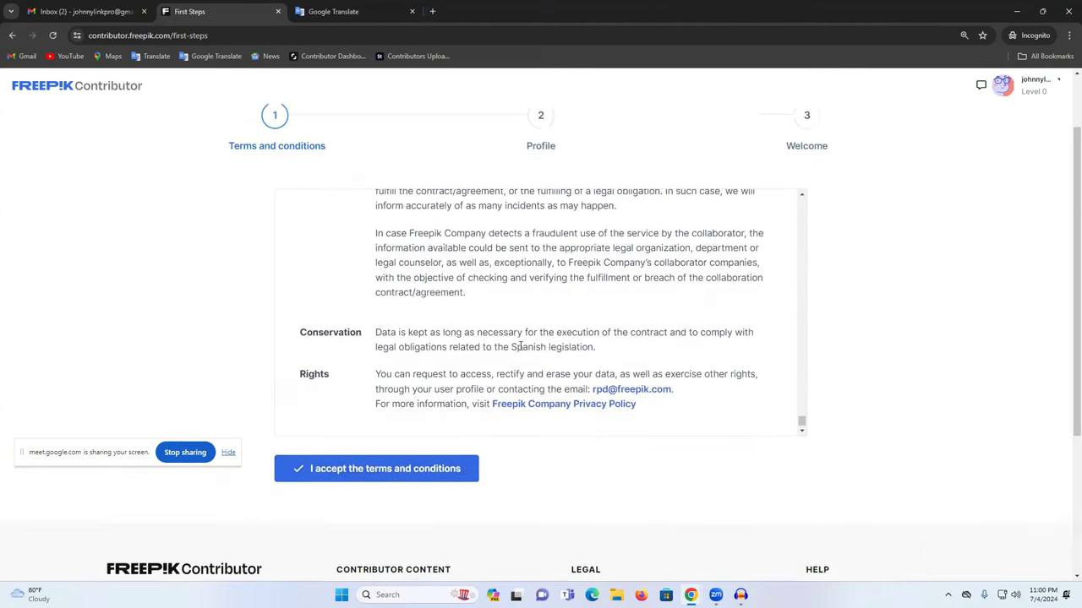
pyautogui.scroll(1, 514, 346)
pyautogui.scroll(-1, 513, 345)
pyautogui.scroll(-1, 375, 507)
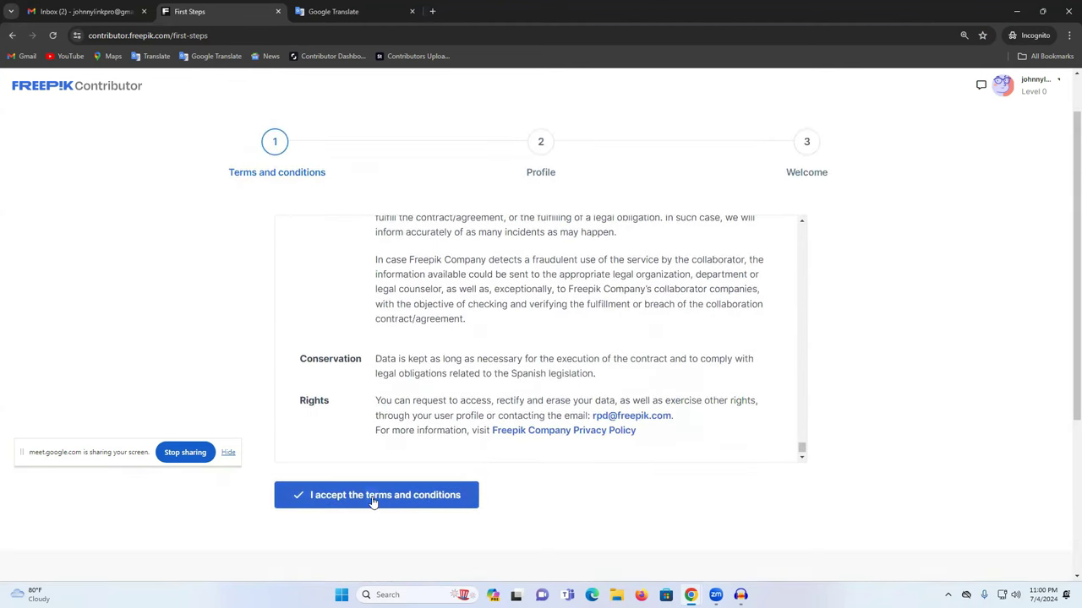
pyautogui.scroll(1, 519, 347)
pyautogui.scroll(-2, 517, 347)
pyautogui.scroll(-3, 509, 350)
pyautogui.scroll(1, 475, 364)
pyautogui.scroll(-1, 380, 282)
pyautogui.scroll(3, 505, 250)
pyautogui.scroll(5, 532, 371)
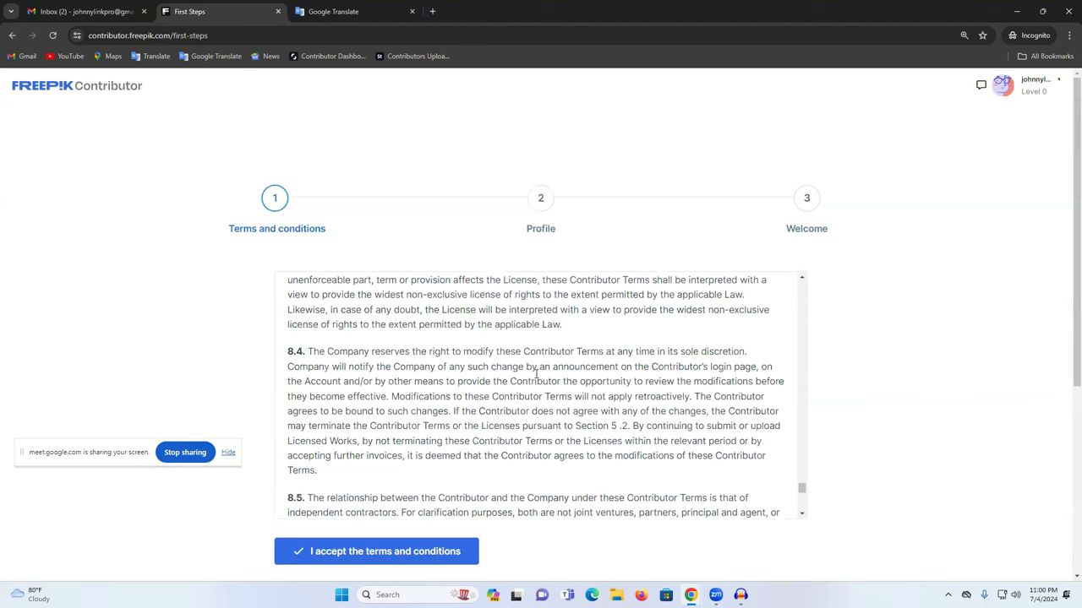
pyautogui.moveTo(802, 480); pyautogui.dragTo(802, 281)
pyautogui.hotkey('ctrl', 'a')
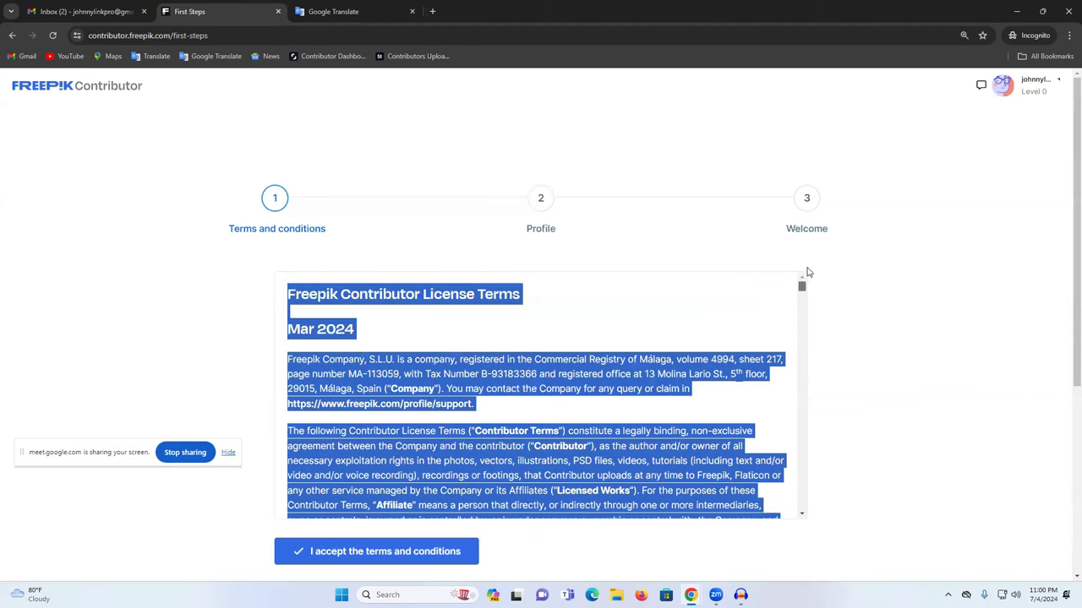
pyautogui.click(583, 343)
pyautogui.scroll(-1, 592, 355)
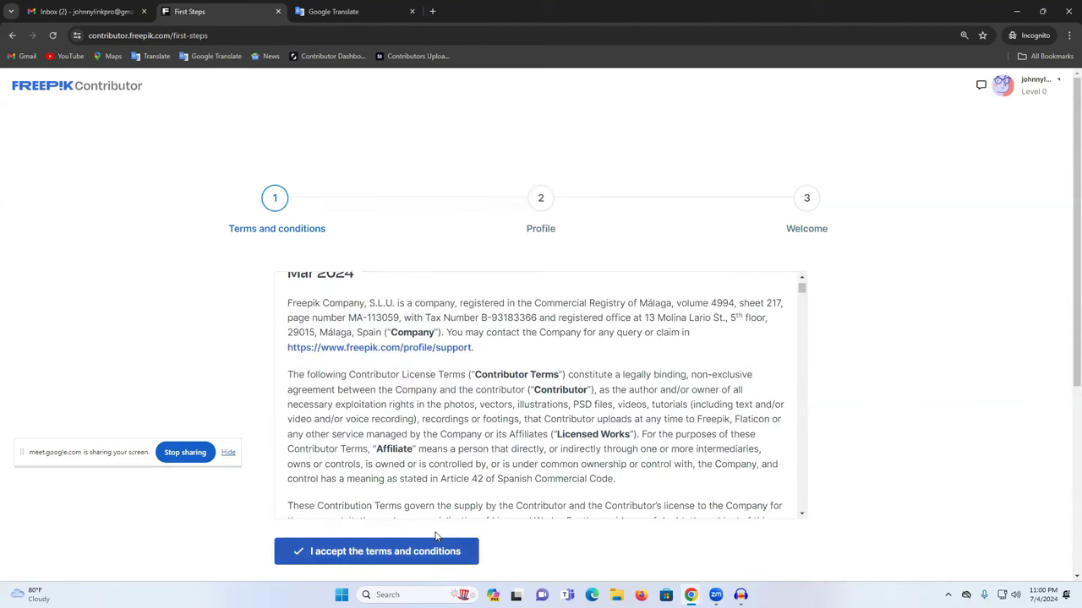
pyautogui.scroll(-2, 507, 507)
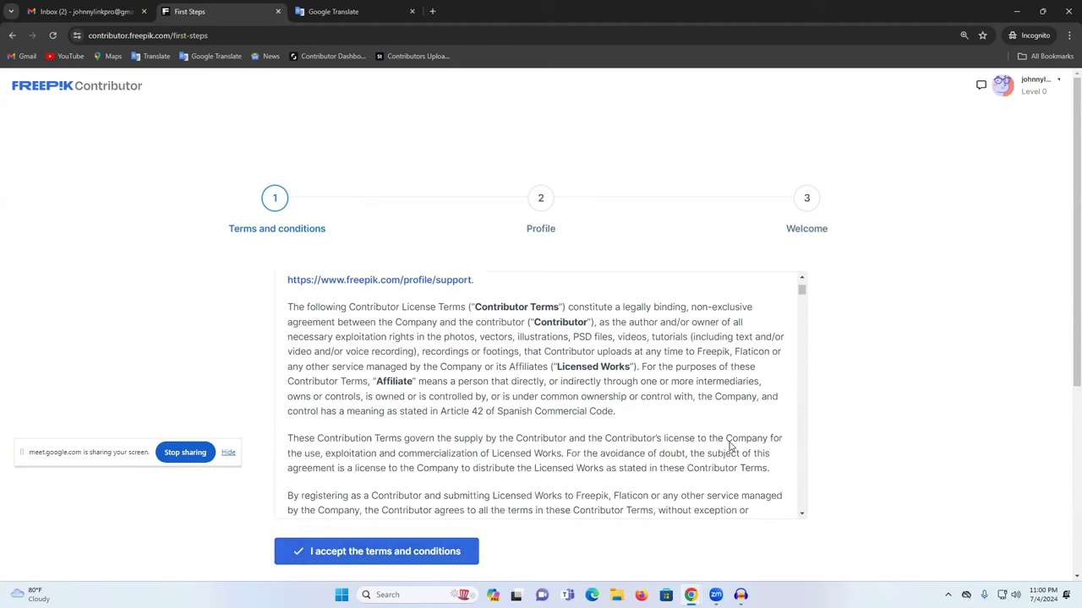
pyautogui.scroll(-4, 942, 394)
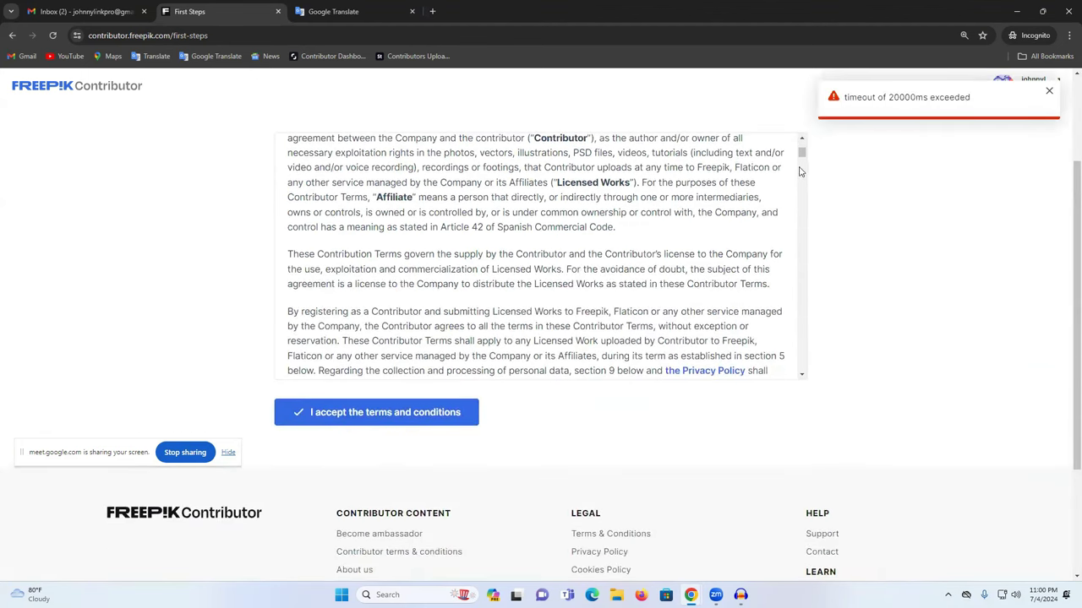
pyautogui.moveTo(801, 154); pyautogui.dragTo(803, 266)
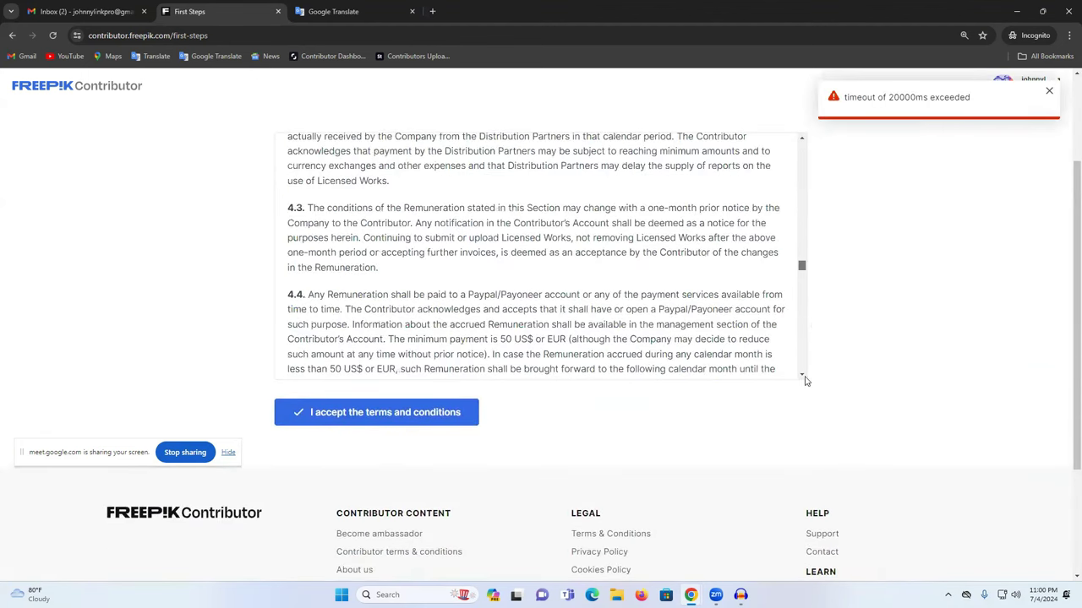
pyautogui.press('End')
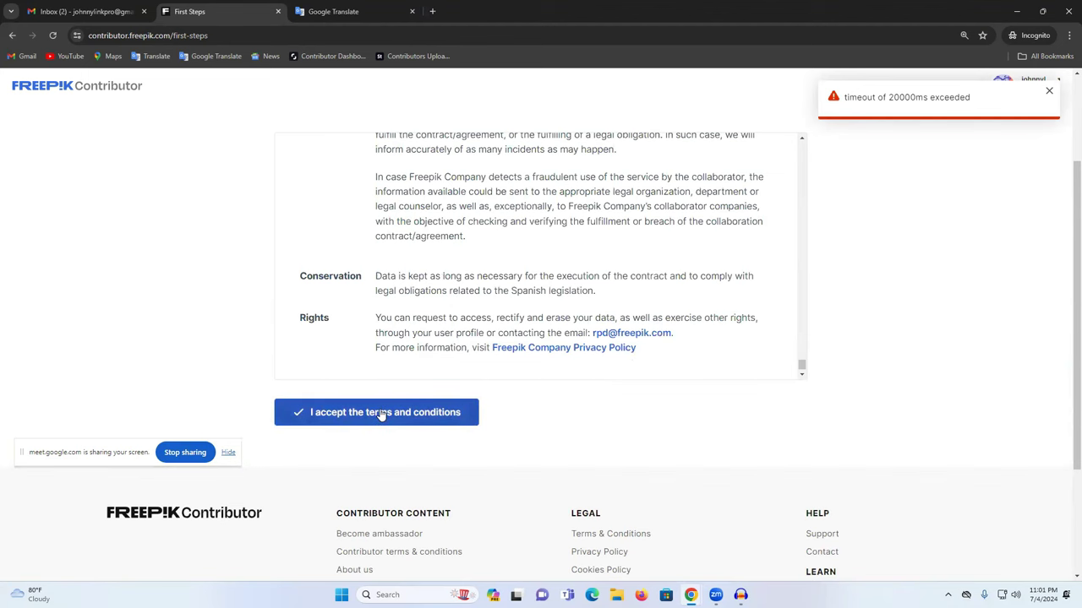
pyautogui.scroll(2, 380, 414)
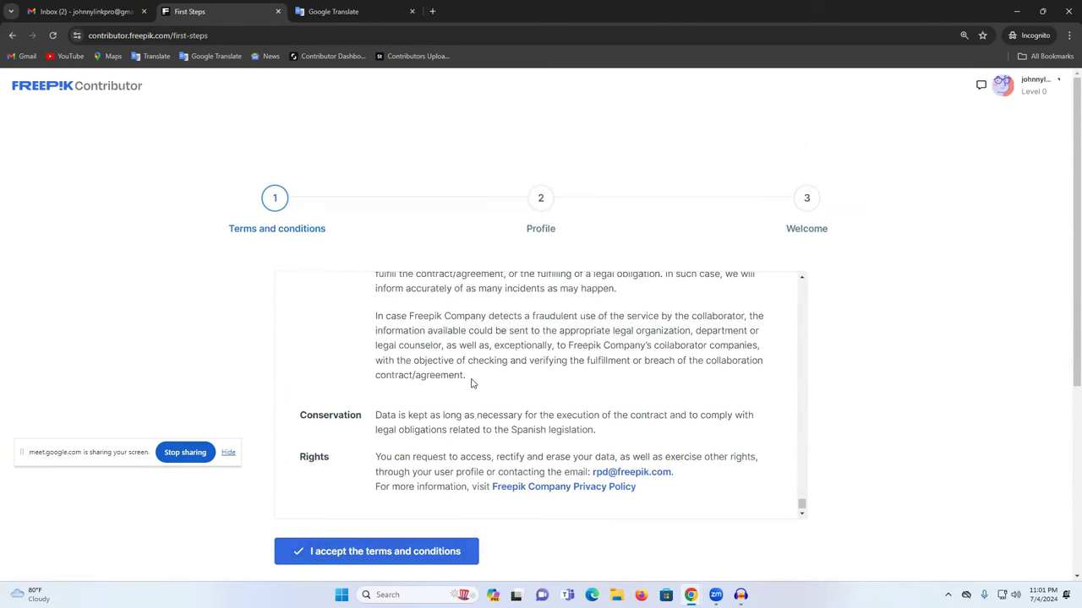
pyautogui.scroll(5, 583, 362)
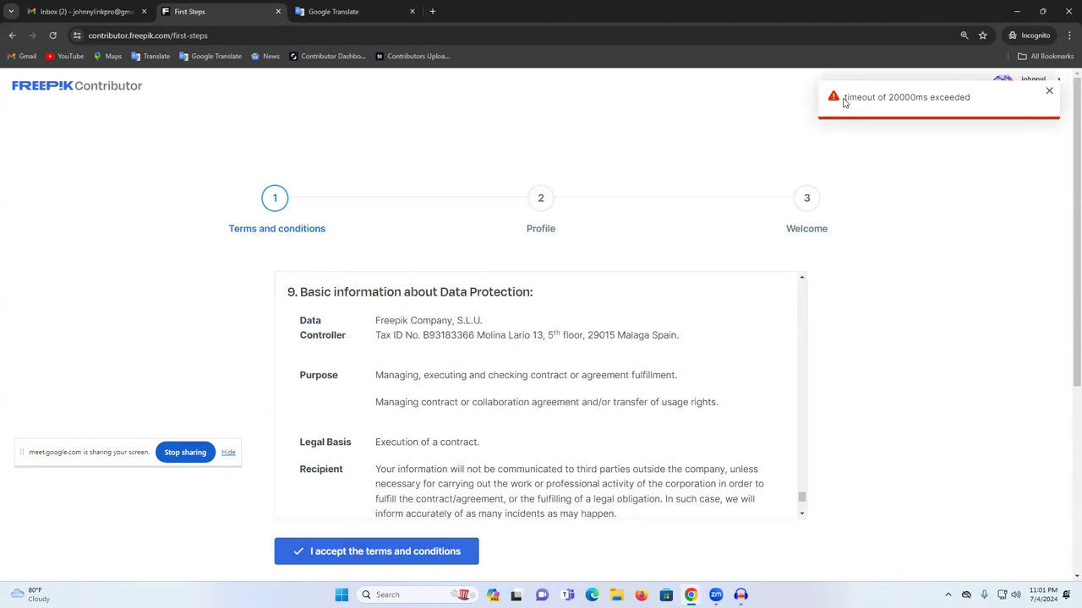
pyautogui.scroll(-8, 459, 394)
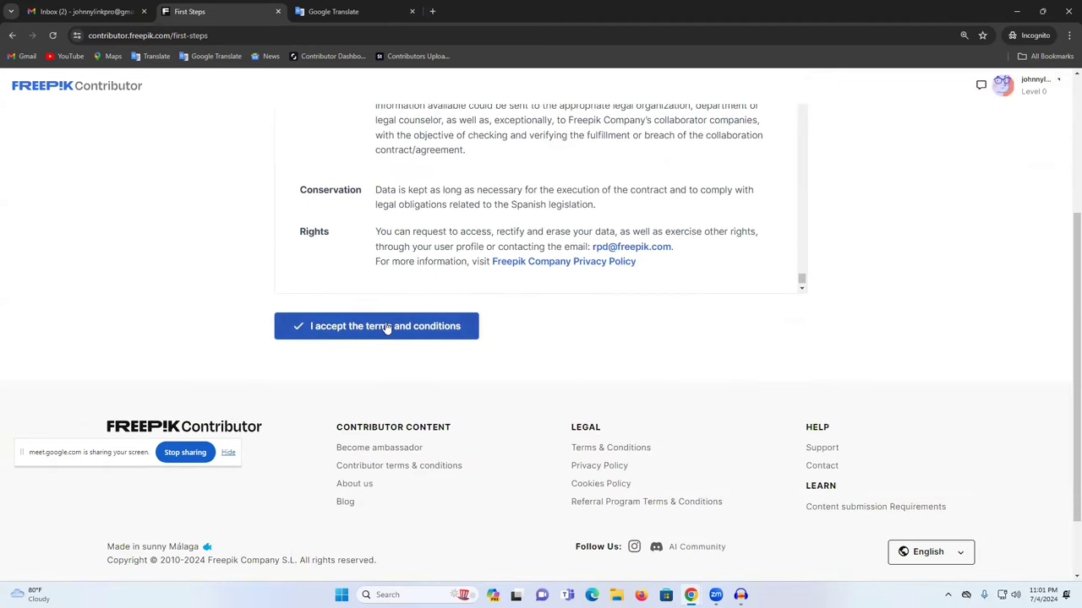
# - Accept the terms and conditions twice, which returns 'Contributor register not allowed'
pyautogui.click(387, 327)
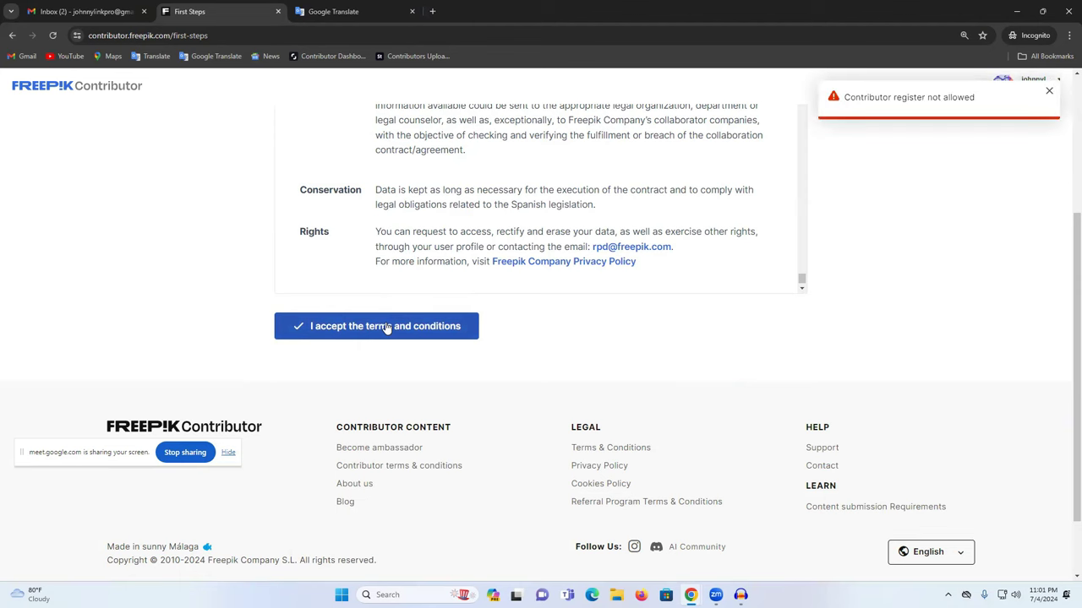
pyautogui.scroll(1, 387, 327)
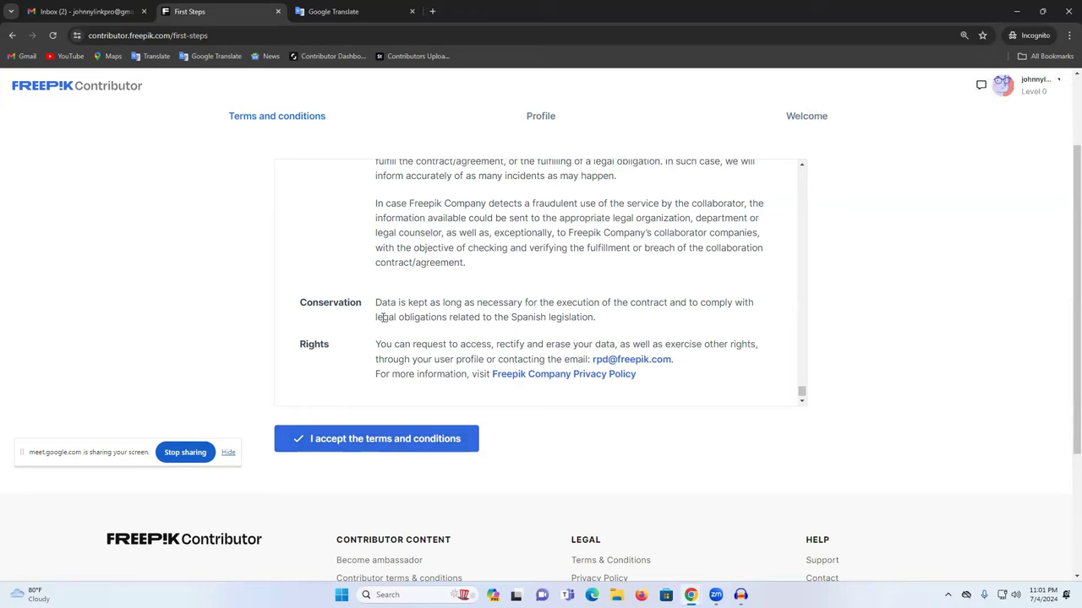
pyautogui.scroll(1, 923, 328)
pyautogui.scroll(10, 734, 381)
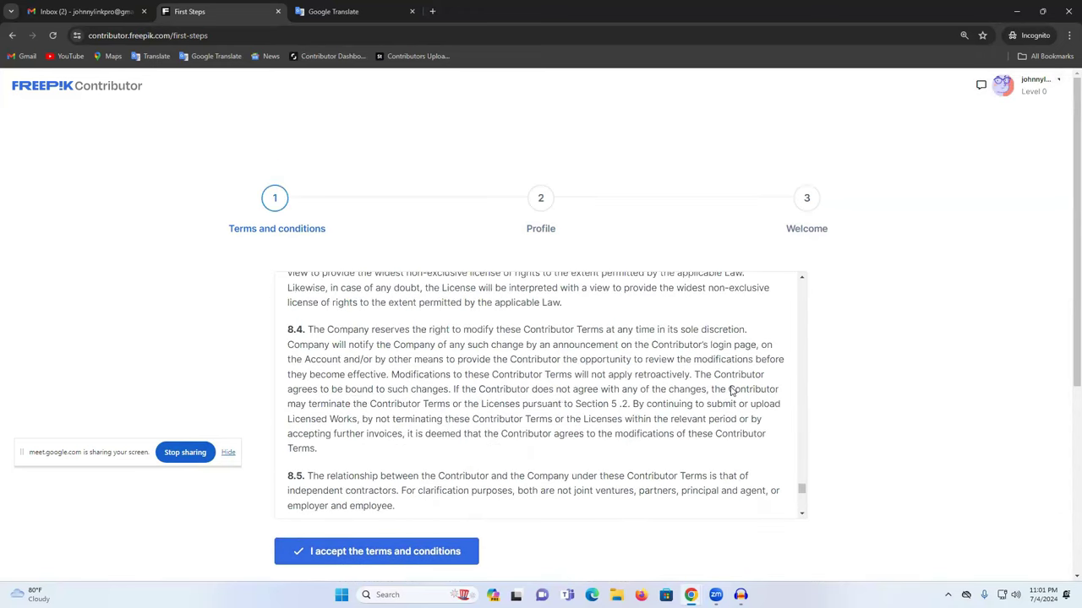
pyautogui.scroll(15, 729, 389)
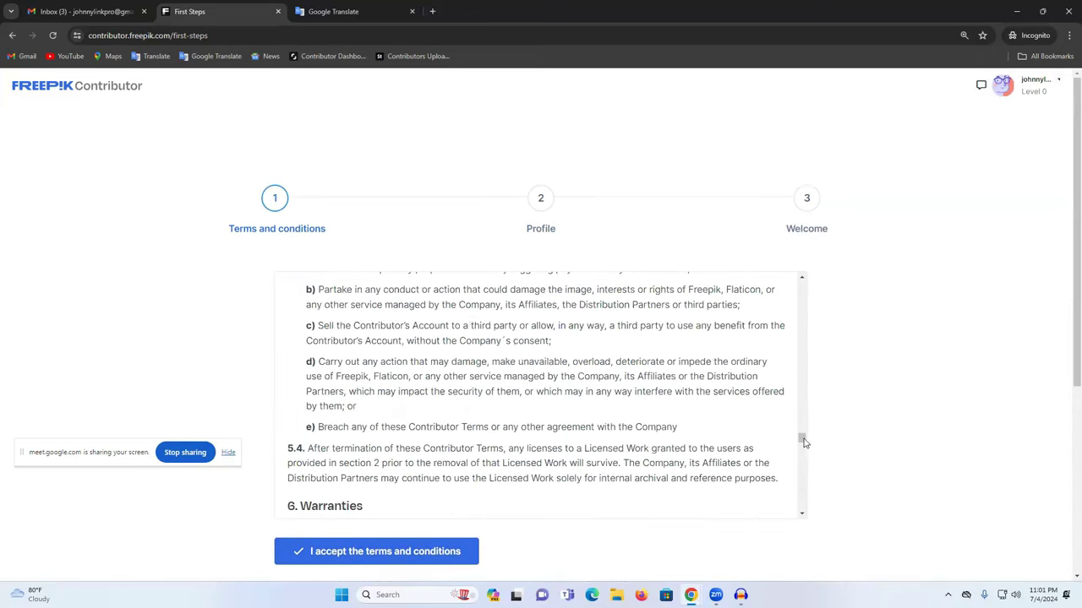
pyautogui.scroll(15, 805, 363)
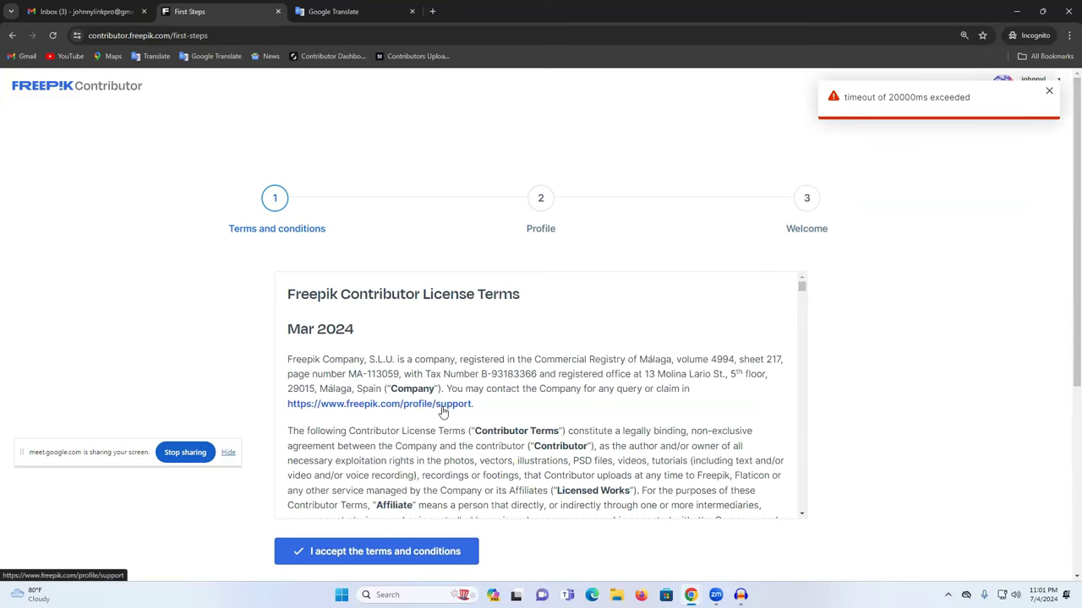
pyautogui.scroll(-4, 908, 393)
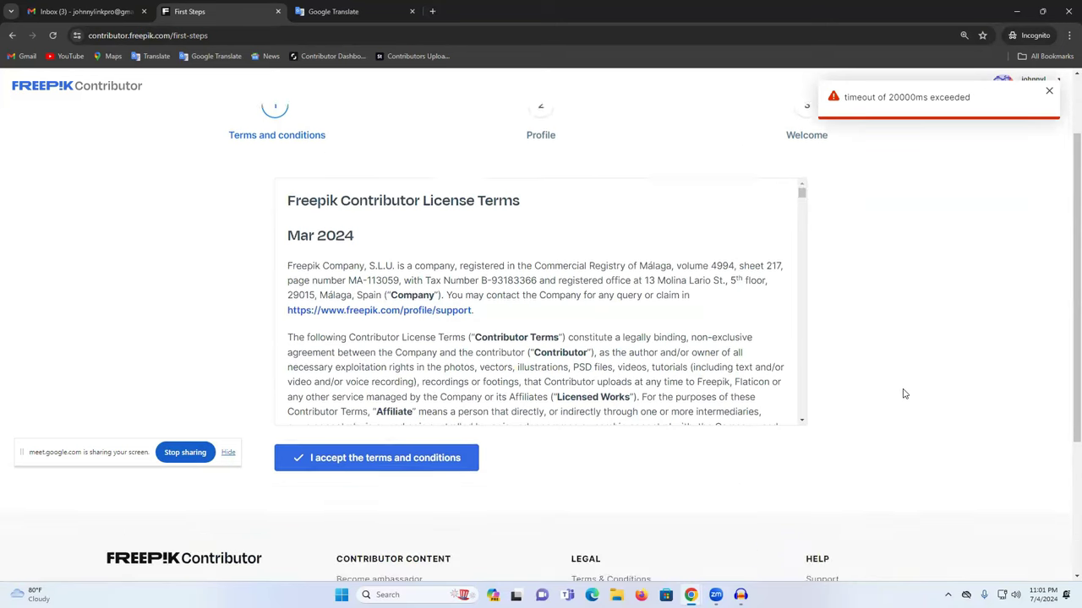
pyautogui.click(392, 251)
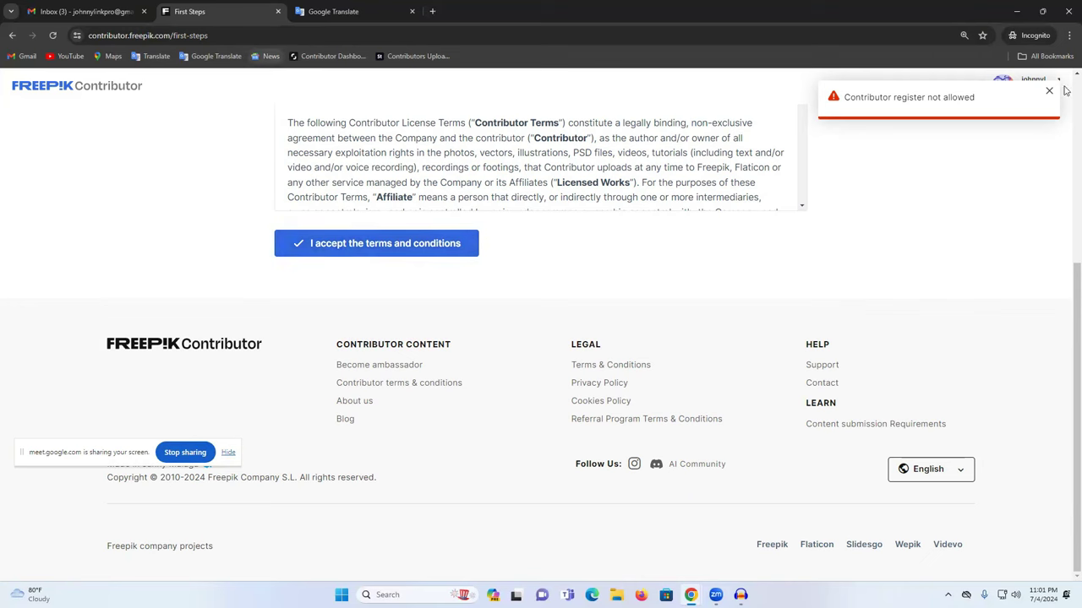
# - Reload the First Steps page, go back to Create an account, and switch to Edge
pyautogui.click(166, 37)
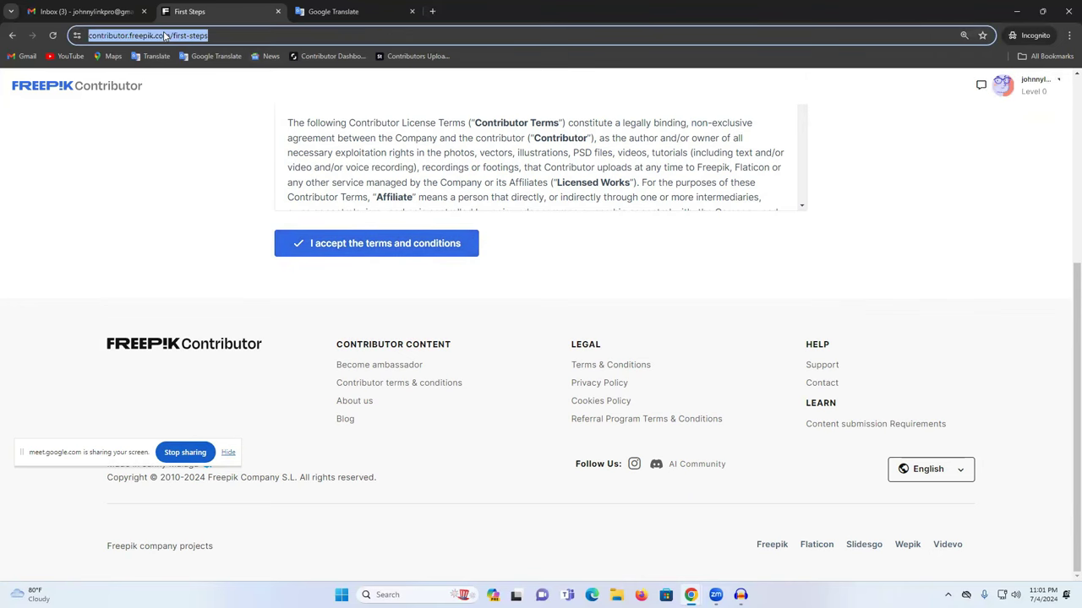
pyautogui.press('Return')
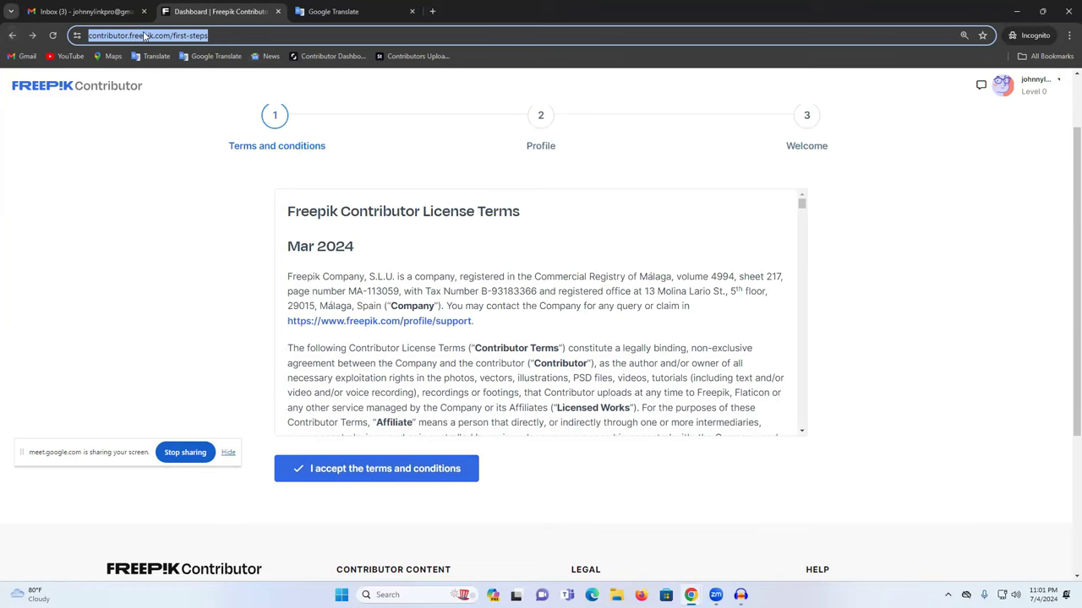
pyautogui.click(12, 35)
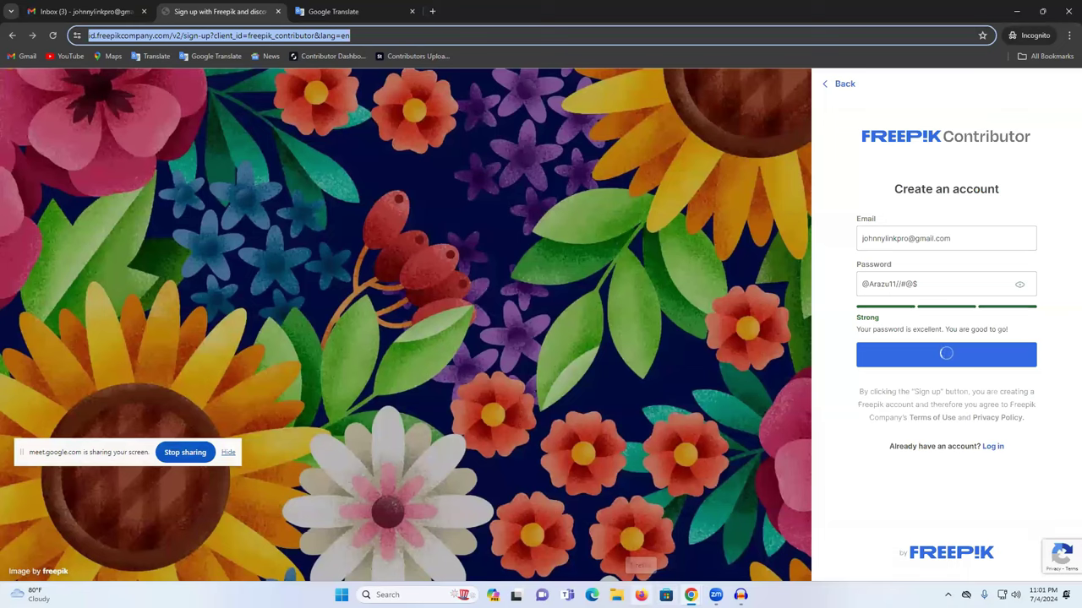
pyautogui.click(591, 595)
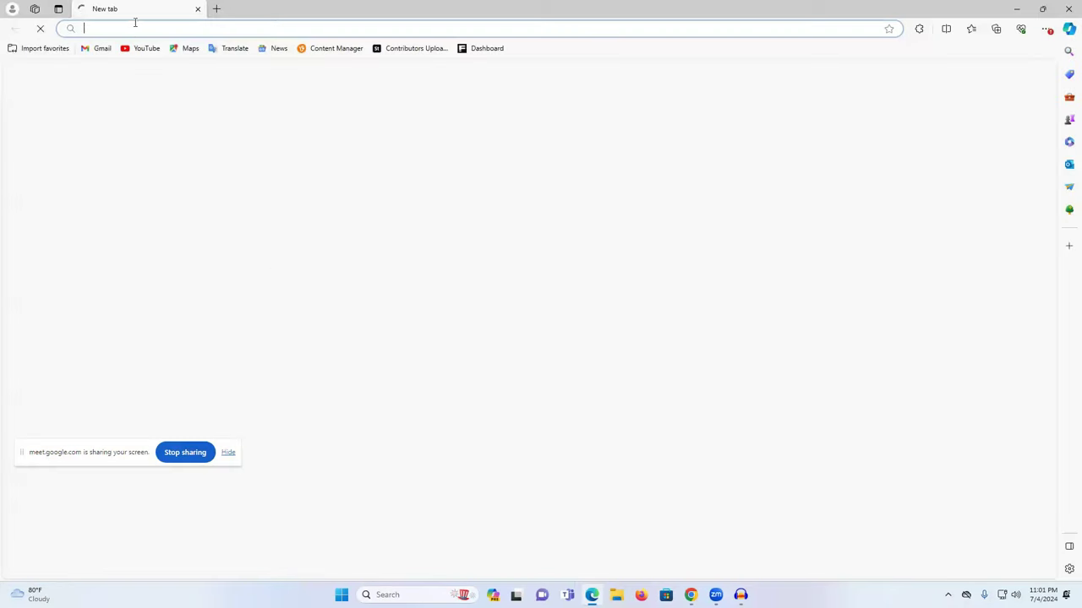
# - Load the Freepik sign-up page in Edge and choose to sign up with email
pyautogui.click(134, 23)
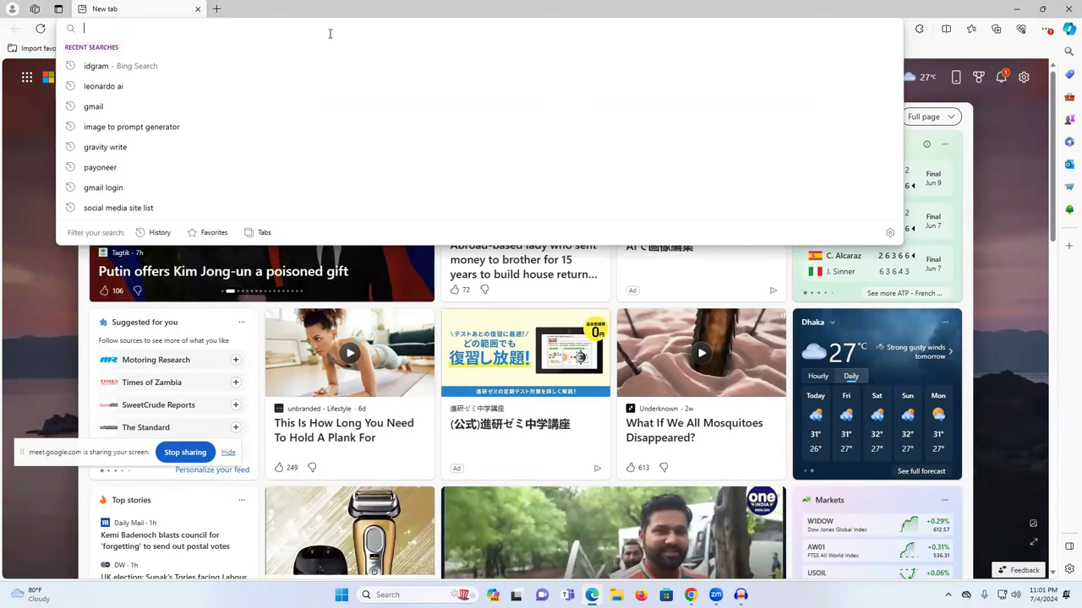
pyautogui.write('https://id.freepikcompany.com/v2/sign-up?client_id=freepik_contributor&lang=en')
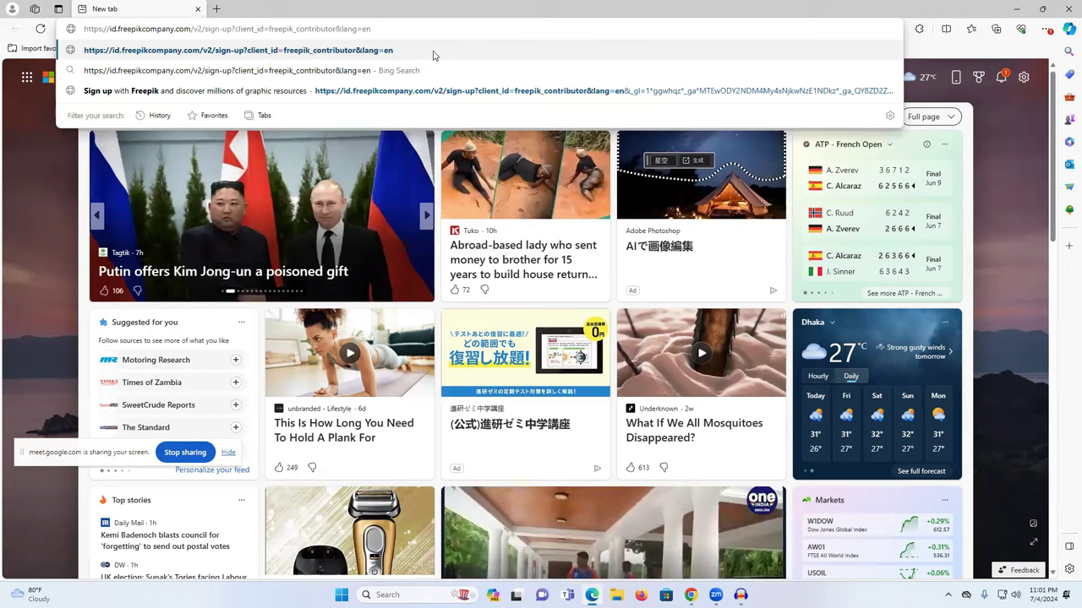
pyautogui.press('Return')
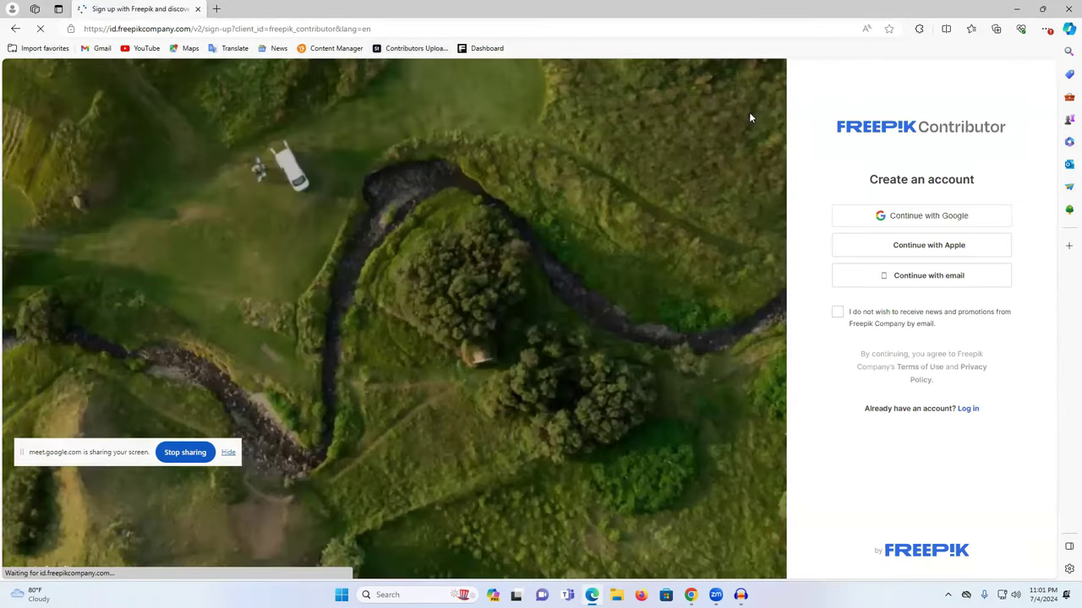
pyautogui.click(904, 280)
# - Copy the account e-mail from the other sign-up window into Edge's Email field
pyautogui.click(858, 229)
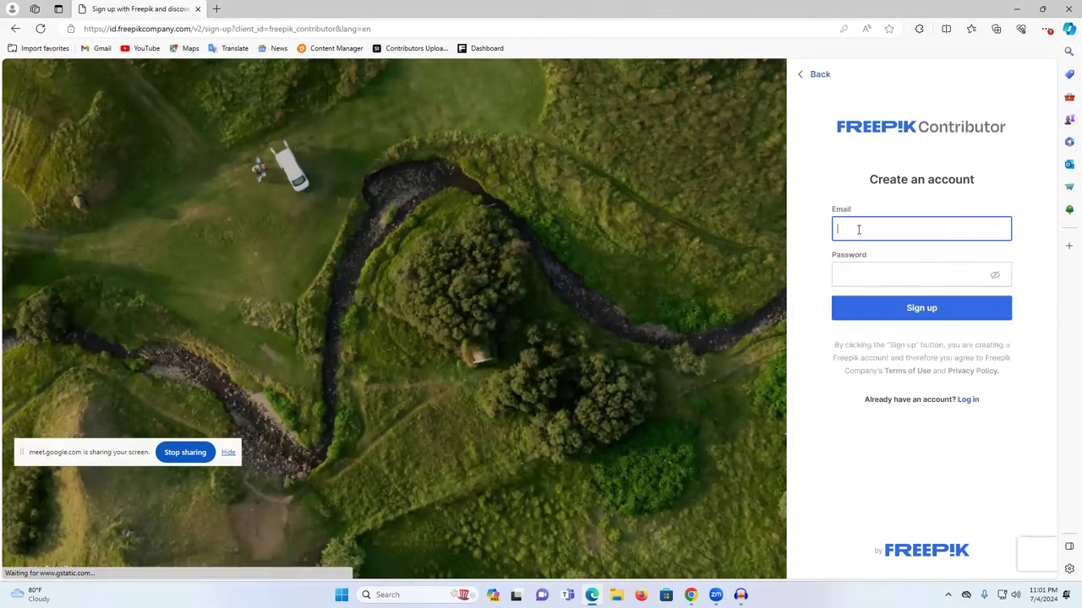
pyautogui.moveTo(690, 595)
pyautogui.click(815, 533)
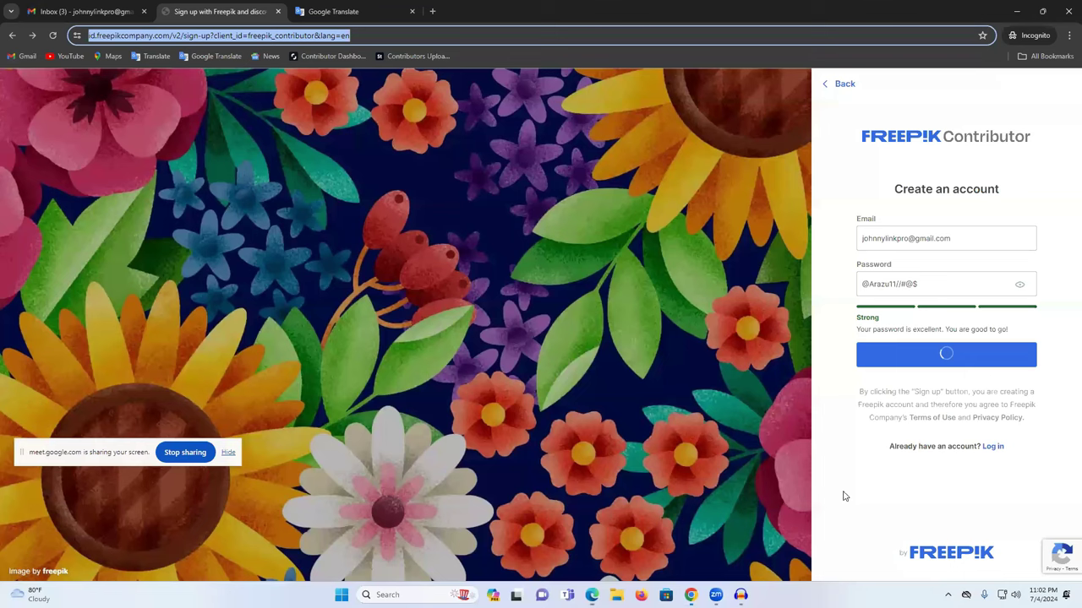
pyautogui.tripleClick(898, 240)
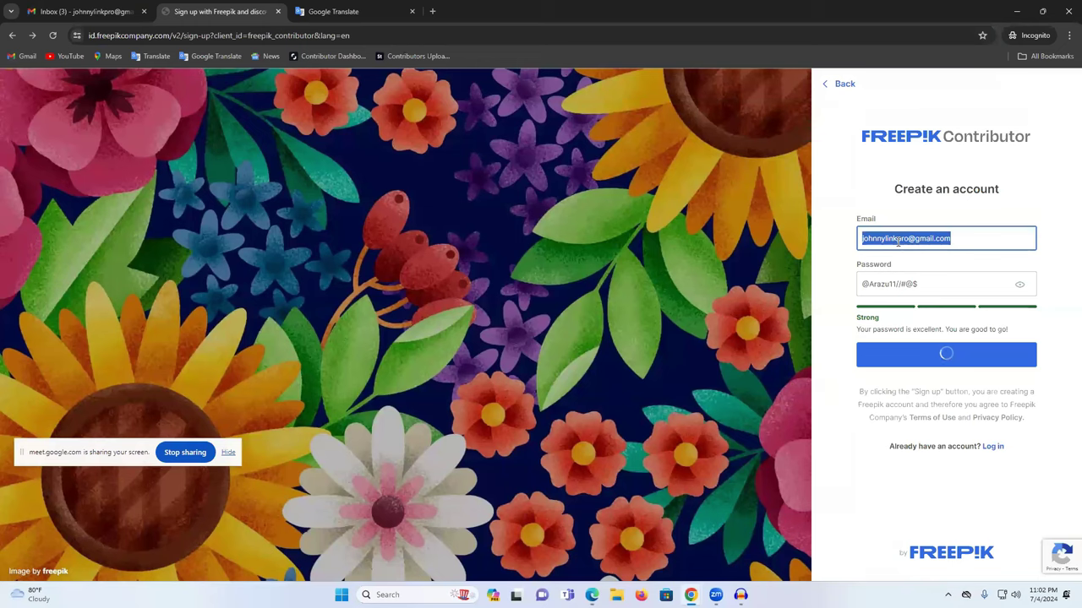
pyautogui.moveTo(861, 239); pyautogui.dragTo(952, 239)
pyautogui.hotkey('ctrl', 'c')
pyautogui.moveTo(740, 595)
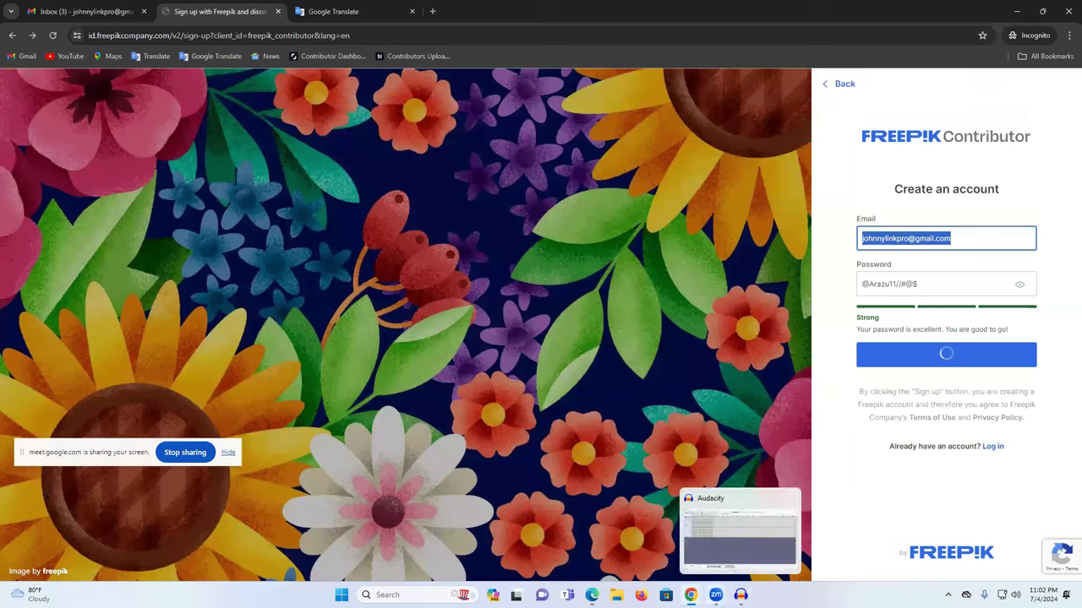
pyautogui.click(592, 595)
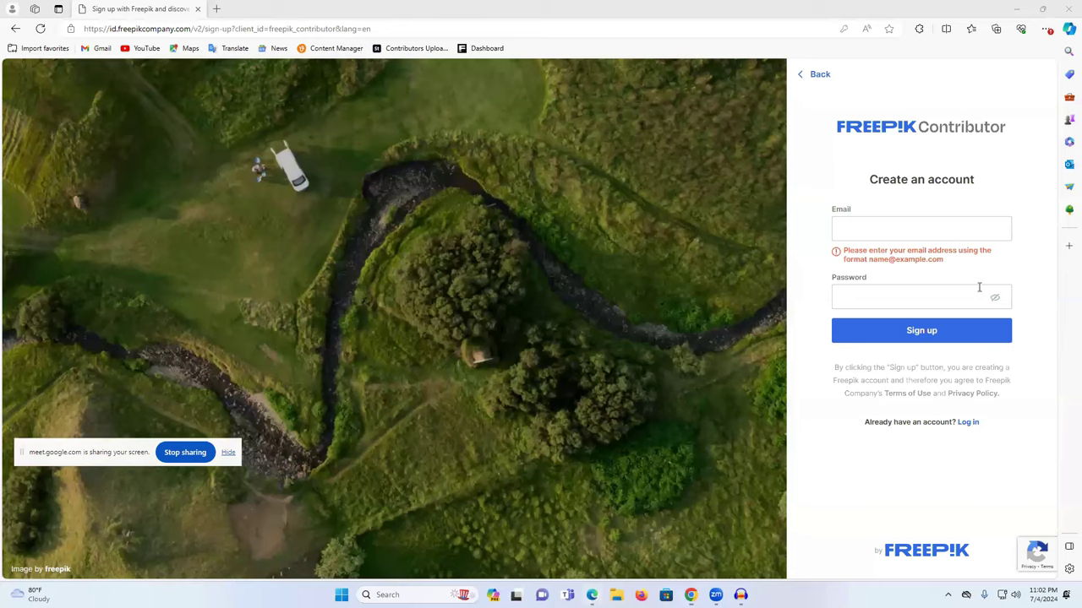
pyautogui.click(901, 228)
pyautogui.hotkey('ctrl', 'v')
# - Enter a password rated Fair and submit the sign-up form
pyautogui.click(871, 275)
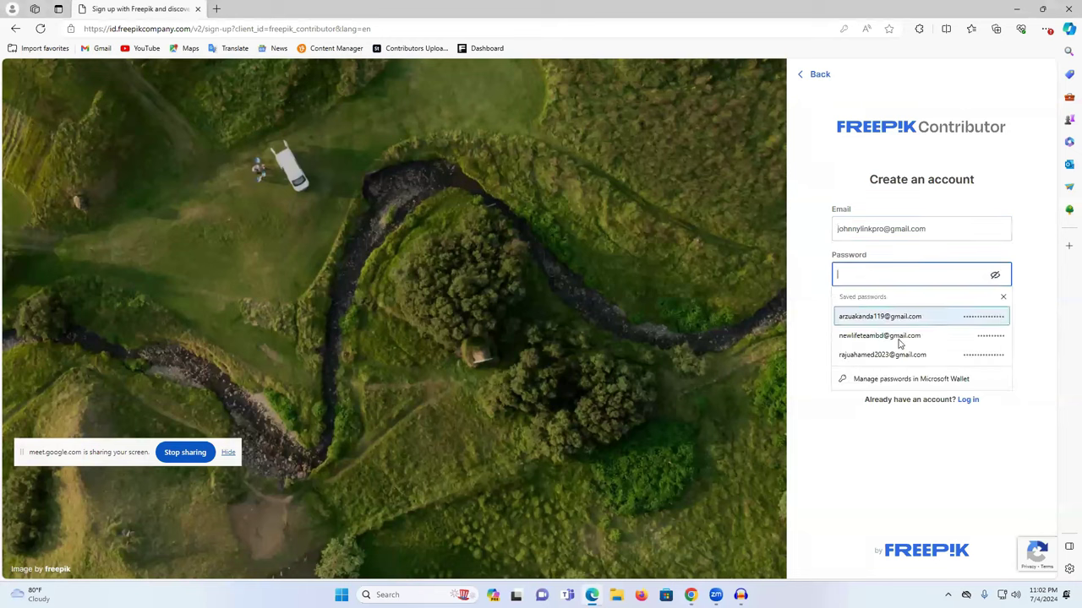
pyautogui.write('••')
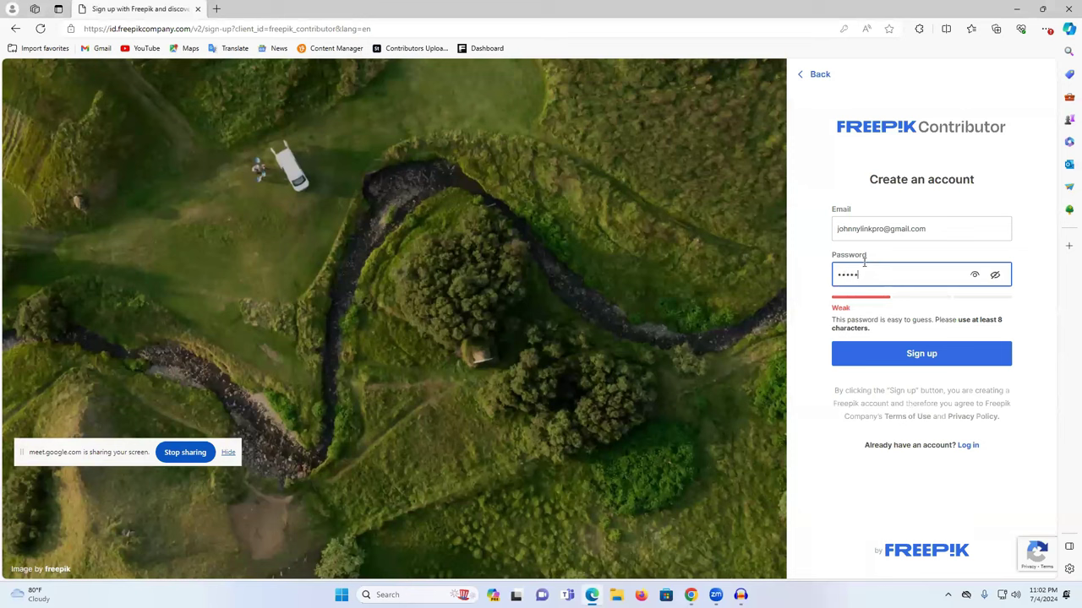
pyautogui.write('•••••••')
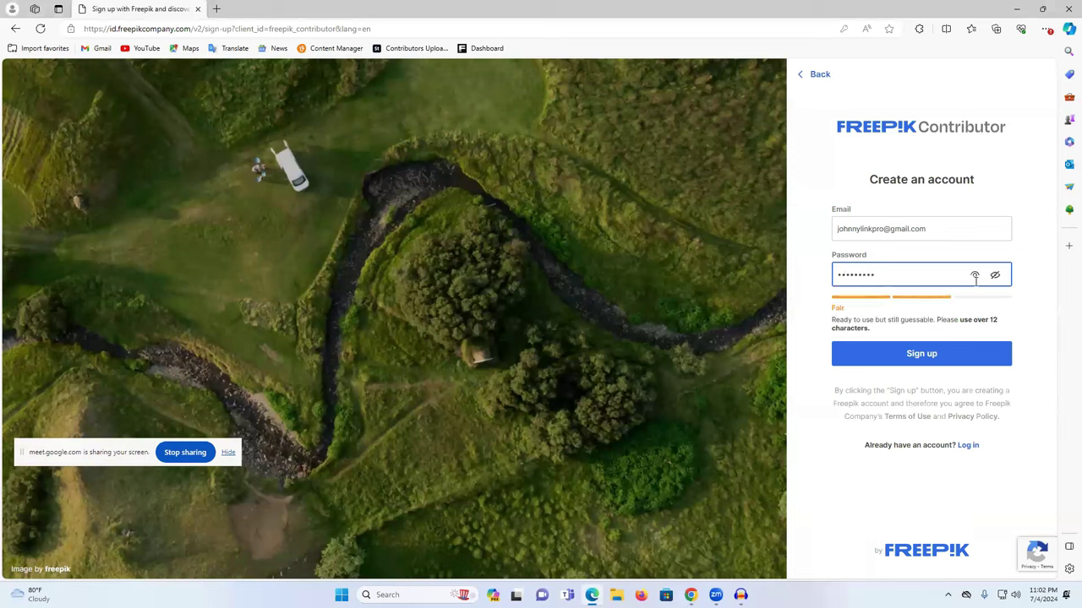
pyautogui.click(918, 354)
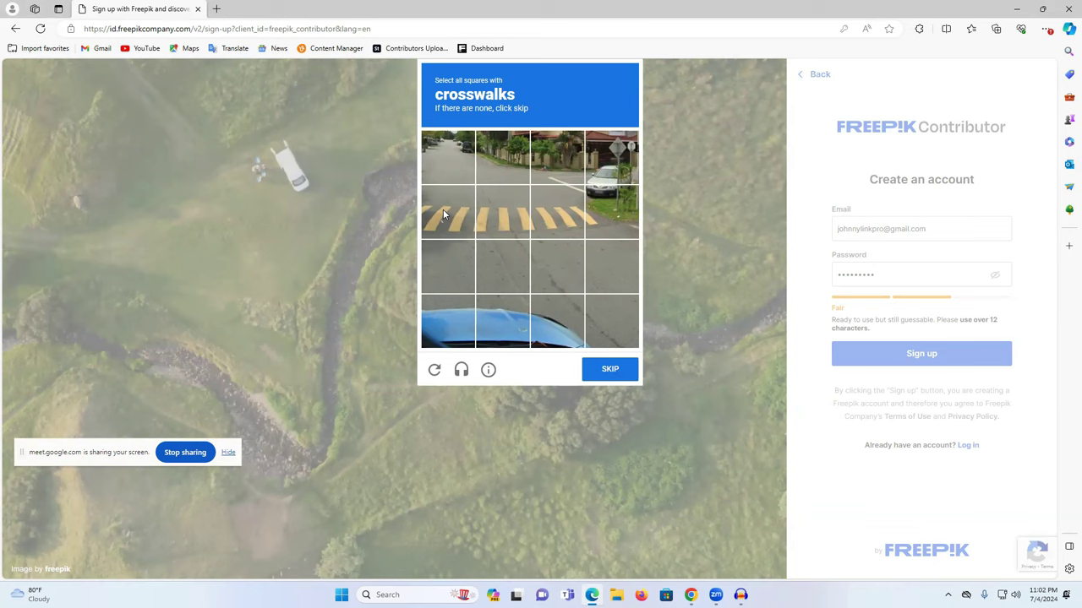
# - Mark the crosswalk squares in the image verification challenge
pyautogui.click(452, 213)
pyautogui.click(514, 216)
pyautogui.click(556, 213)
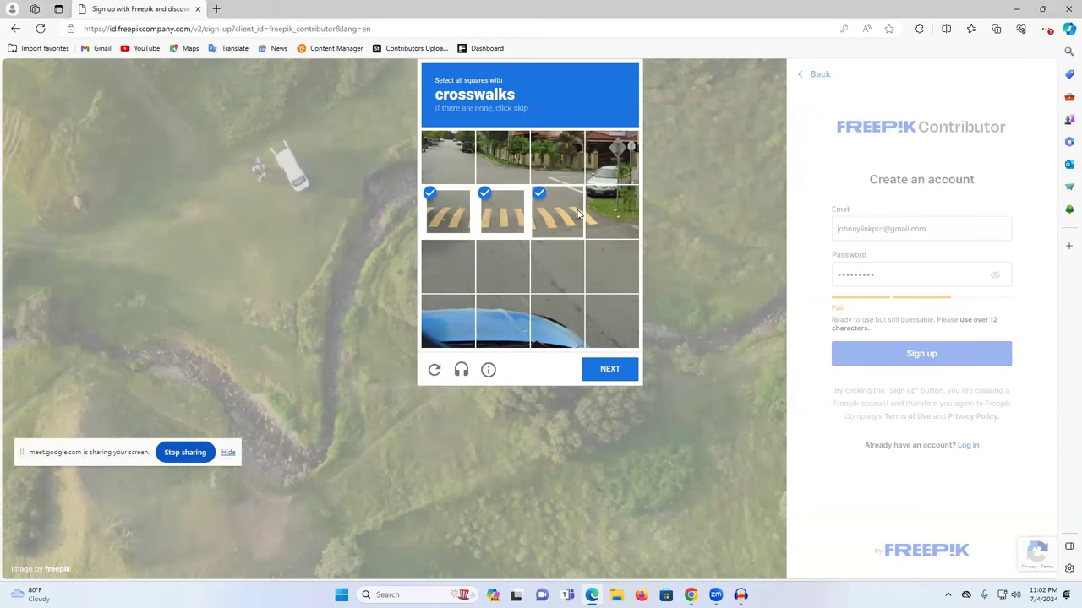
pyautogui.click(611, 202)
pyautogui.click(604, 369)
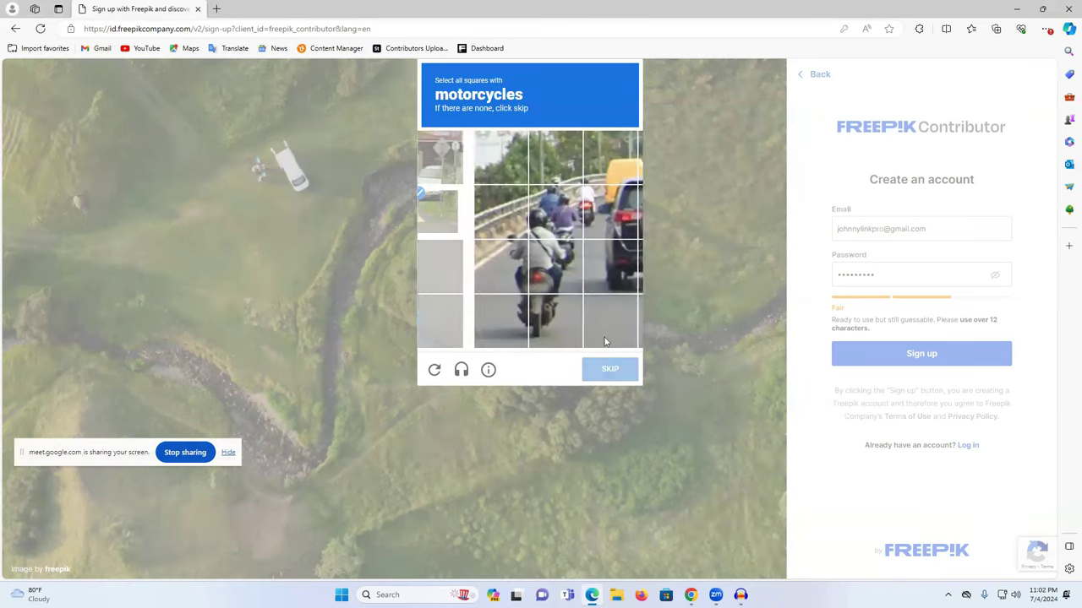
# - Mark the motorcycle squares, submit verification, and minimize the duplicate Edge window
pyautogui.click(448, 267)
pyautogui.click(494, 314)
pyautogui.click(448, 267)
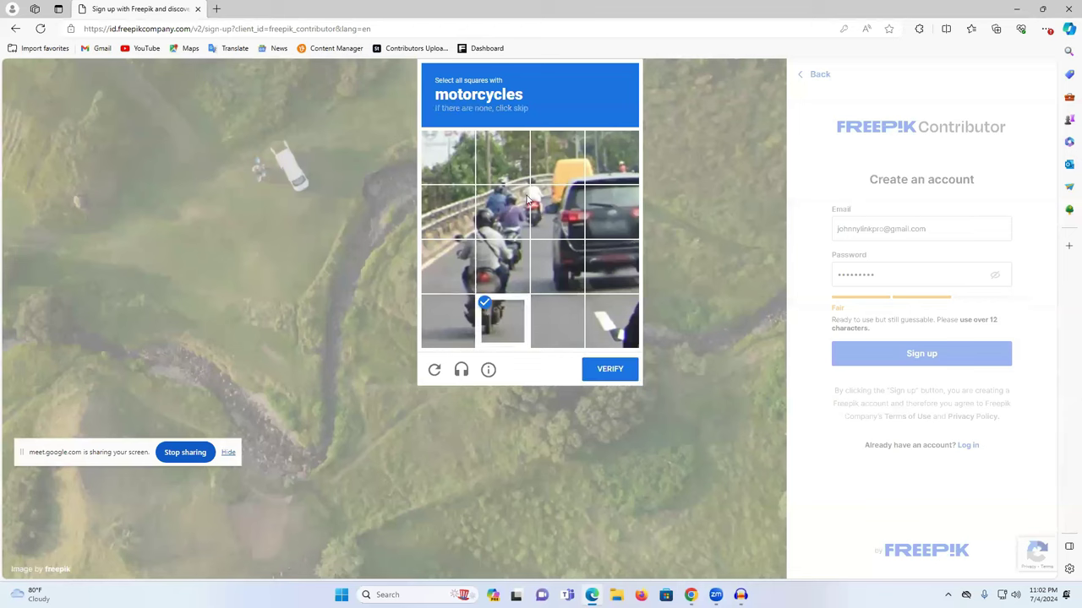
pyautogui.click(511, 208)
pyautogui.click(447, 321)
pyautogui.click(448, 267)
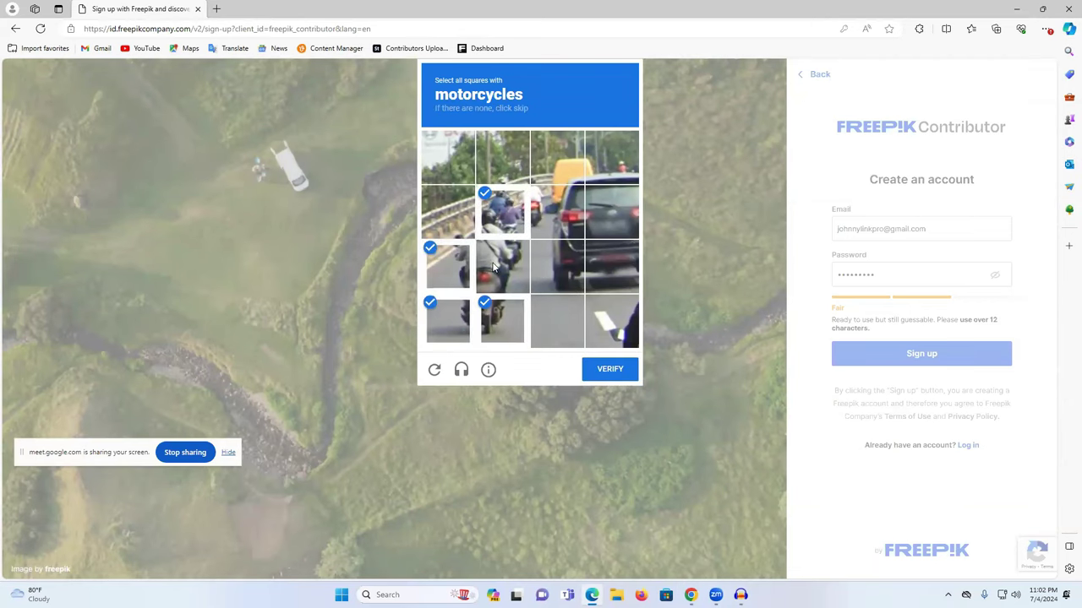
pyautogui.click(502, 267)
pyautogui.click(545, 222)
pyautogui.click(610, 370)
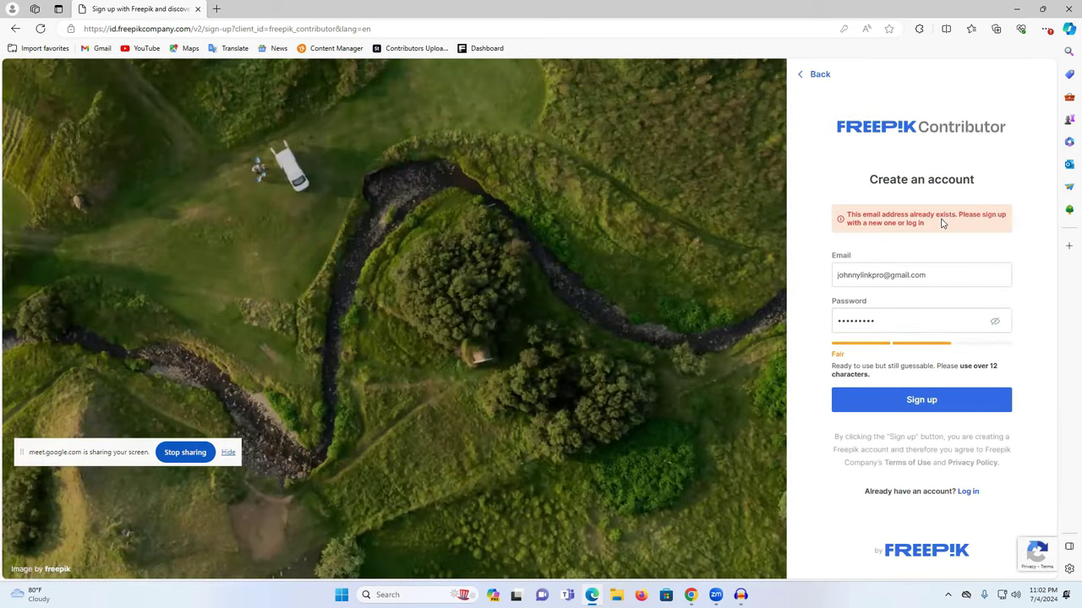
pyautogui.click(1016, 8)
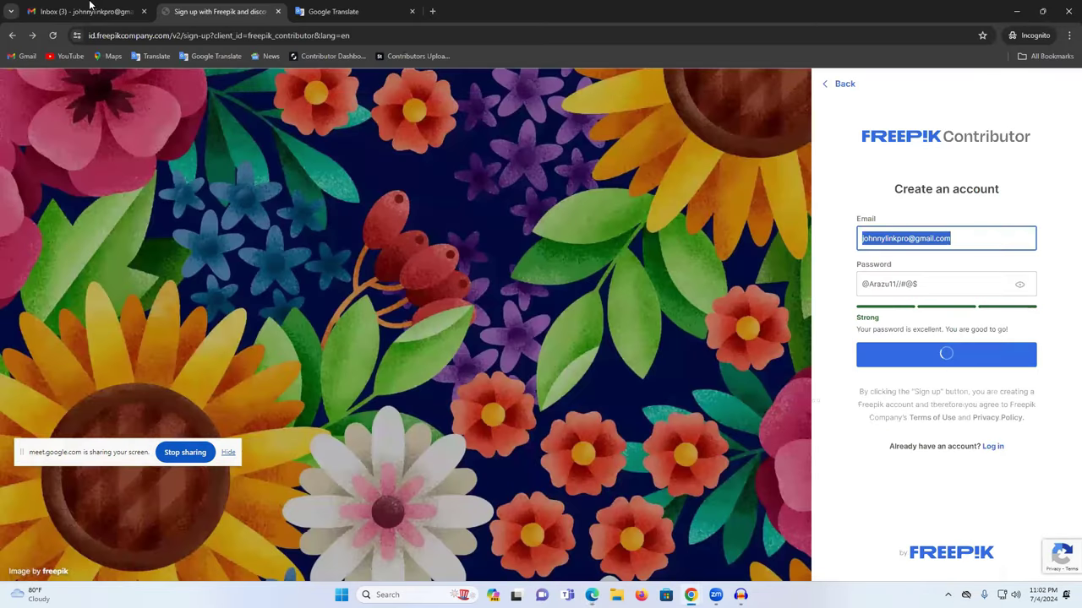
# - Open Freepik's Account activation email in the Gmail inbox
pyautogui.click(89, 7)
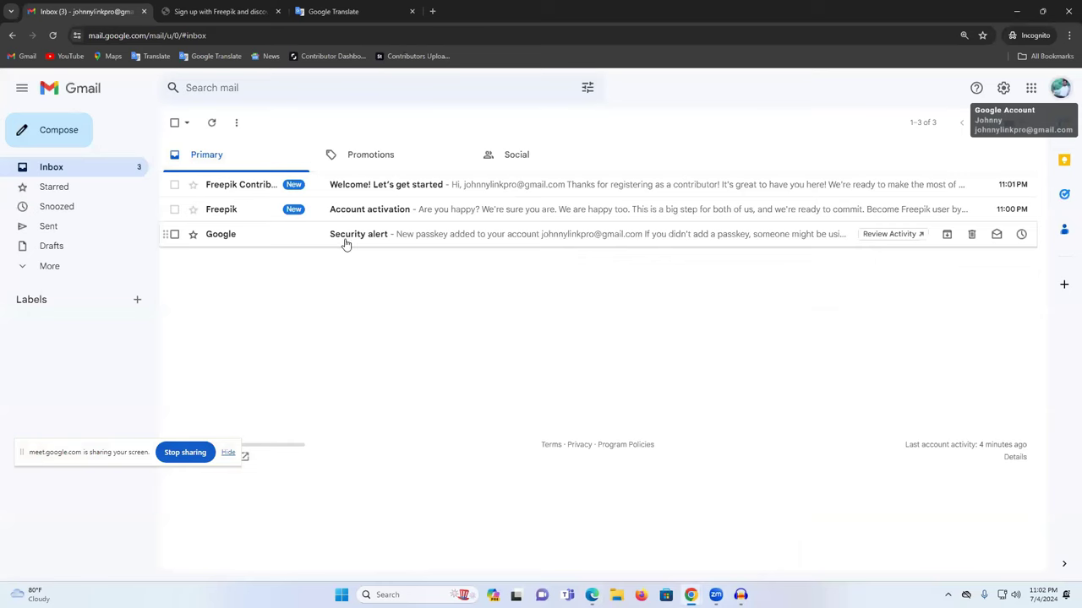
pyautogui.click(218, 11)
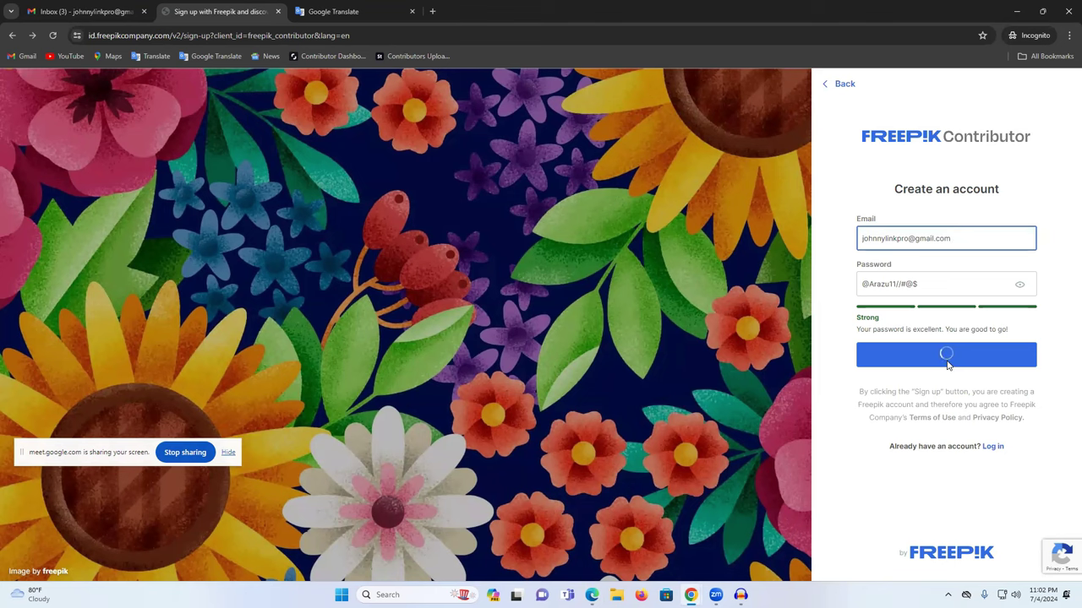
pyautogui.click(76, 11)
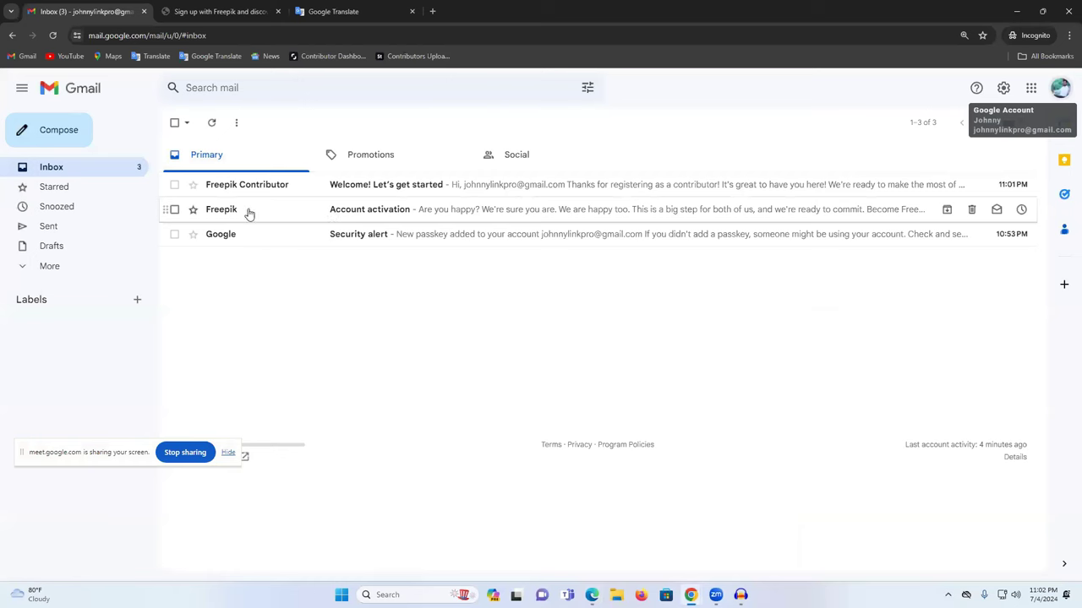
pyautogui.click(393, 213)
pyautogui.scroll(-1, 797, 388)
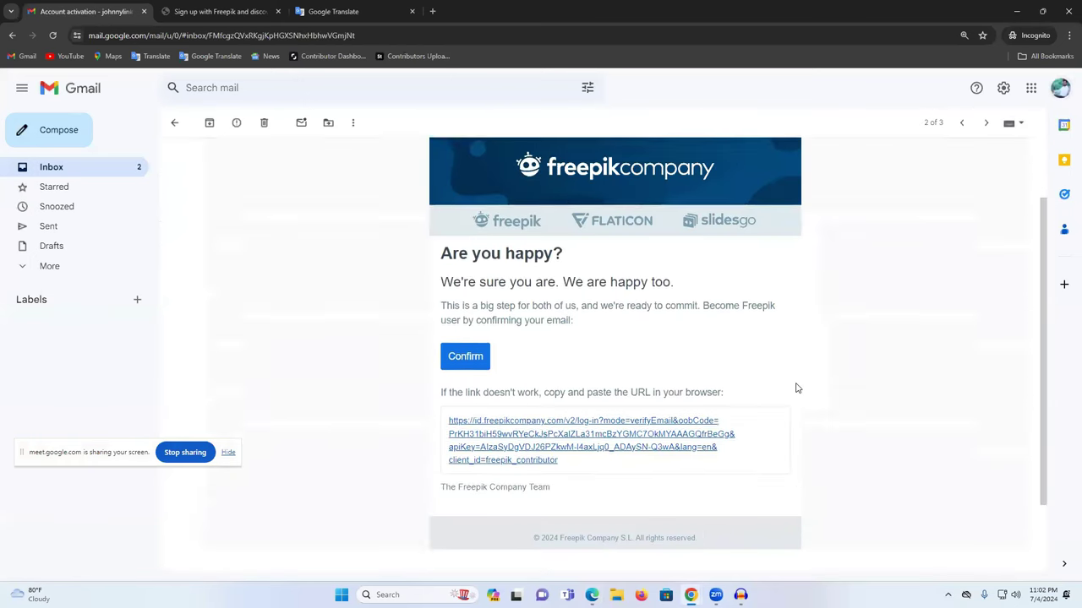
pyautogui.scroll(-2, 796, 387)
# - Dismiss the emoji tip and scroll the reopened activation email to its Confirm button
pyautogui.click(183, 9)
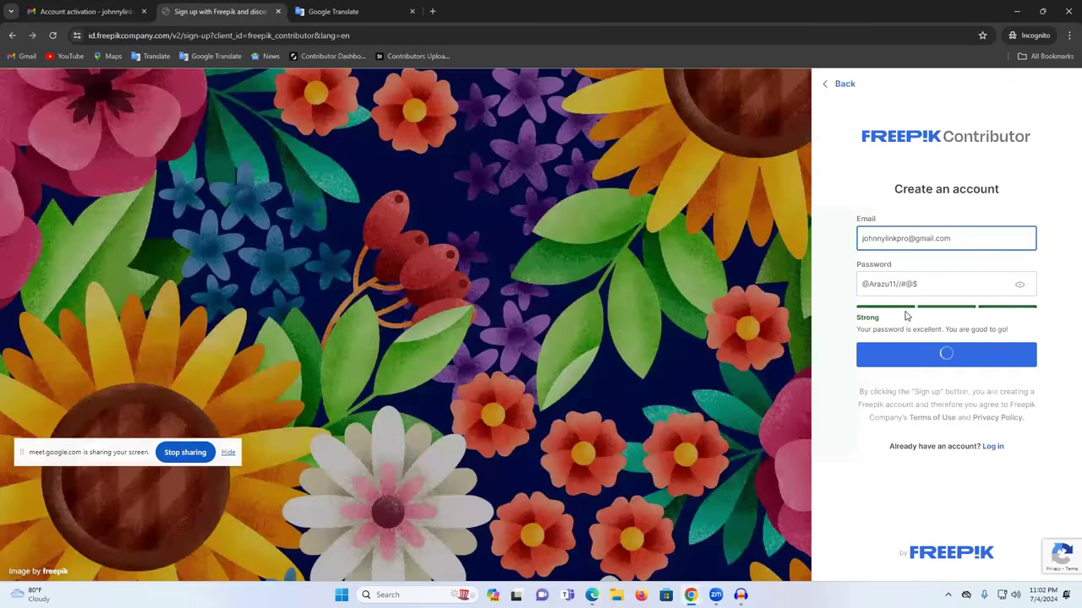
pyautogui.click(85, 11)
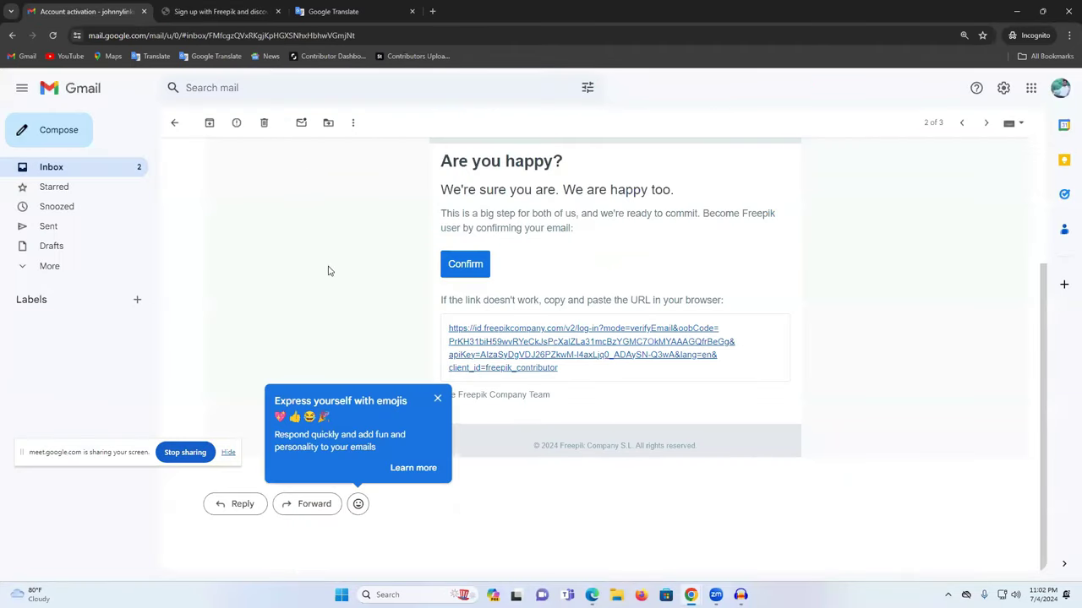
pyautogui.click(437, 398)
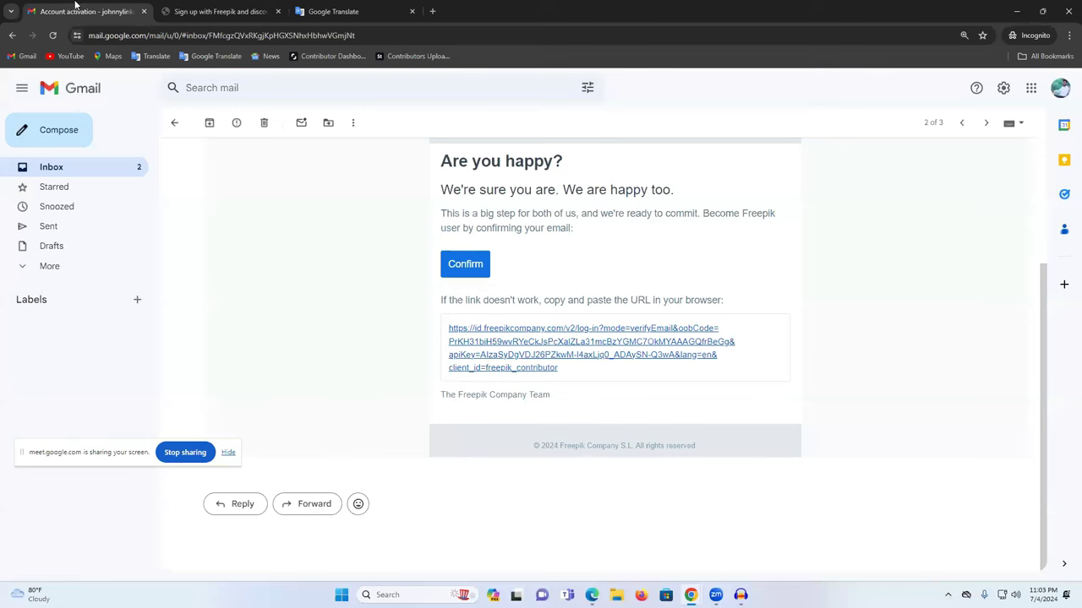
pyautogui.click(194, 6)
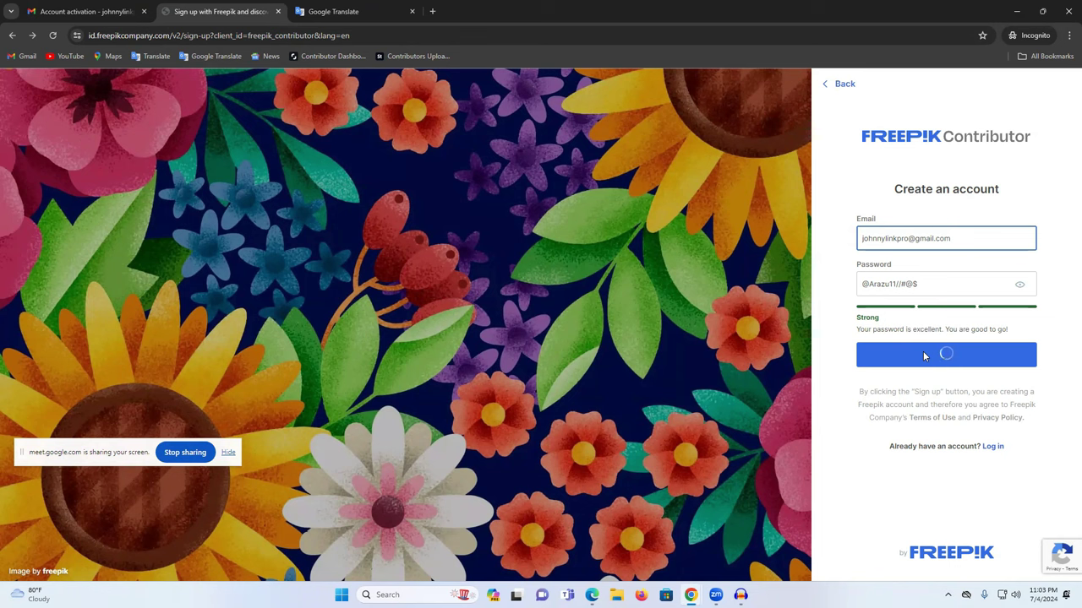
pyautogui.click(44, 10)
pyautogui.scroll(1, 442, 300)
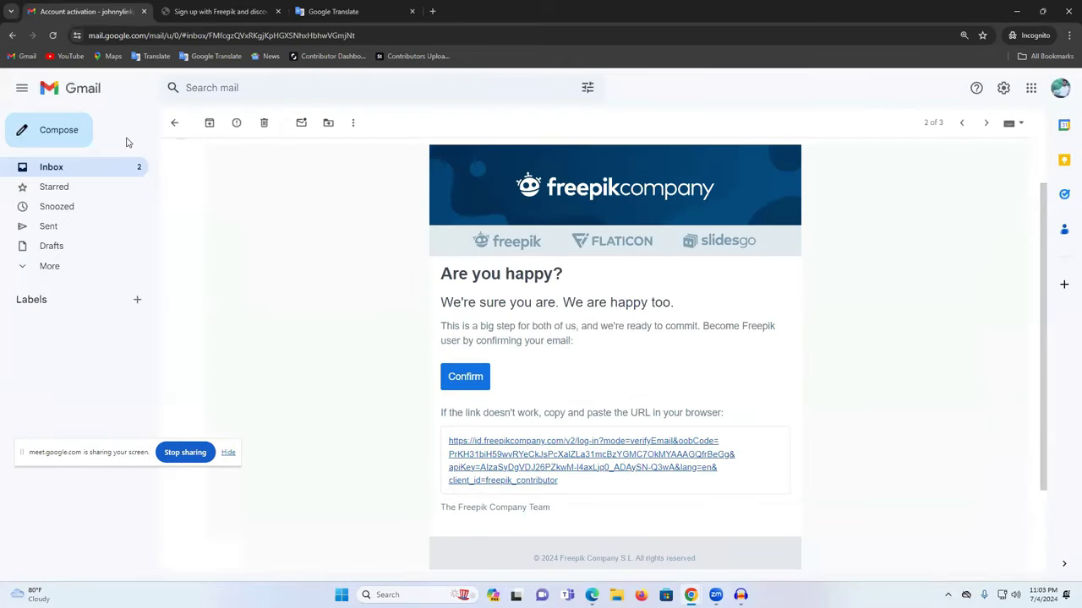
pyautogui.click(174, 123)
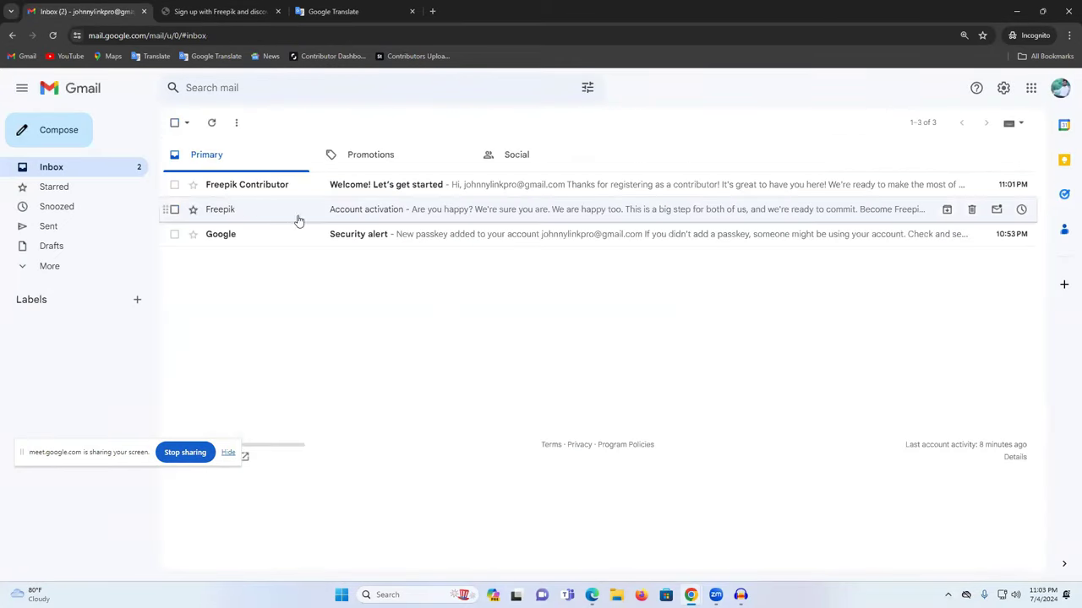
pyautogui.click(386, 212)
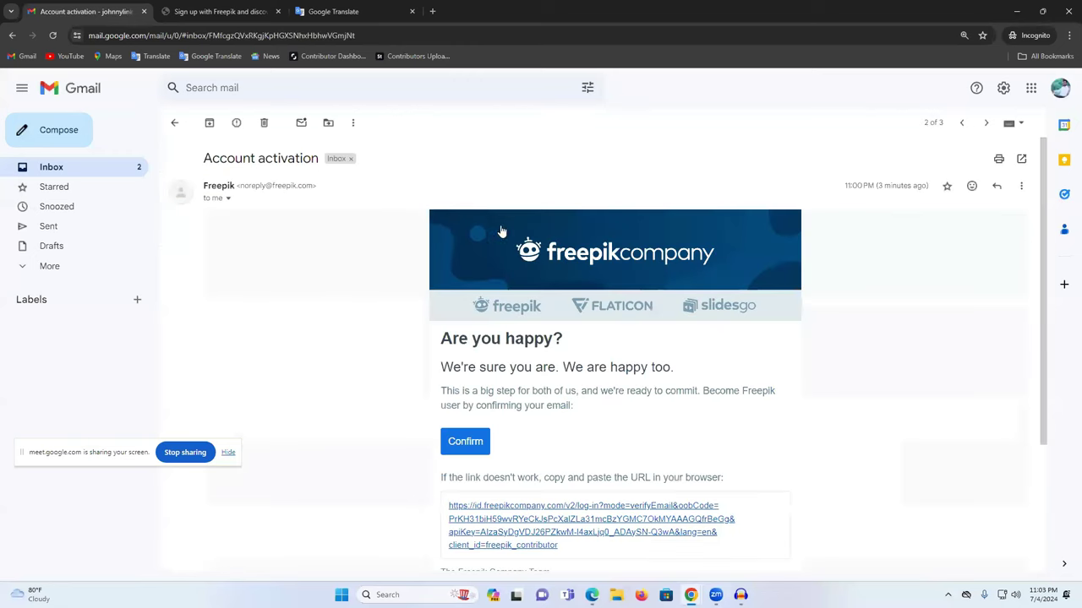
pyautogui.scroll(-3, 498, 245)
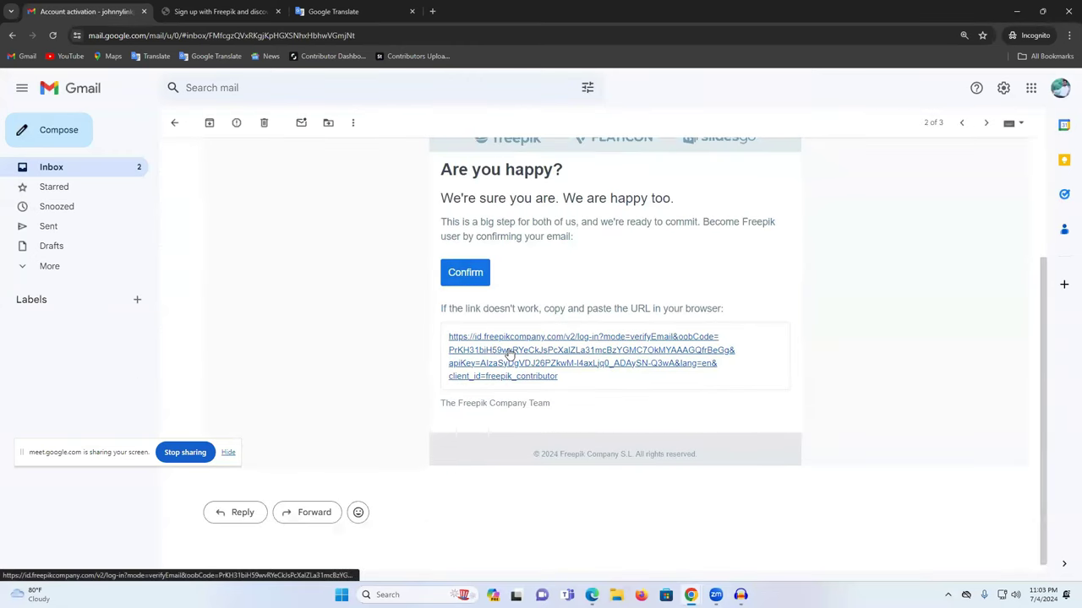
# - Confirm the email address and dismiss the contributor dashboard's onboarding welcome
pyautogui.click(462, 279)
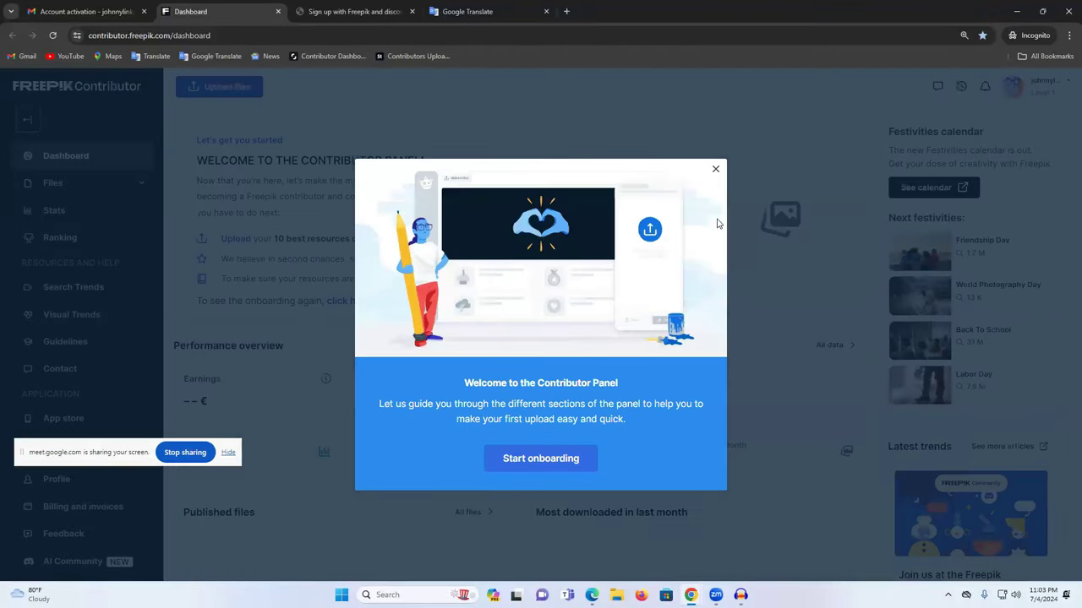
pyautogui.click(712, 173)
pyautogui.scroll(-3, 438, 395)
pyautogui.scroll(3, 415, 400)
# - Expand Files, open and close the Upload files panel twice, then return to Gmail
pyautogui.click(104, 184)
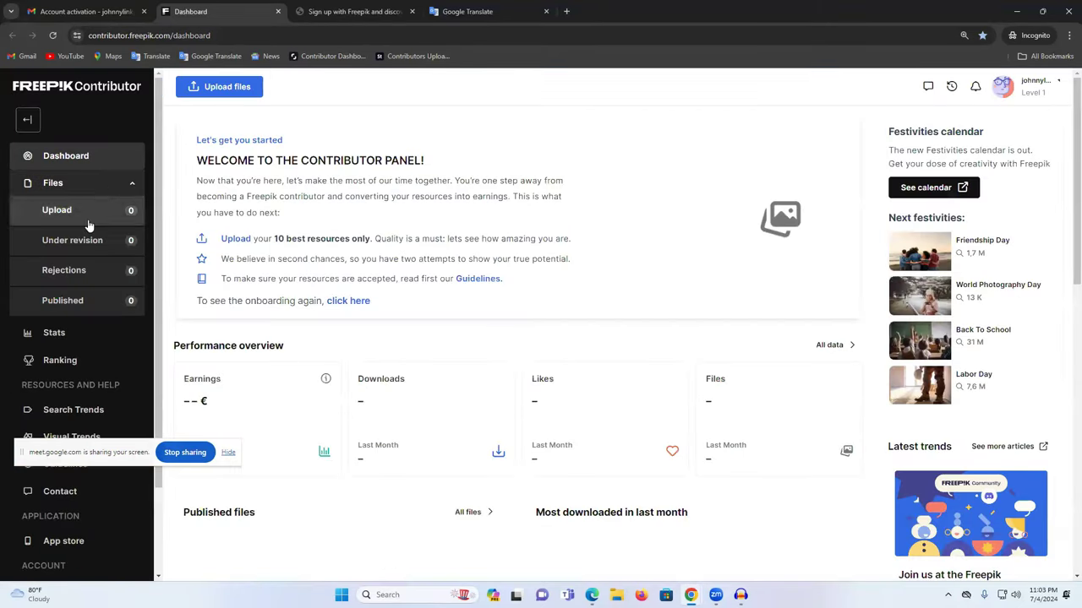
pyautogui.scroll(-2, 85, 254)
pyautogui.scroll(-4, 437, 394)
pyautogui.click(344, 380)
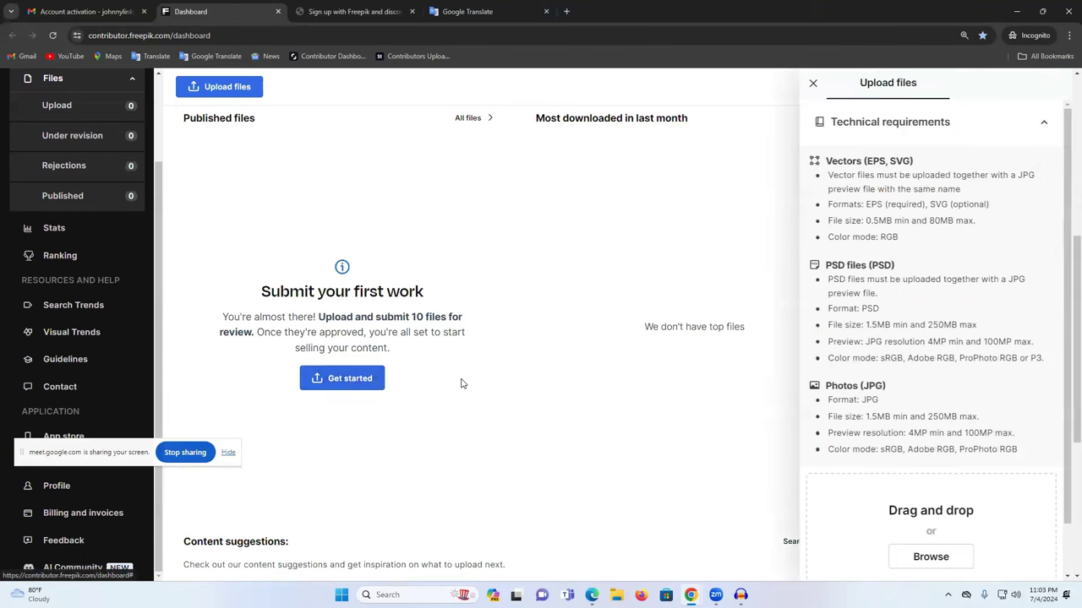
pyautogui.click(528, 178)
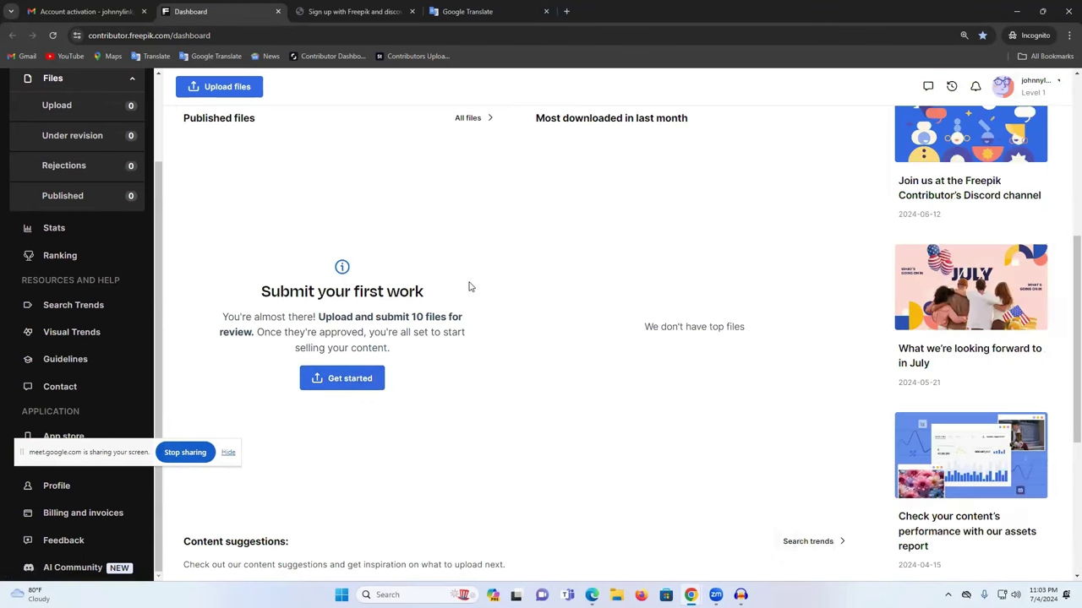
pyautogui.scroll(5, 657, 231)
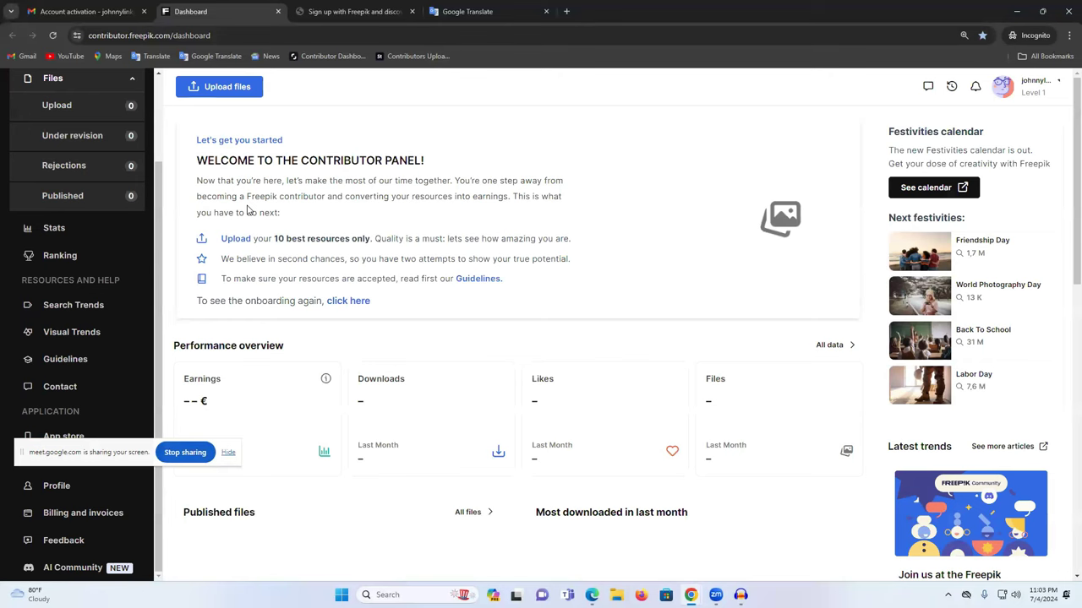
pyautogui.click(237, 240)
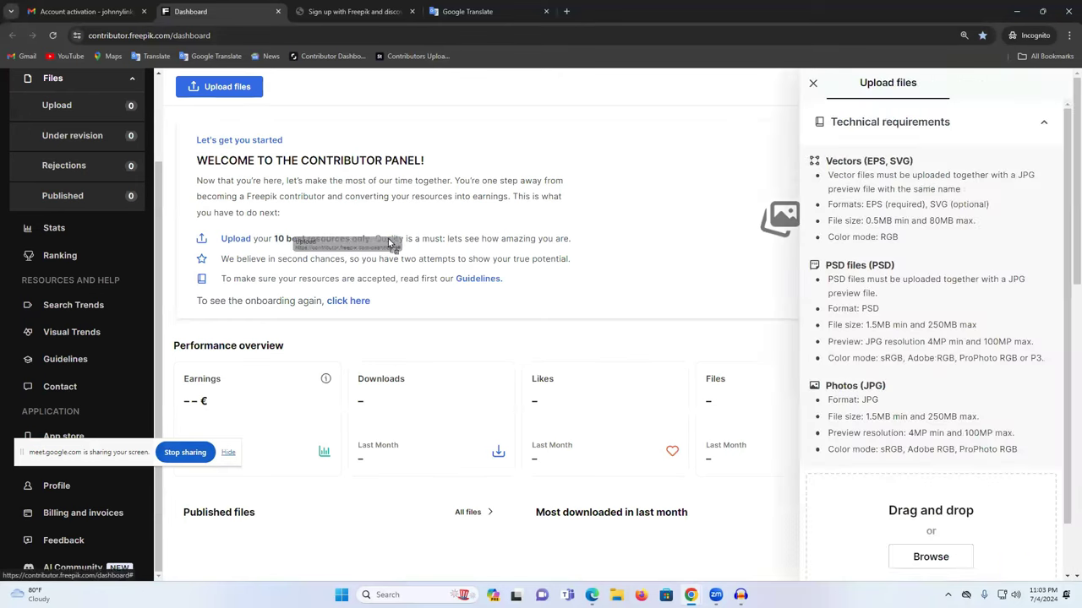
pyautogui.click(813, 84)
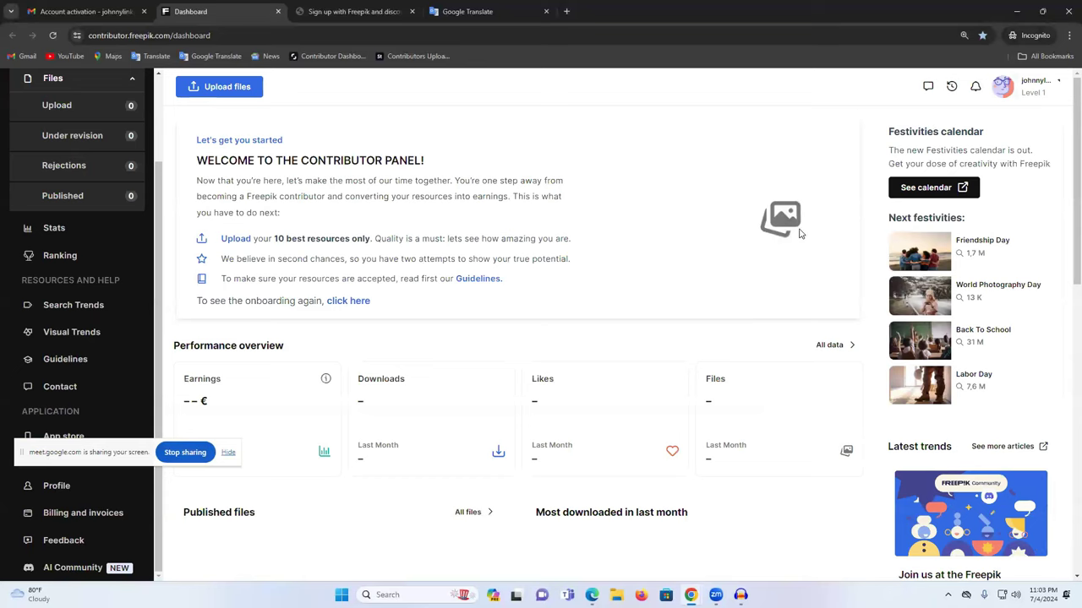
pyautogui.click(101, 6)
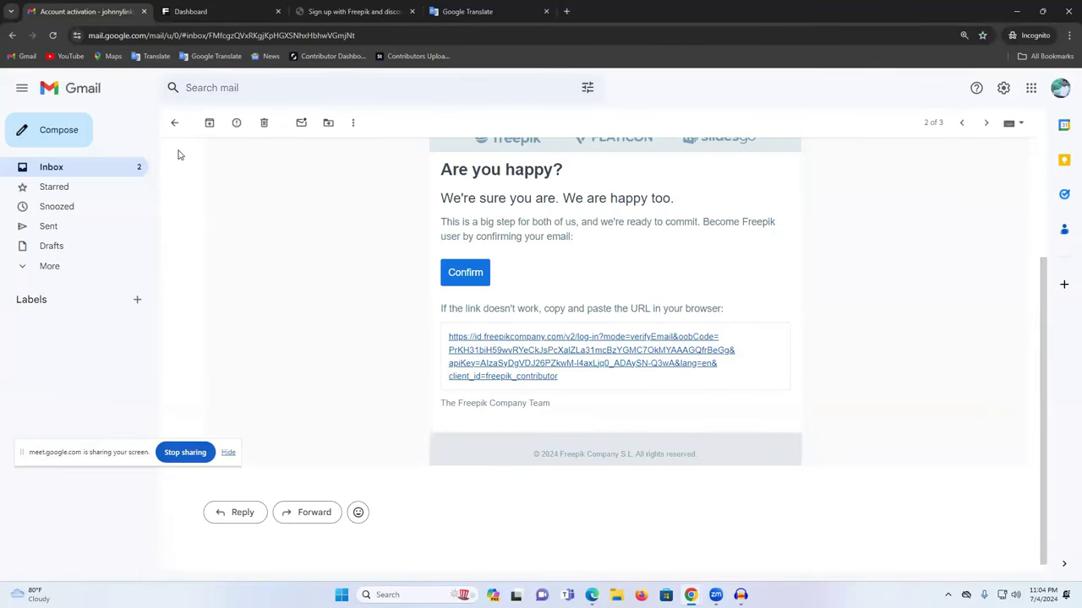
# - Read through the Freepik 'Welcome! Let's get started' email and return to the inbox
pyautogui.click(175, 124)
pyautogui.click(358, 183)
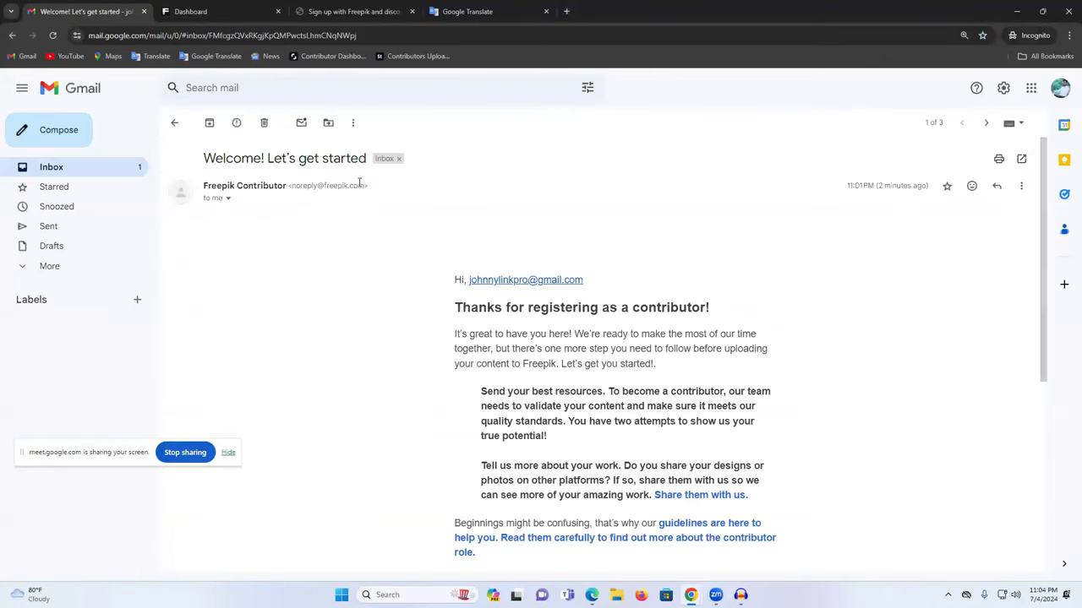
pyautogui.scroll(-4, 565, 322)
pyautogui.scroll(-3, 566, 324)
pyautogui.scroll(7, 532, 364)
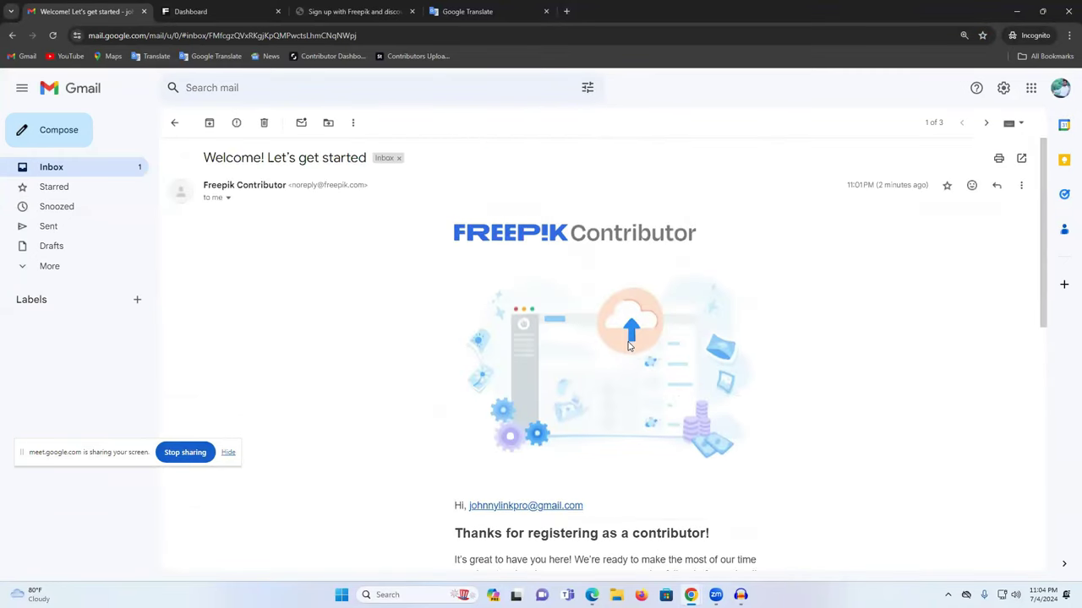
pyautogui.click(175, 123)
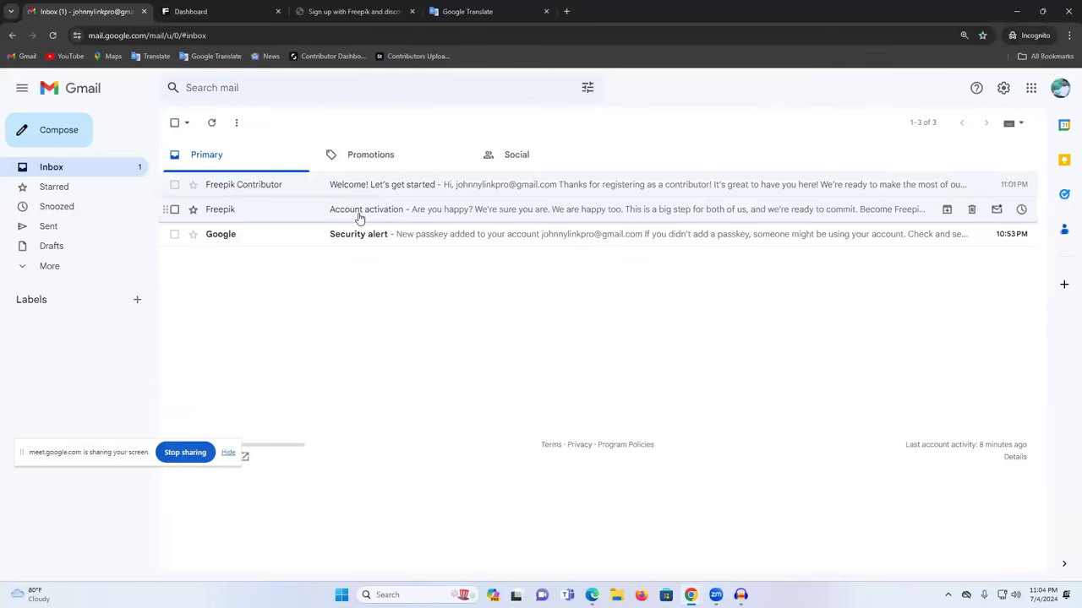
# - Cycle through the Freepik, Gmail and sign-up tabs, ending on Google Translate
pyautogui.click(244, 12)
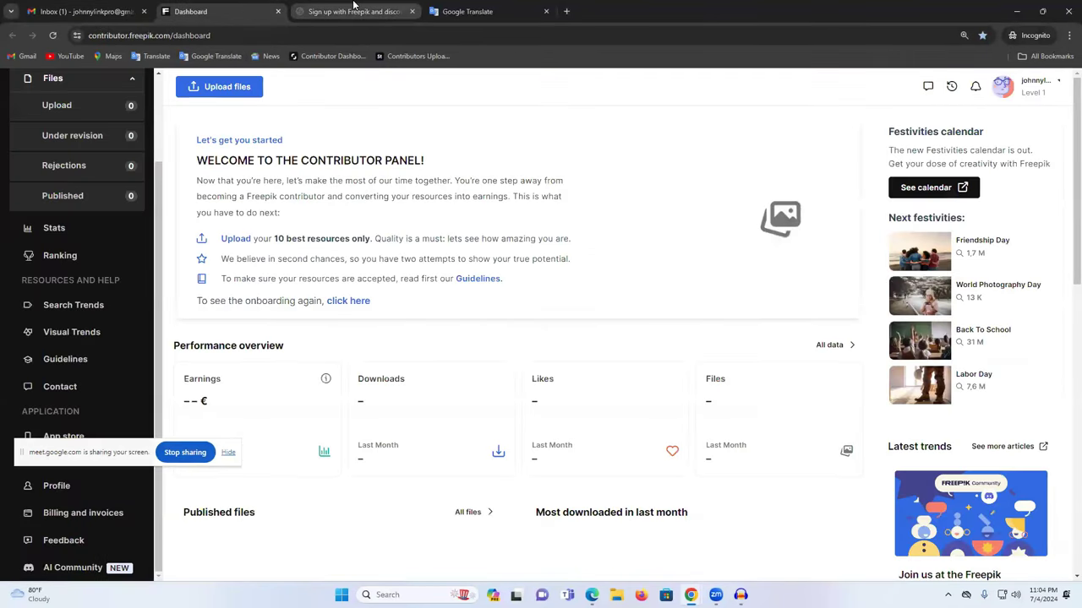
pyautogui.click(304, 11)
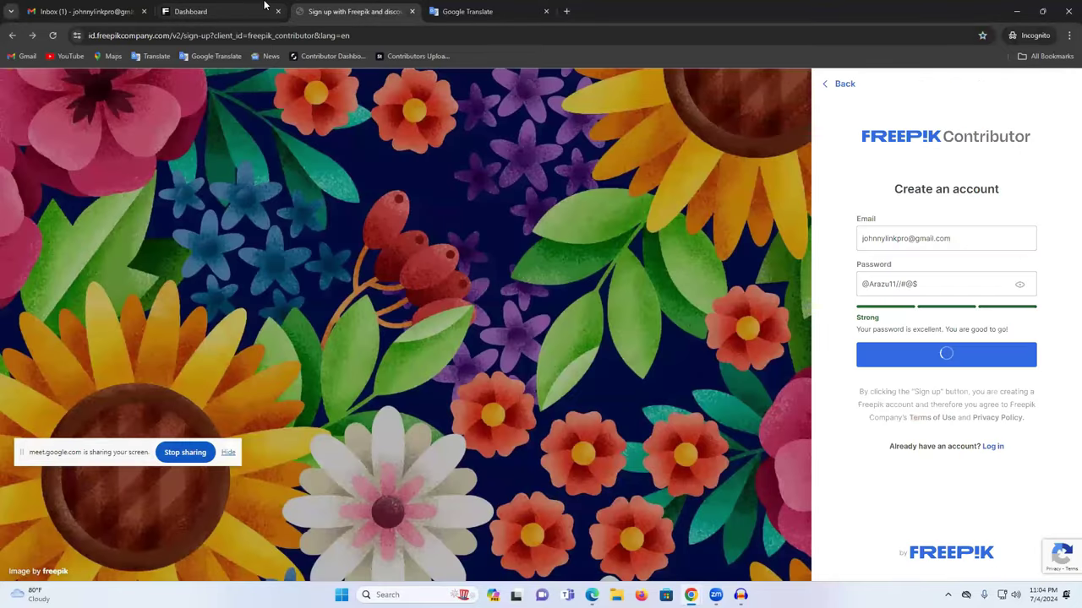
pyautogui.click(207, 8)
pyautogui.click(103, 7)
pyautogui.click(205, 10)
pyautogui.click(94, 6)
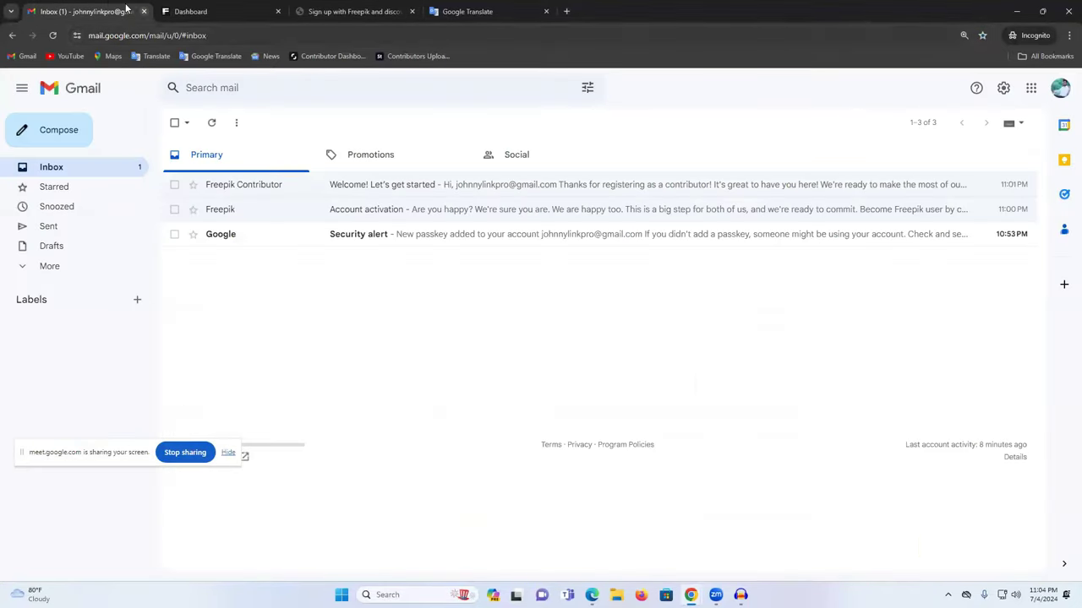
pyautogui.click(239, 9)
pyautogui.click(12, 10)
pyautogui.click(88, 11)
pyautogui.click(241, 8)
pyautogui.click(346, 9)
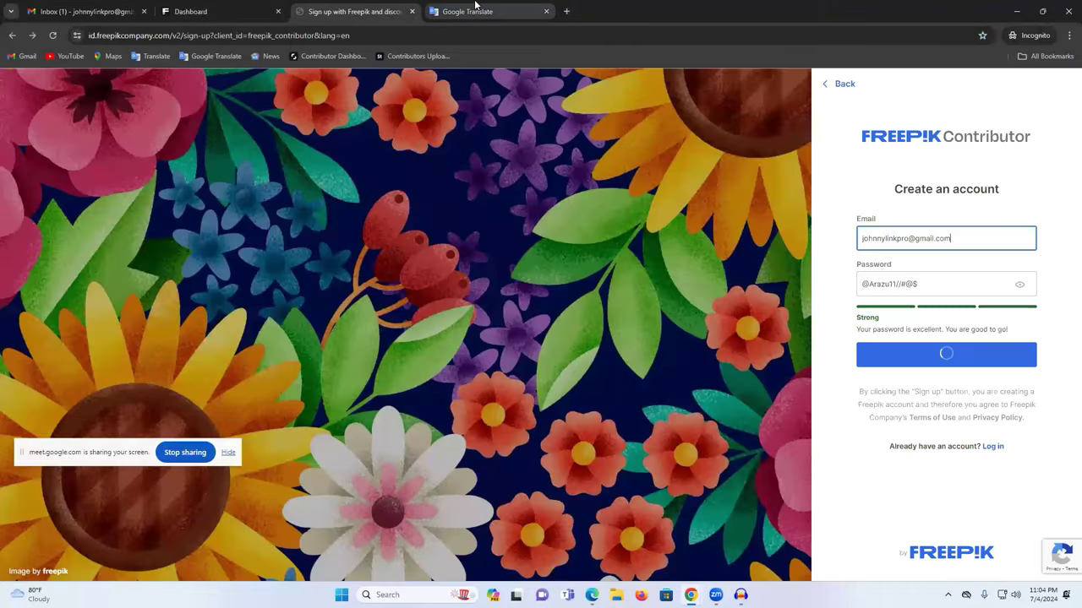
pyautogui.click(470, 10)
# - Select the Adobe Stock contributor link line in the Google Docs list
pyautogui.moveTo(691, 595)
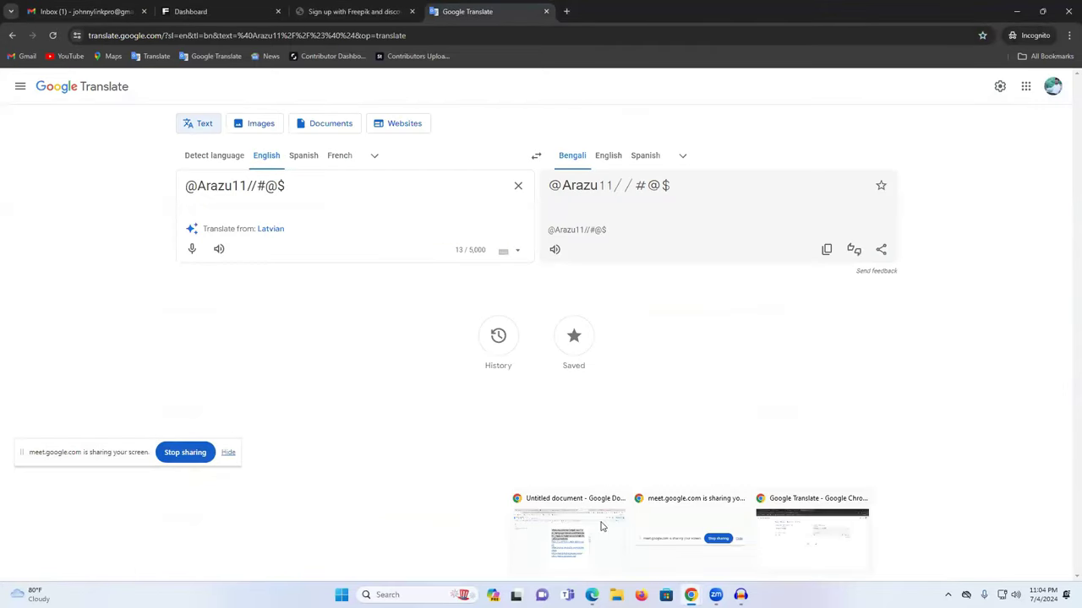
pyautogui.click(563, 553)
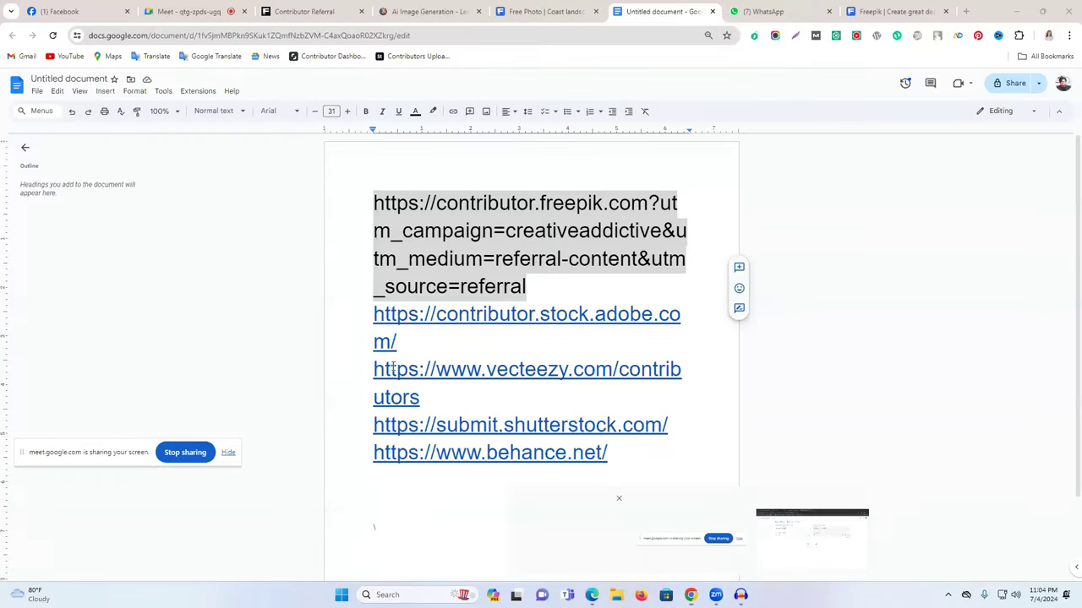
pyautogui.tripleClick(397, 324)
pyautogui.hotkey('ctrl', 'c')
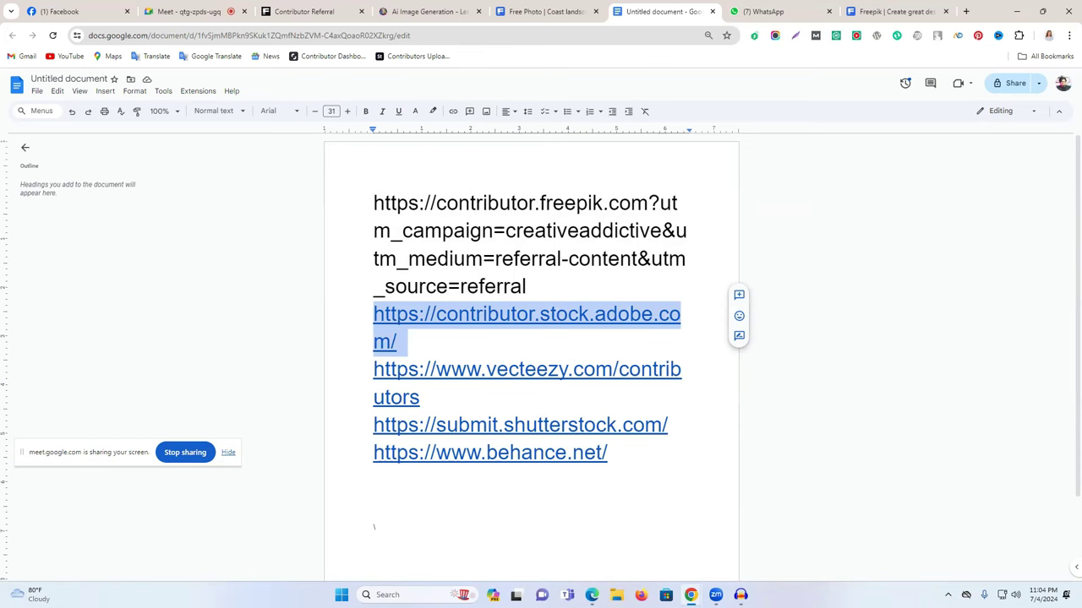
# - Bring the incognito browser window forward with a new empty tab
pyautogui.moveTo(690, 595)
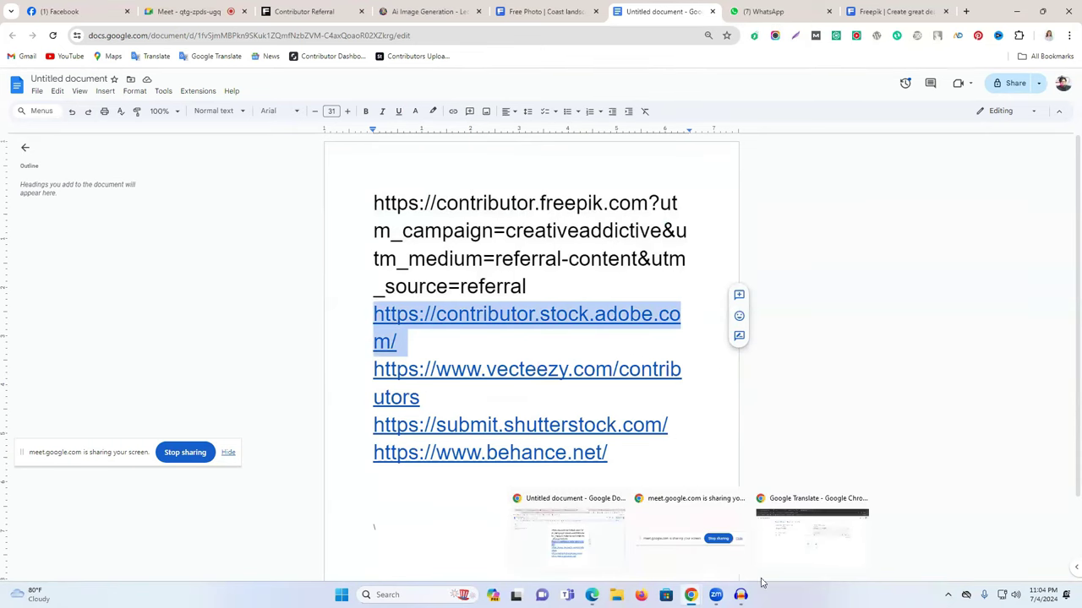
pyautogui.click(774, 569)
pyautogui.click(567, 12)
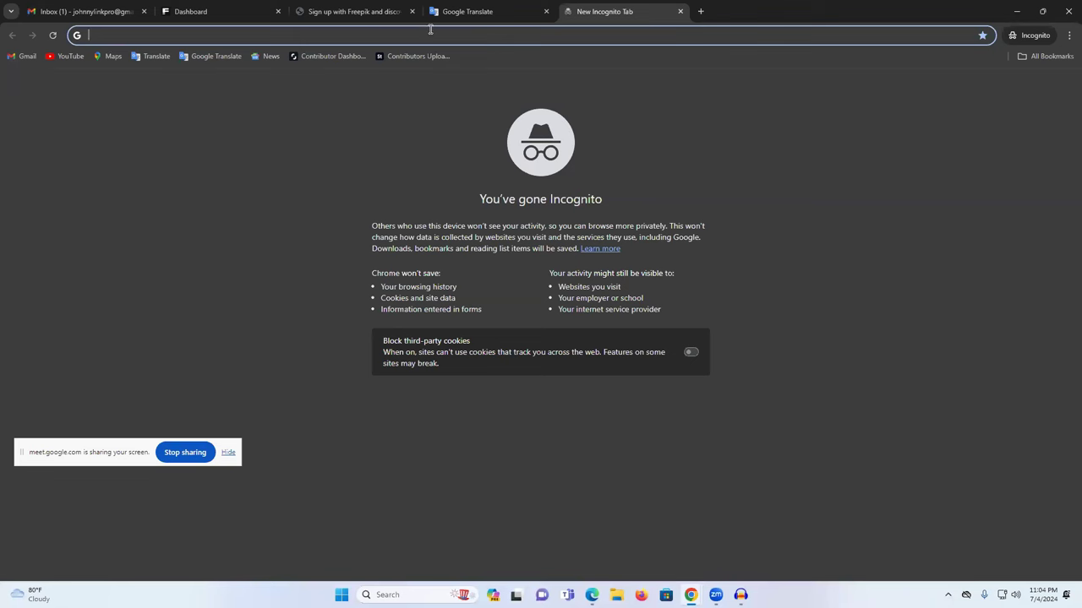
# - Load contributor.stock.adobe.com from the pasted address and choose Join now to start signing up
pyautogui.hotkey('ctrl', 'v')
pyautogui.press('Return')
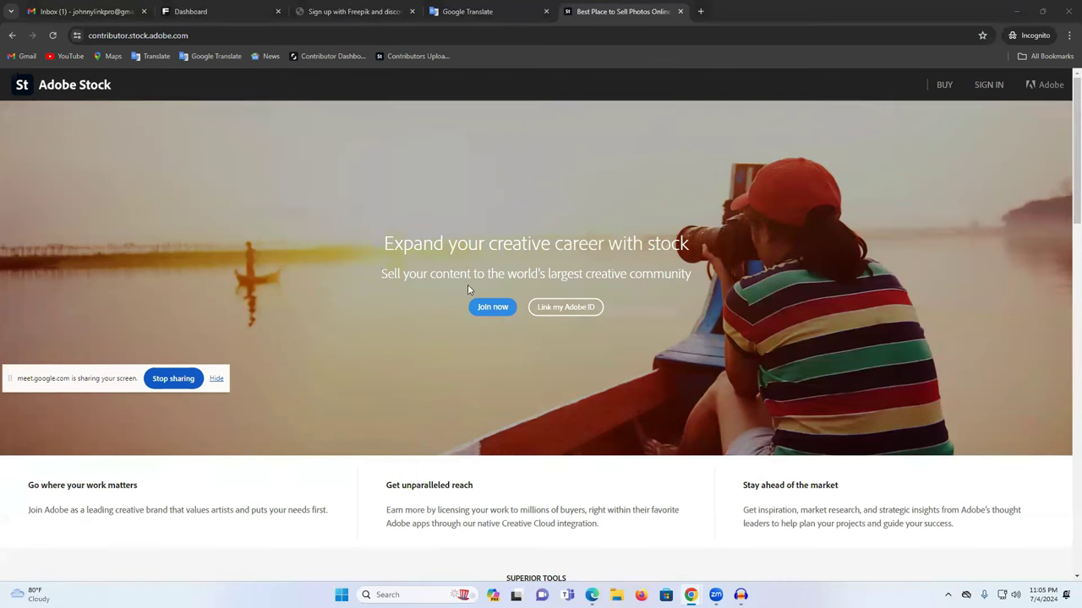
pyautogui.click(495, 307)
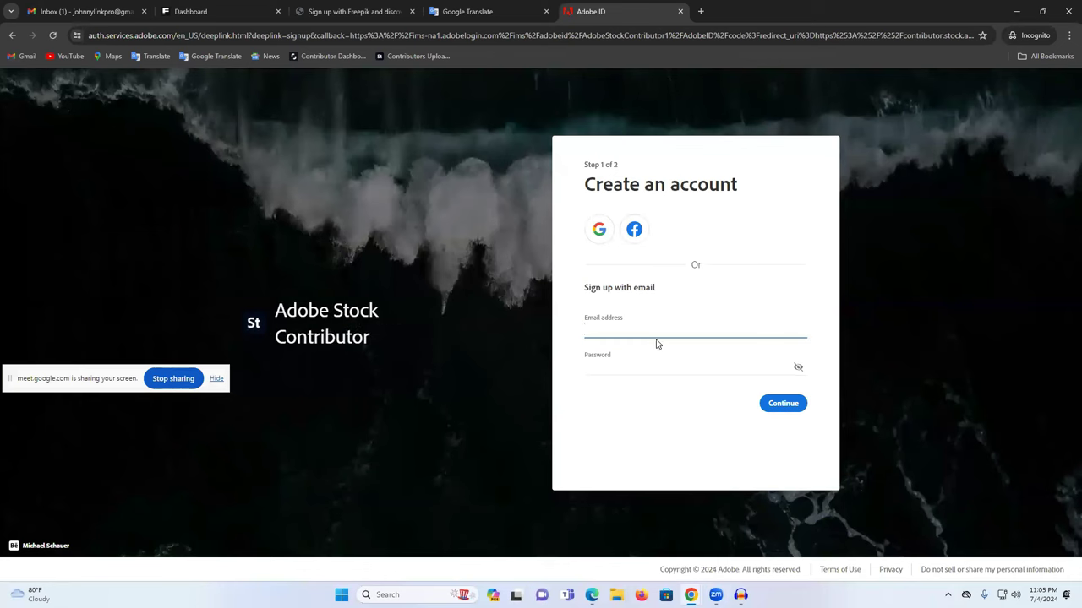
# - Copy the Gmail account's email address and paste it into the Email field
pyautogui.click(657, 343)
pyautogui.click(102, 11)
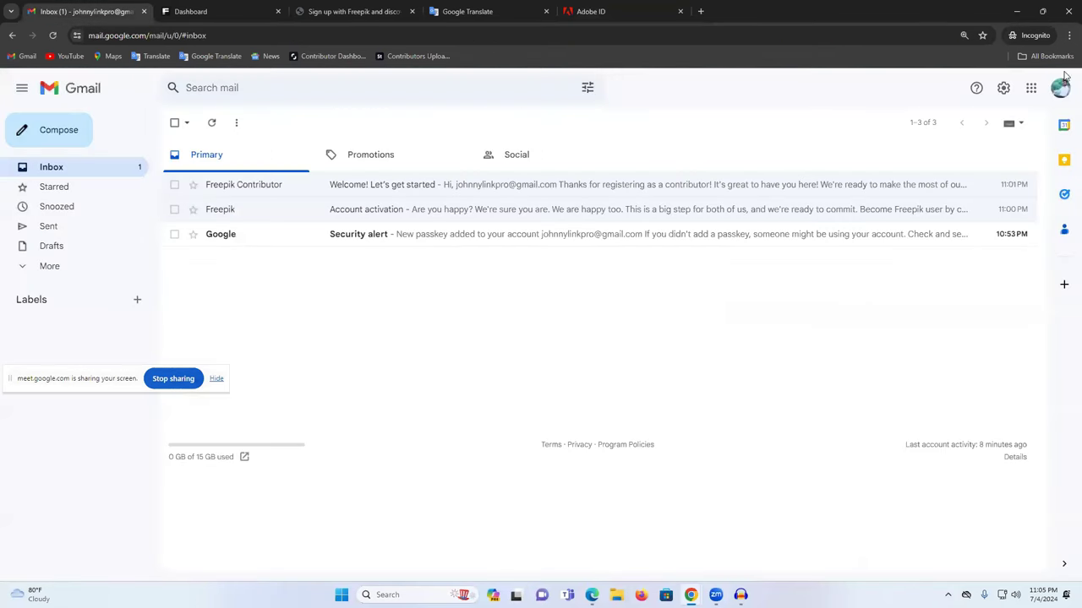
pyautogui.click(1060, 88)
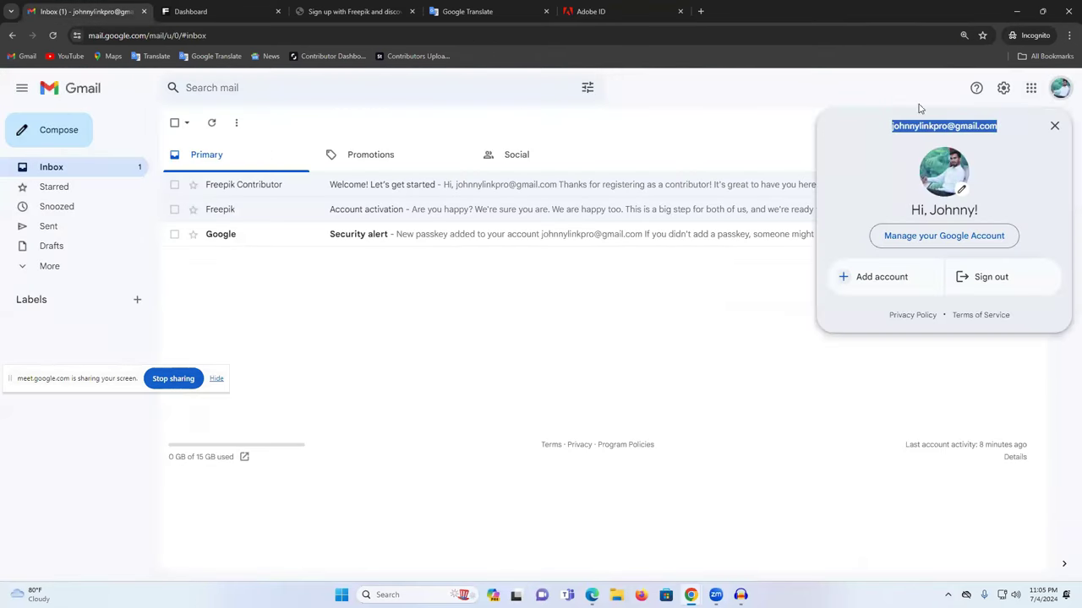
pyautogui.click(591, 11)
pyautogui.click(640, 337)
pyautogui.hotkey('ctrl', 'v')
# - Paste the account password drafted in Google Translate into Password and continue to Step 2
pyautogui.click(604, 363)
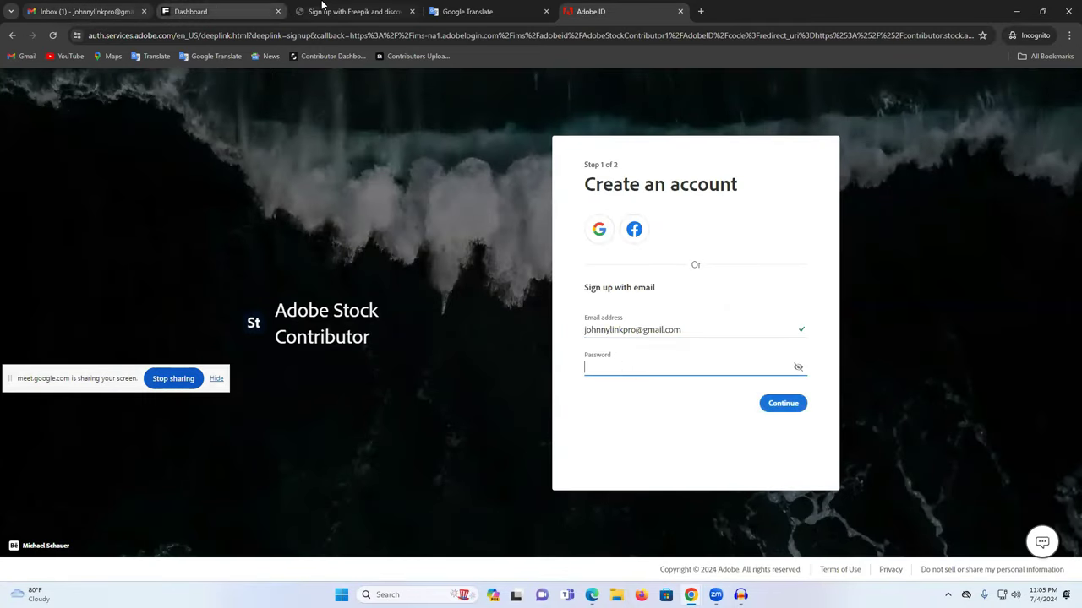
pyautogui.click(468, 11)
pyautogui.moveTo(250, 186); pyautogui.dragTo(256, 186)
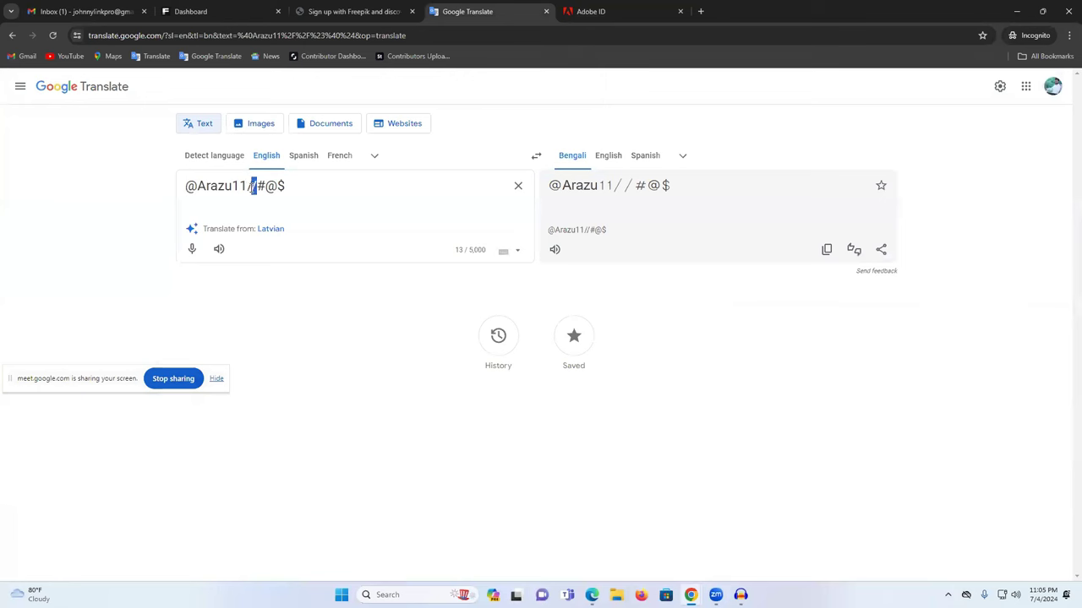
pyautogui.hotkey('ctrl', 'a')
pyautogui.click(583, 11)
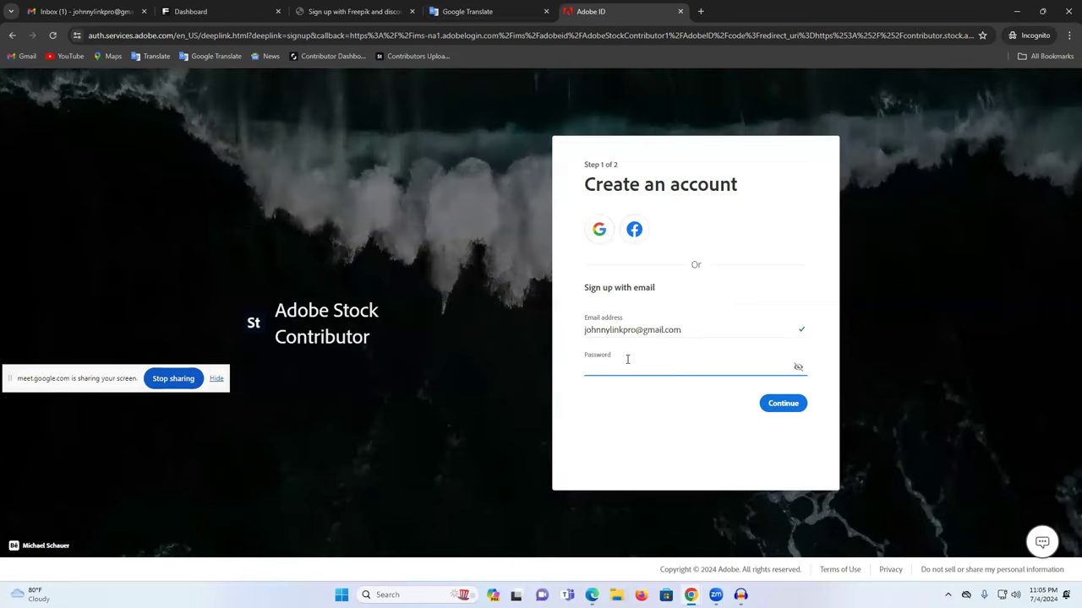
pyautogui.hotkey('ctrl', 'v')
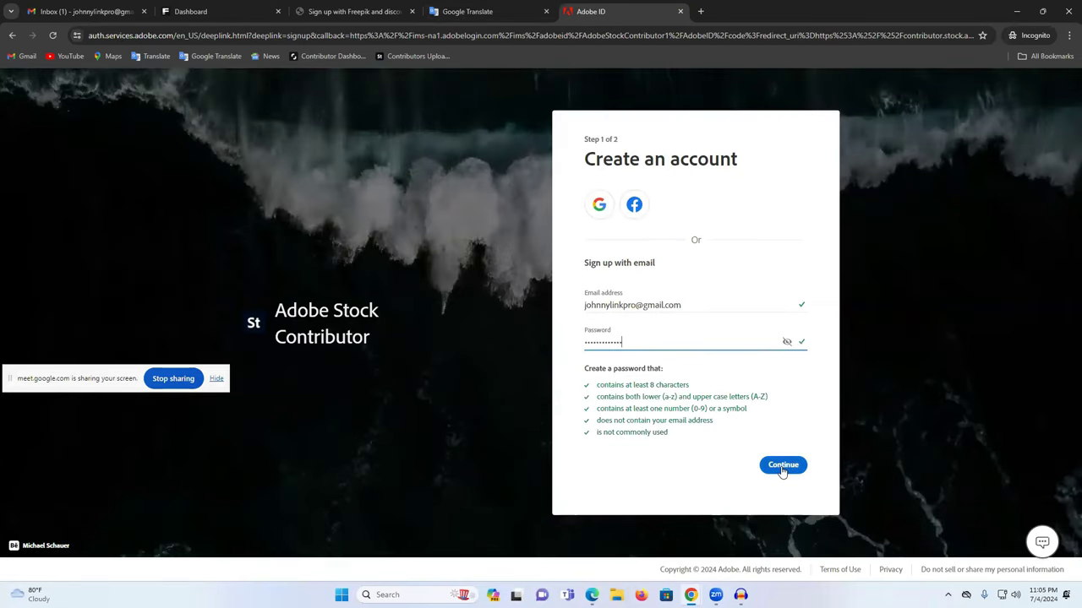
pyautogui.click(783, 466)
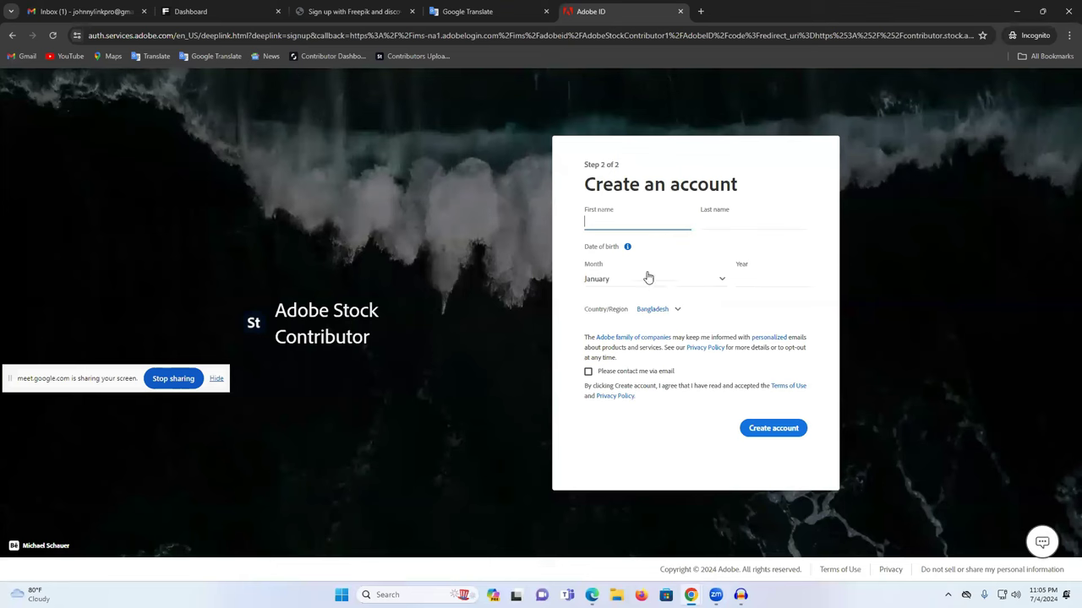
# - Type the contributor's first name, correcting a typo, then enter the last name
pyautogui.click(597, 218)
pyautogui.press('Tab')
pyautogui.hotkey('shift', 'Tab')
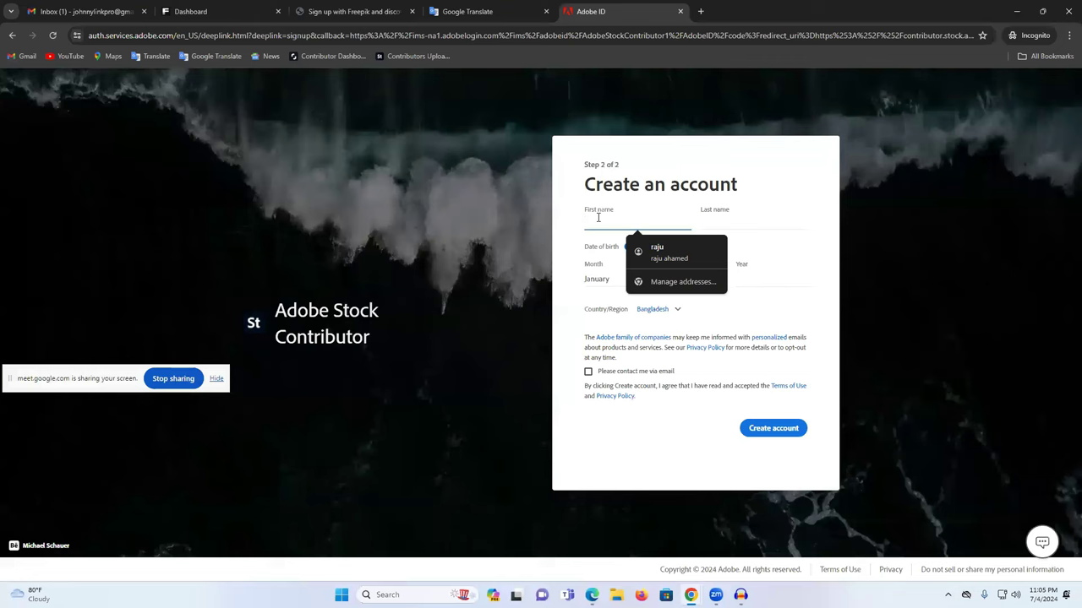
pyautogui.write('J')
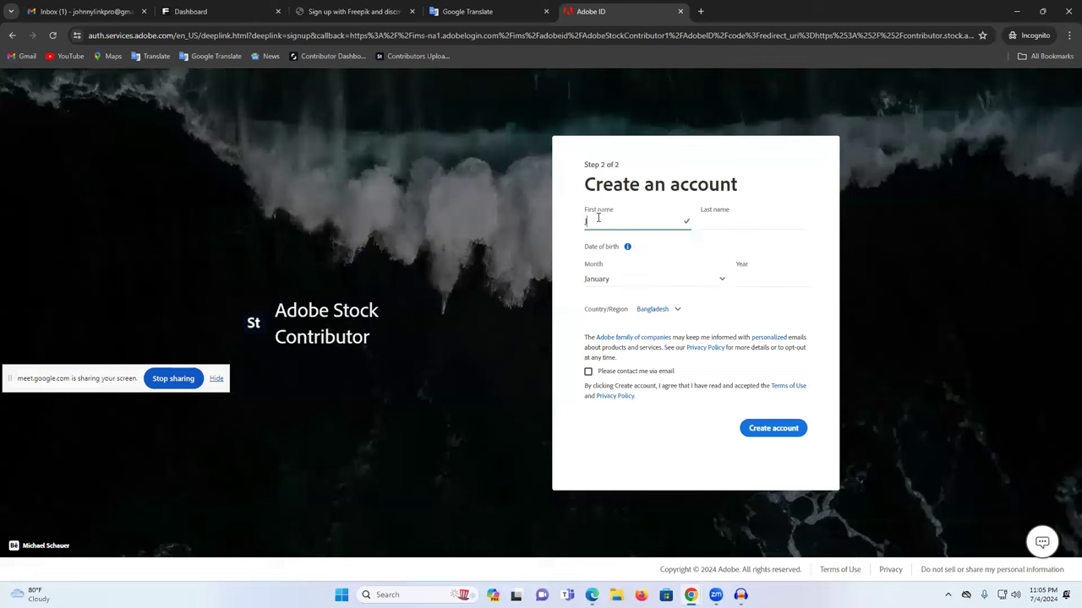
pyautogui.write('O')
pyautogui.press('BackSpace')
pyautogui.press('BackSpace')
pyautogui.click(712, 224)
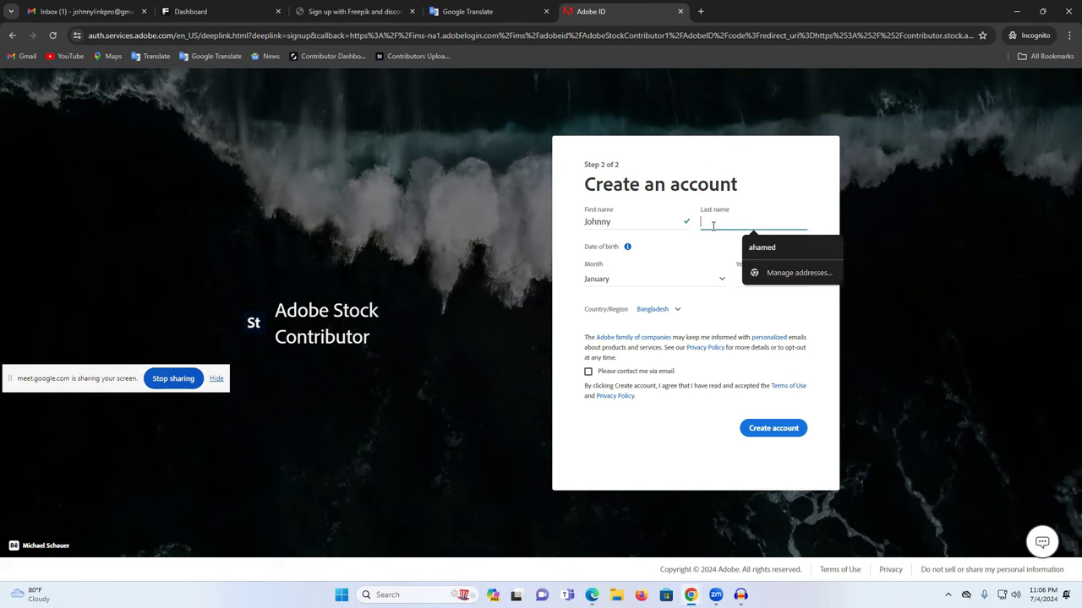
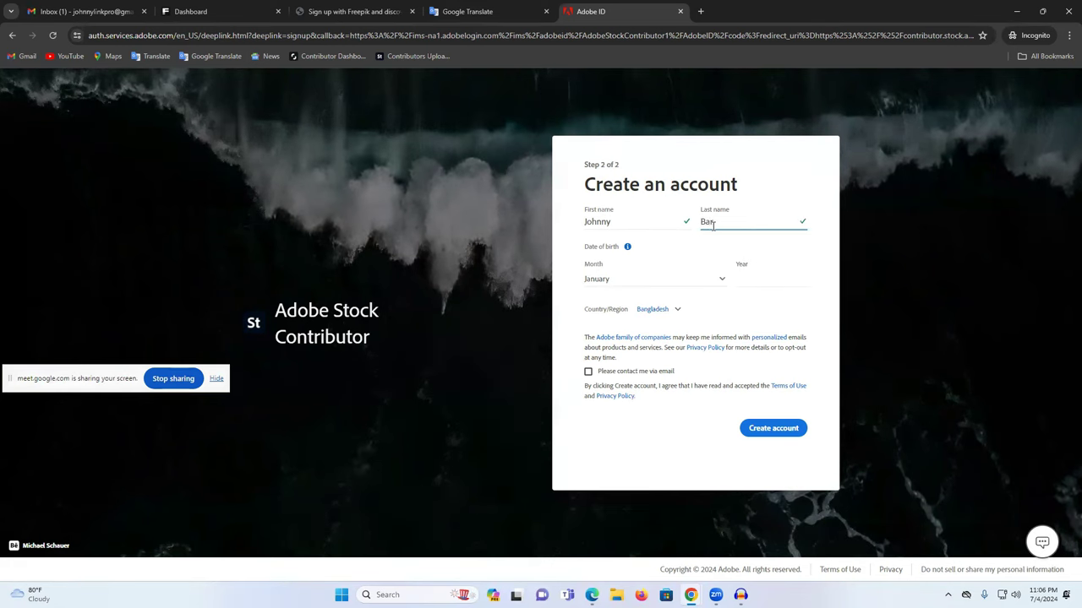
# - Set the birth date to March 1982
pyautogui.click(605, 281)
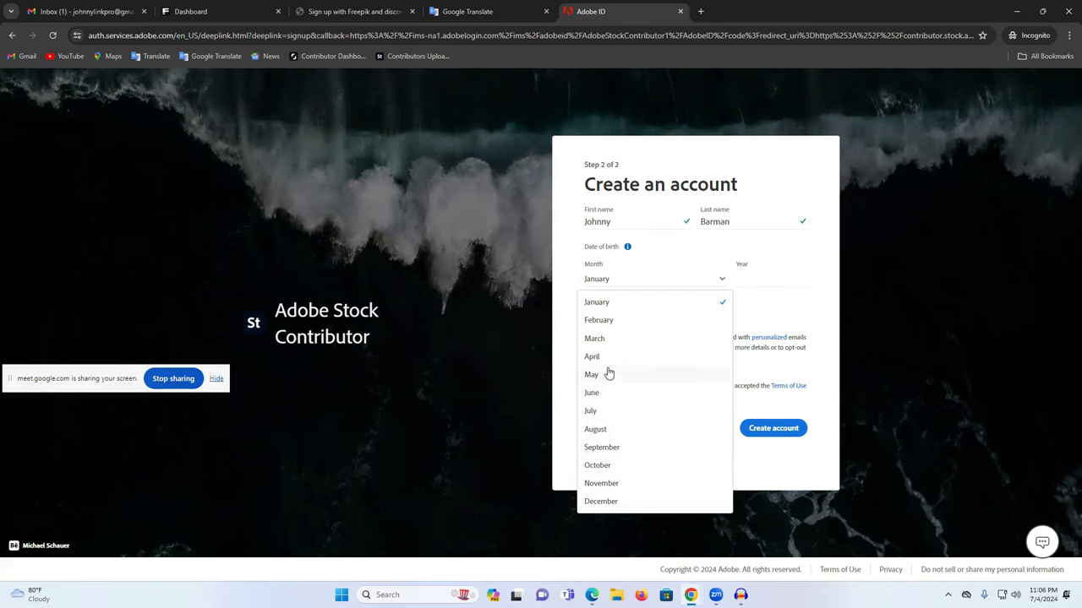
pyautogui.click(598, 339)
pyautogui.click(737, 276)
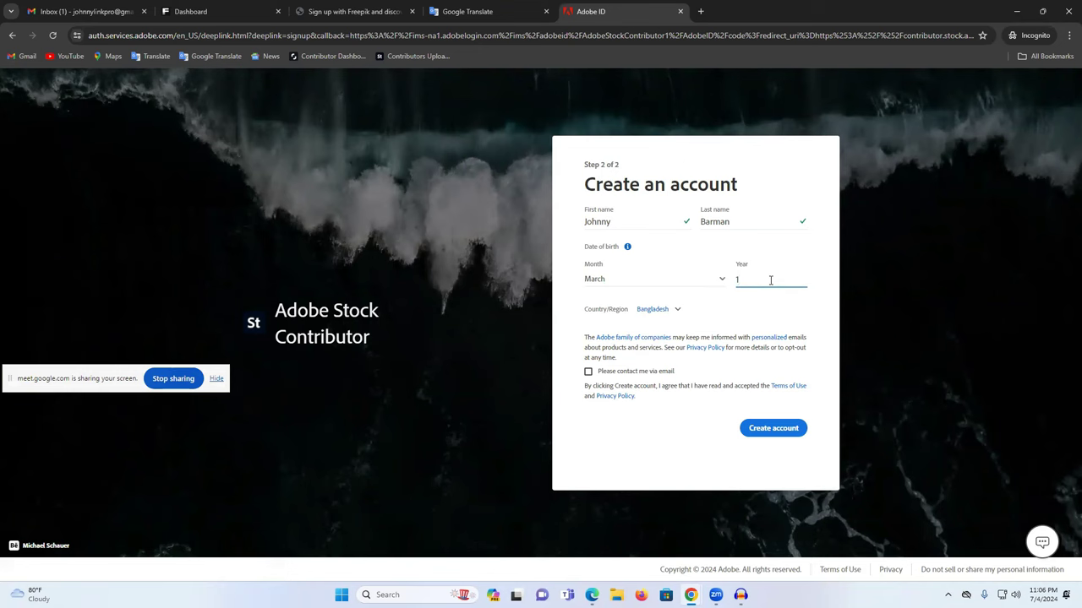
# - Keep Bangladesh as country, opt in to email contact, and create the account
pyautogui.click(648, 311)
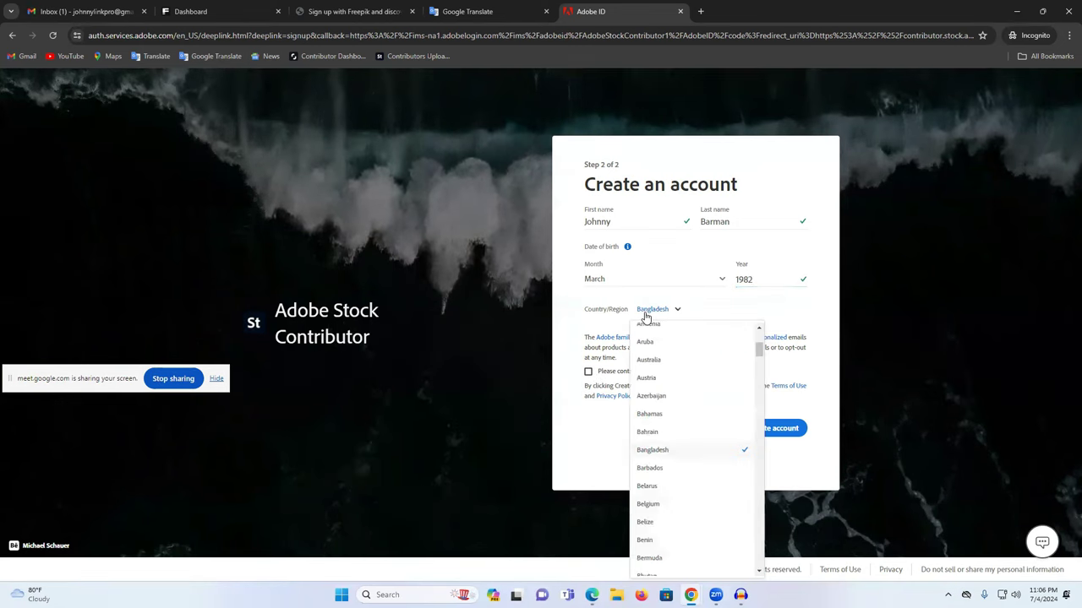
pyautogui.click(655, 453)
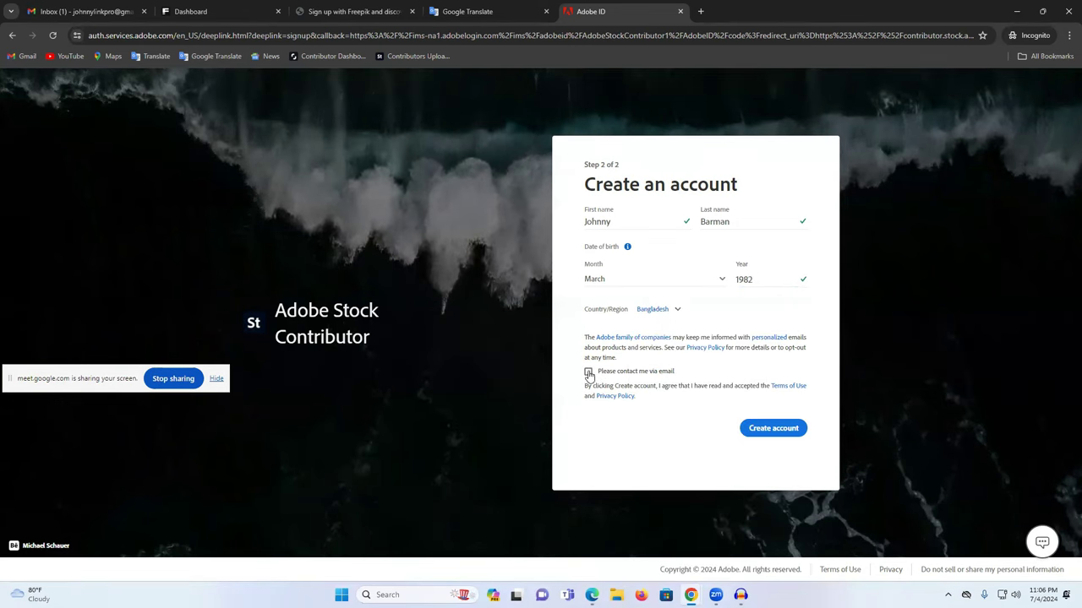
pyautogui.click(589, 373)
pyautogui.click(769, 434)
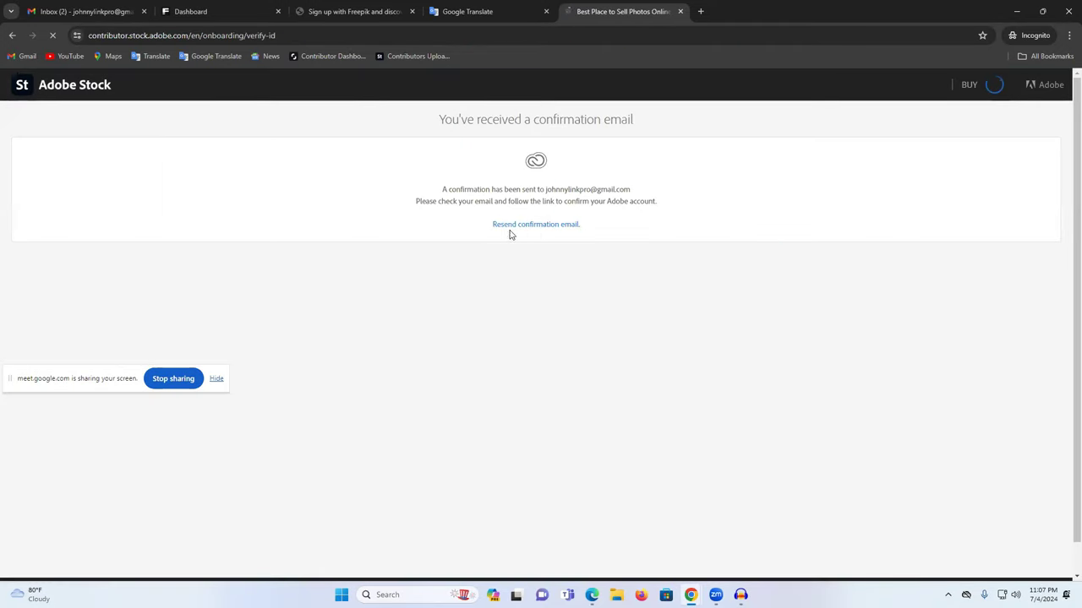
# - Confirm the Adobe ID via the Welcome to Adobe email link and continue past the verified notice
pyautogui.click(52, 6)
pyautogui.click(429, 185)
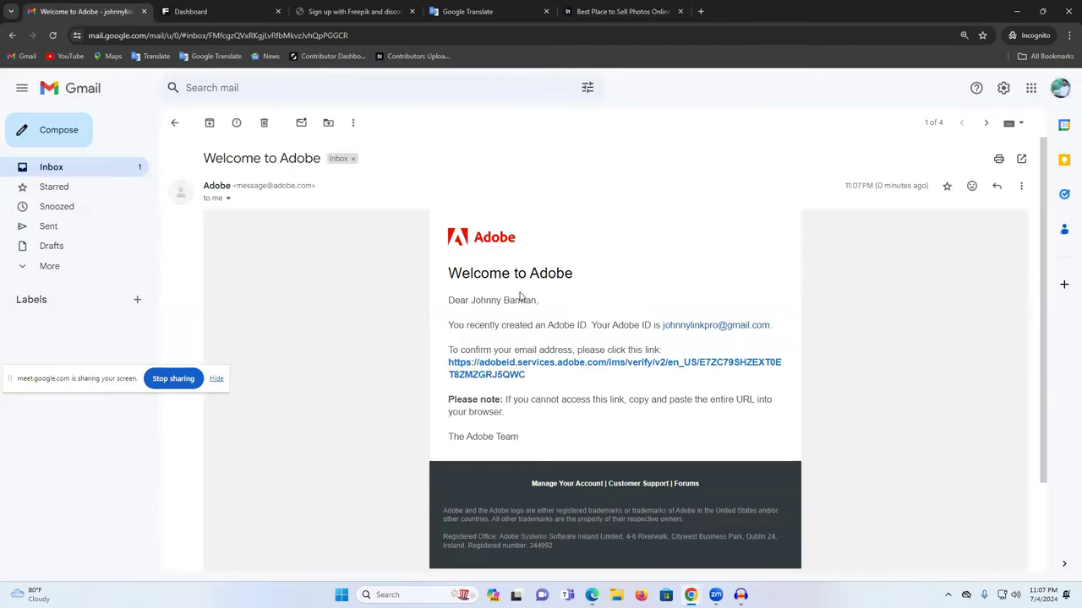
pyautogui.click(483, 375)
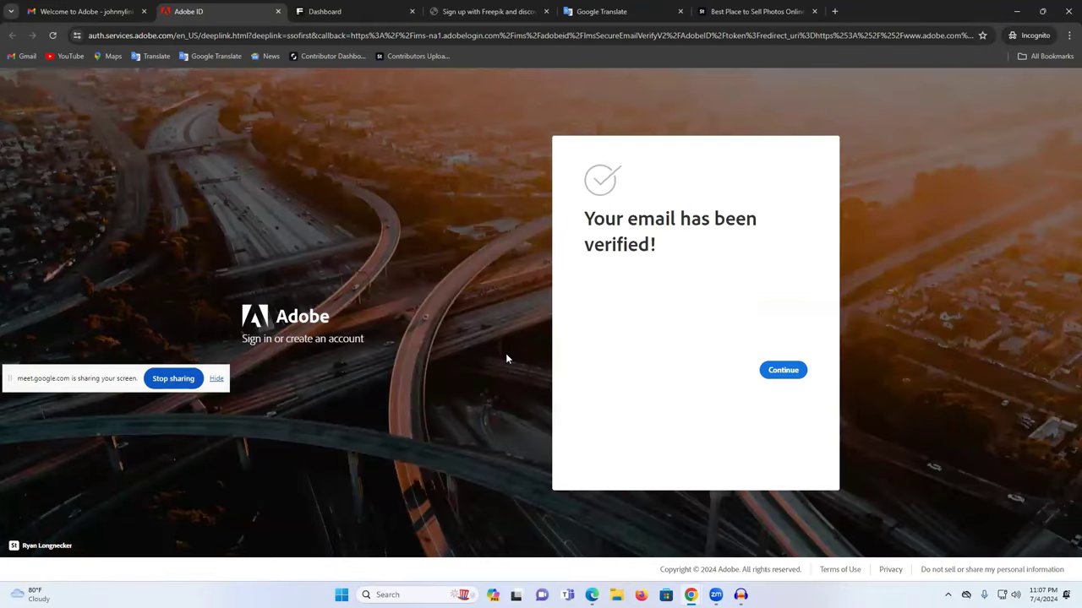
pyautogui.doubleClick(589, 216)
pyautogui.moveTo(707, 249); pyautogui.dragTo(718, 251)
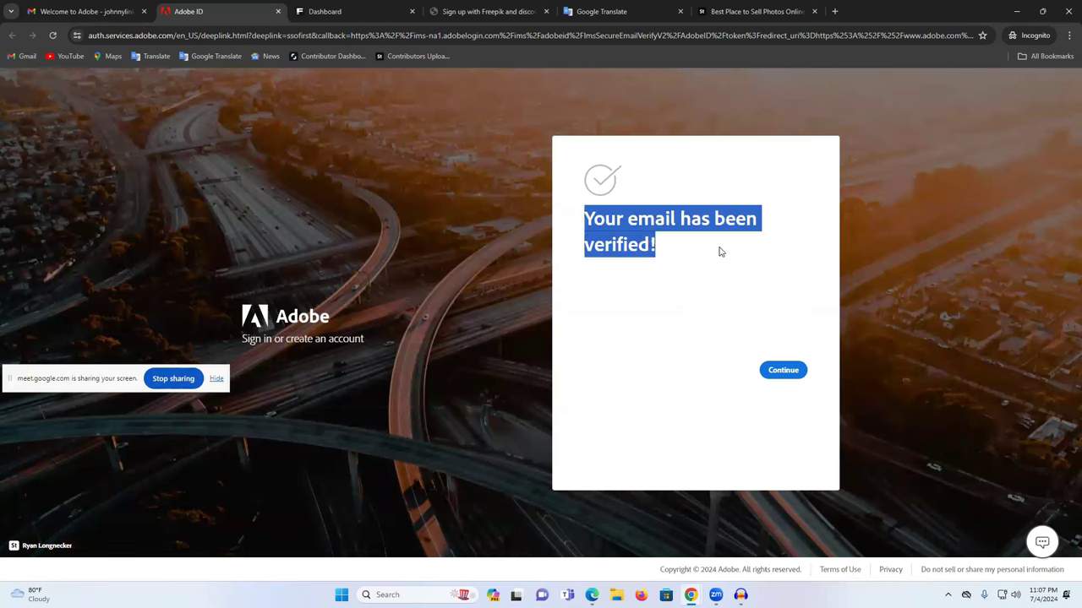
pyautogui.click(783, 371)
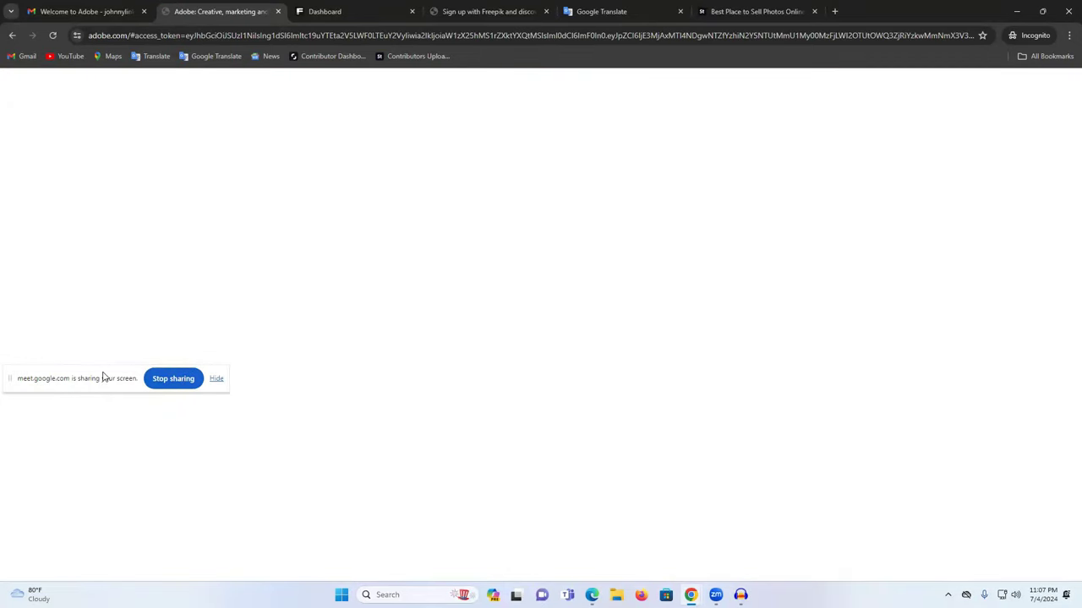
# - Open the Files section of the new Adobe account
pyautogui.moveTo(103, 384); pyautogui.dragTo(114, 470)
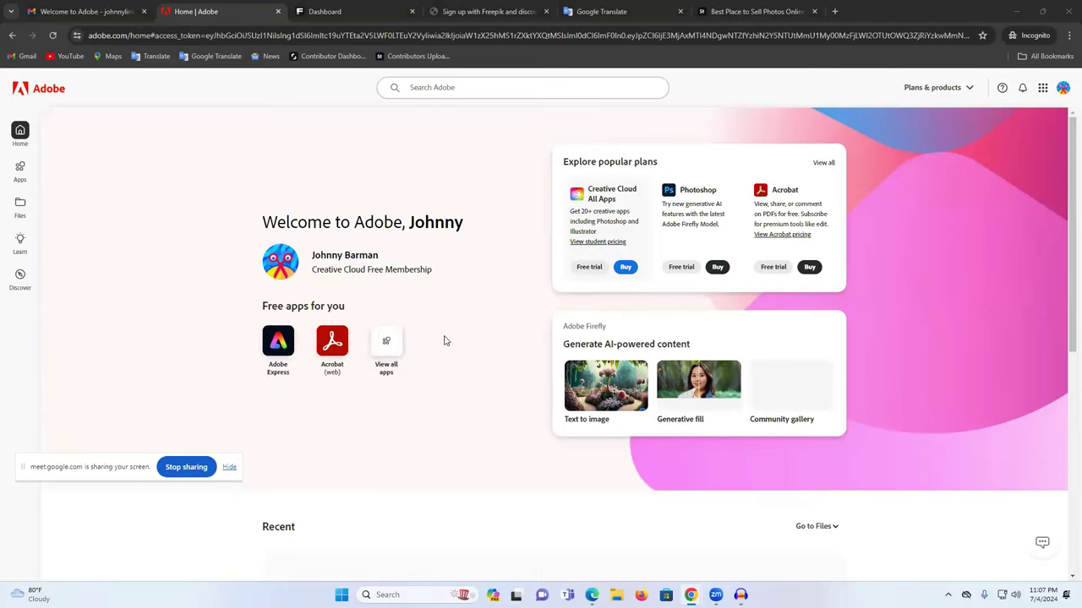
pyautogui.scroll(-2, 369, 333)
pyautogui.scroll(2, 369, 333)
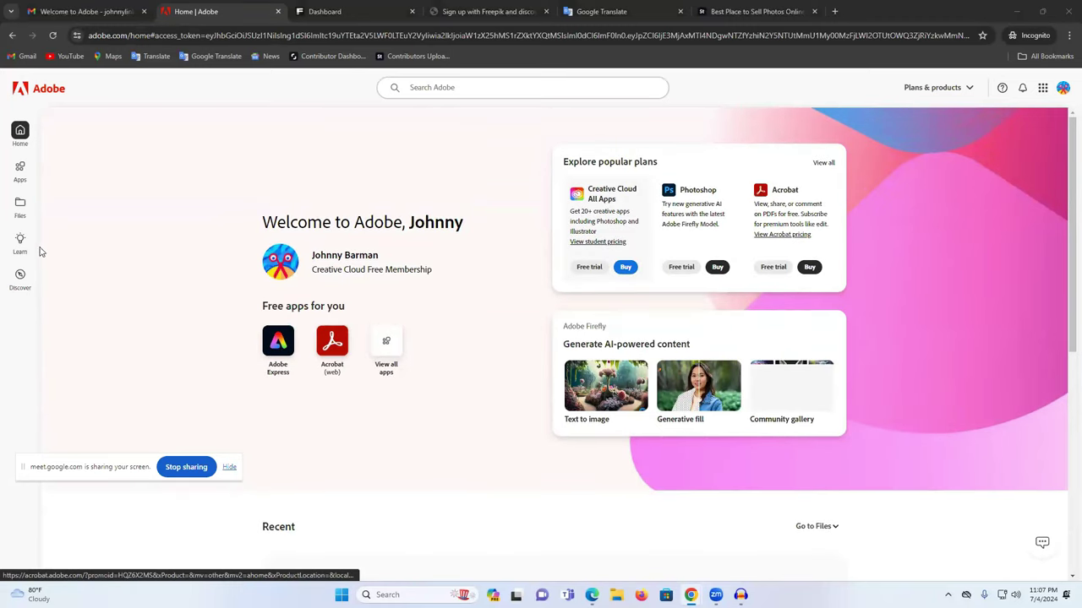
pyautogui.click(20, 206)
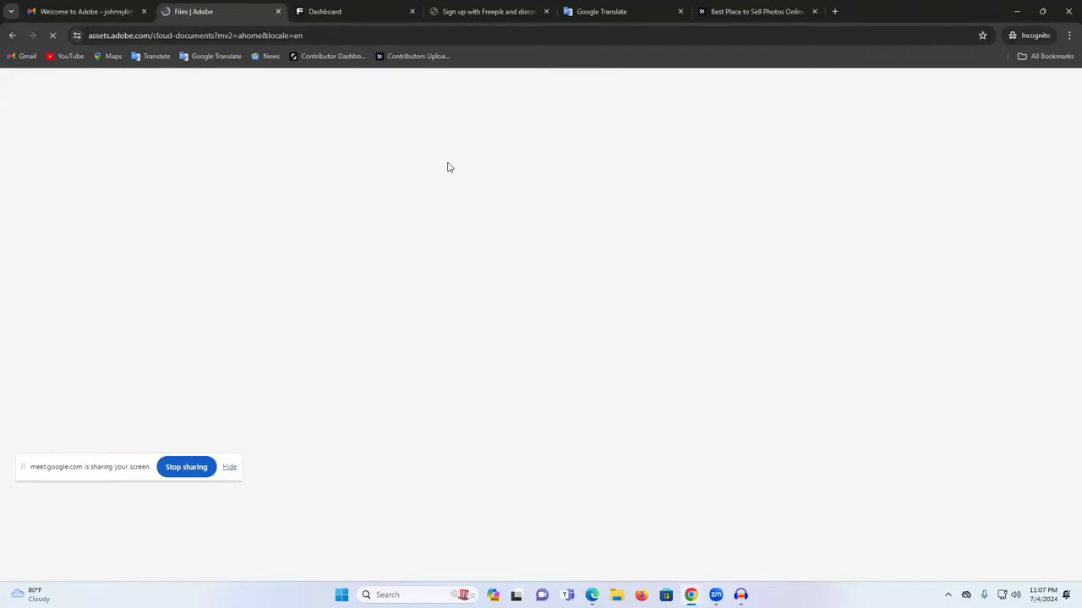
# - Dismiss the Files tour and return to the Adobe Stock contributor tab
pyautogui.click(100, 9)
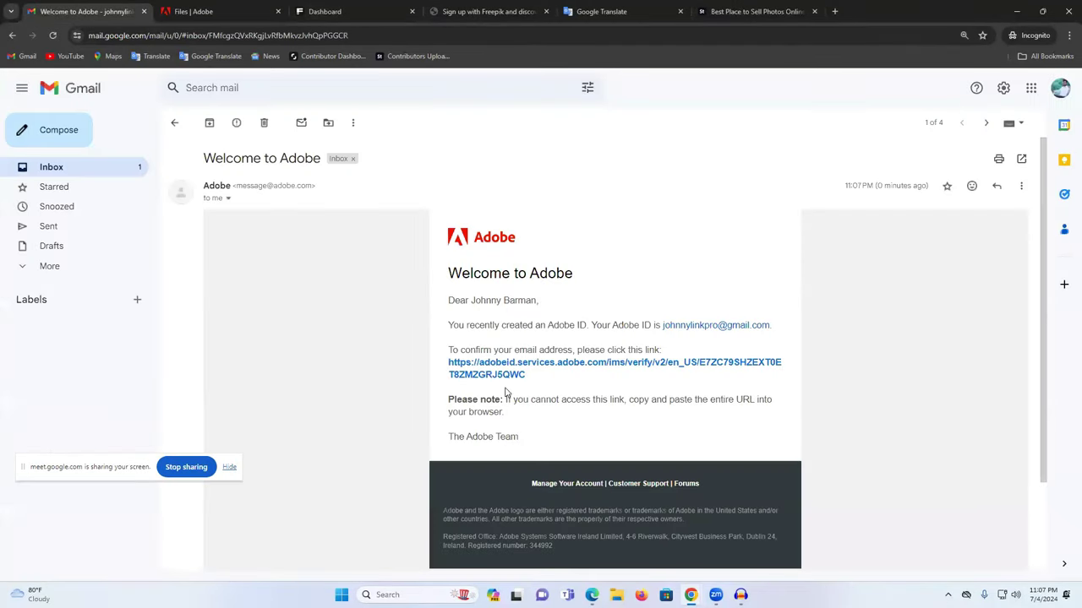
pyautogui.click(301, 9)
pyautogui.click(238, 8)
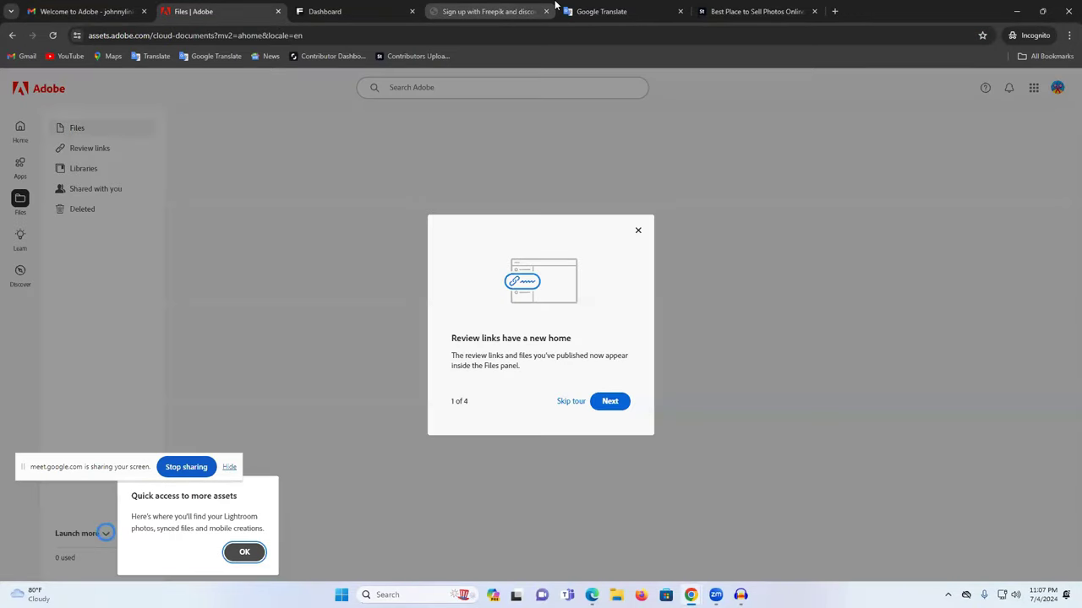
pyautogui.click(652, 233)
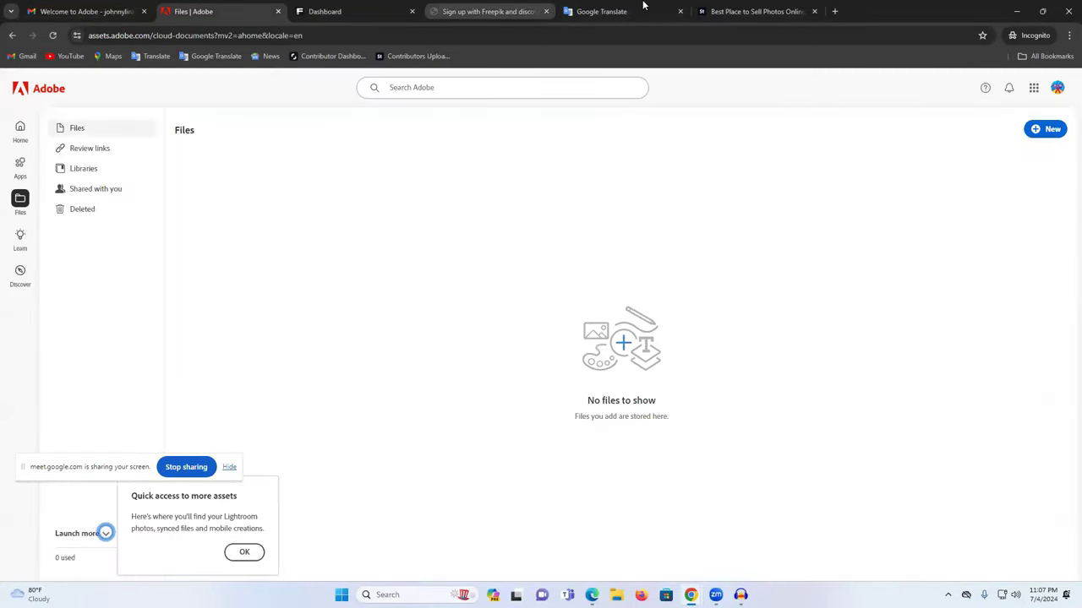
pyautogui.click(625, 11)
pyautogui.click(742, 9)
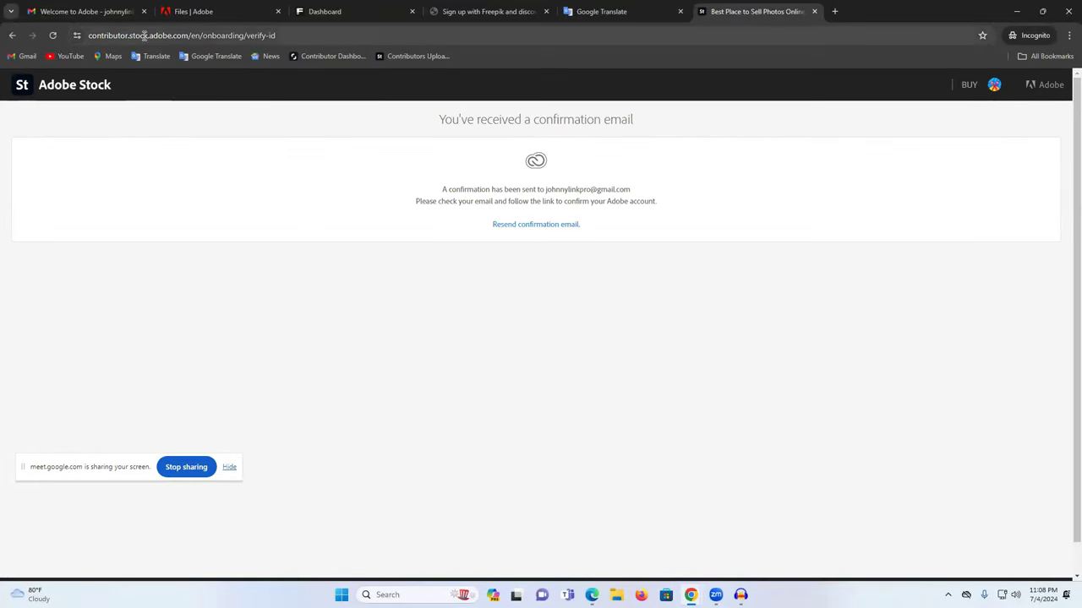
# - Trim the Adobe Stock address to the contributor home page and rearrange the browser tabs
pyautogui.moveTo(191, 35); pyautogui.dragTo(466, 38)
pyautogui.press('BackSpace')
pyautogui.press('Return')
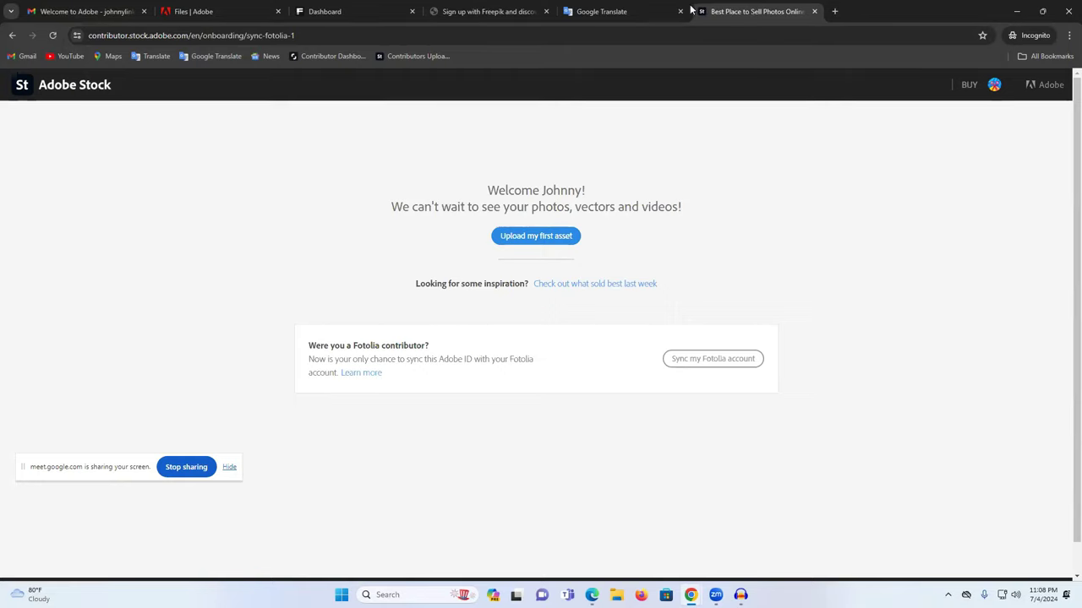
pyautogui.moveTo(690, 9); pyautogui.dragTo(495, 8)
pyautogui.click(358, 8)
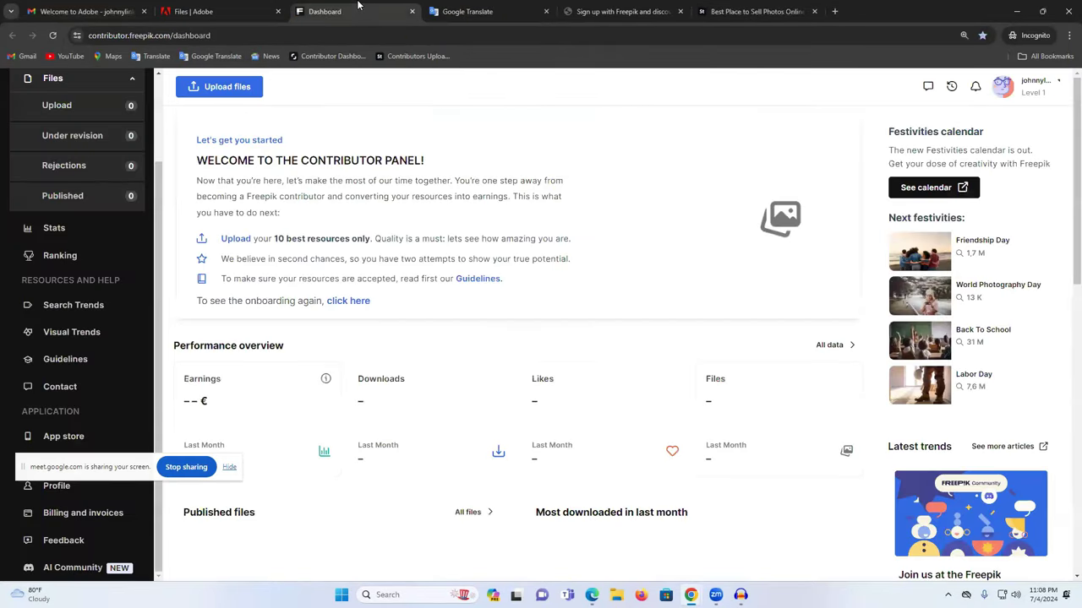
pyautogui.click(642, 7)
pyautogui.moveTo(730, 7); pyautogui.dragTo(463, 7)
pyautogui.click(365, 7)
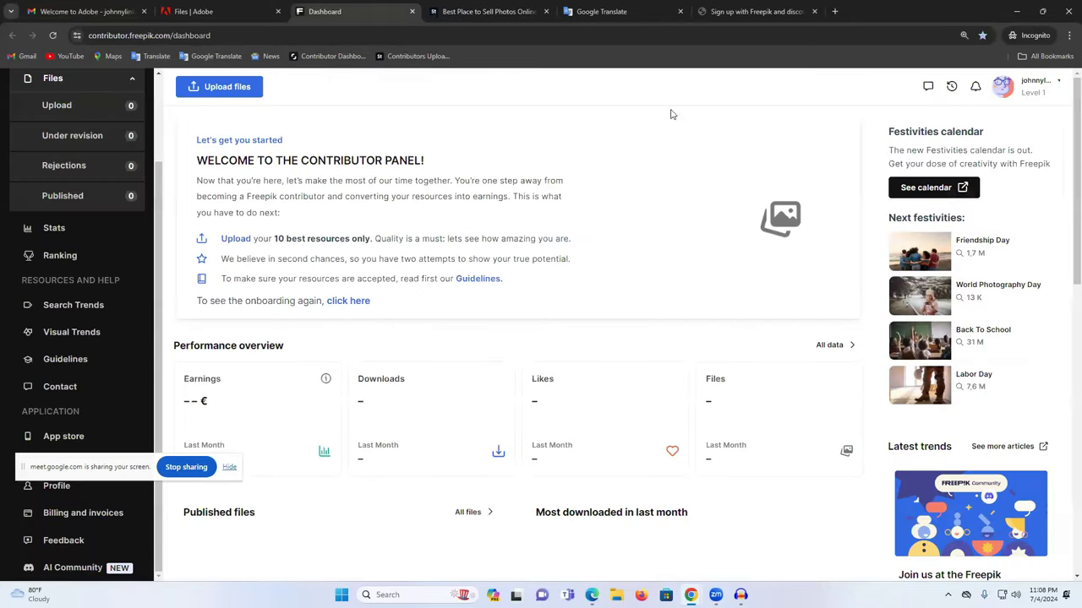
pyautogui.click(489, 11)
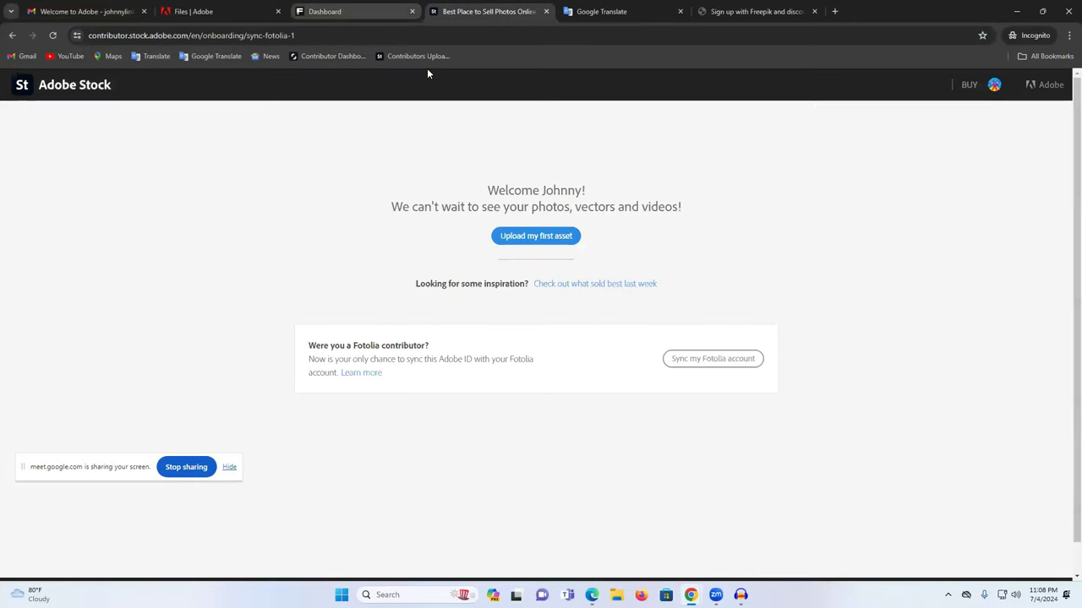
# - Start the Fotolia sync, open Manage account, close the Stock tab, and bring up the Docs links
pyautogui.click(729, 365)
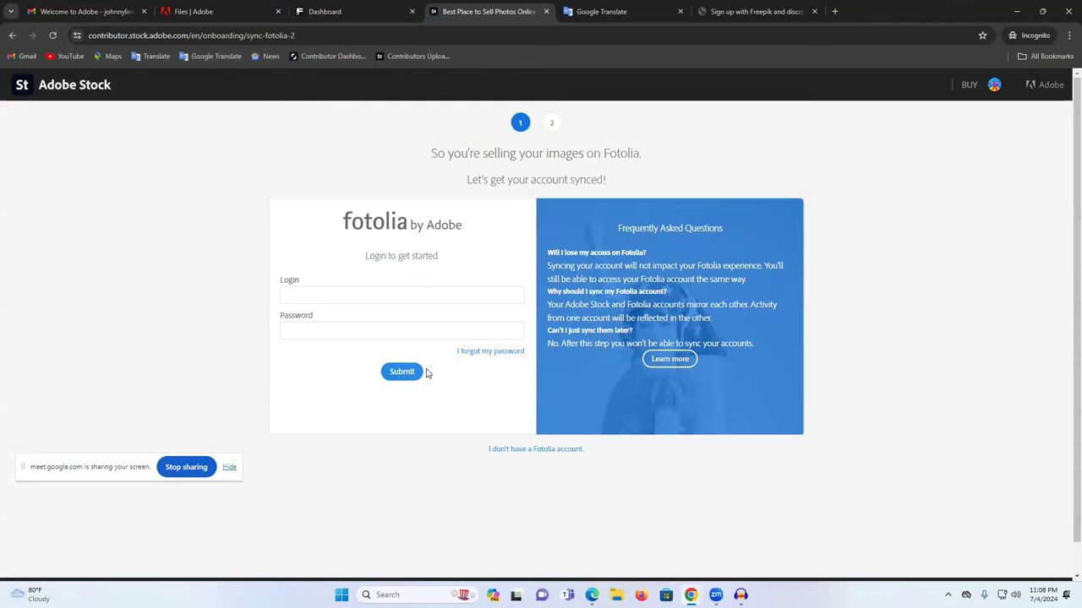
pyautogui.click(992, 85)
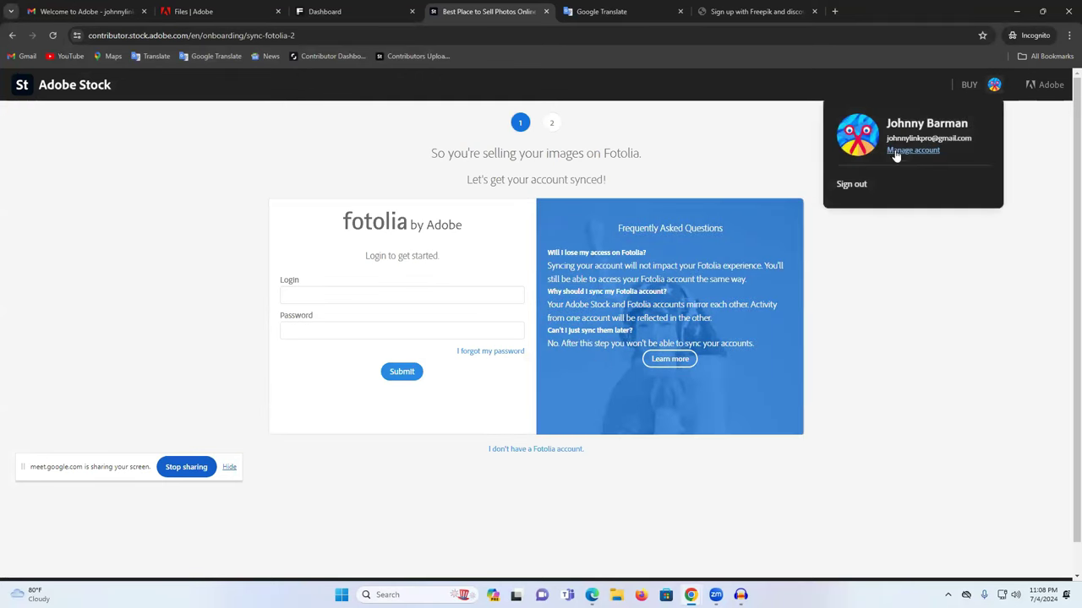
pyautogui.click(906, 154)
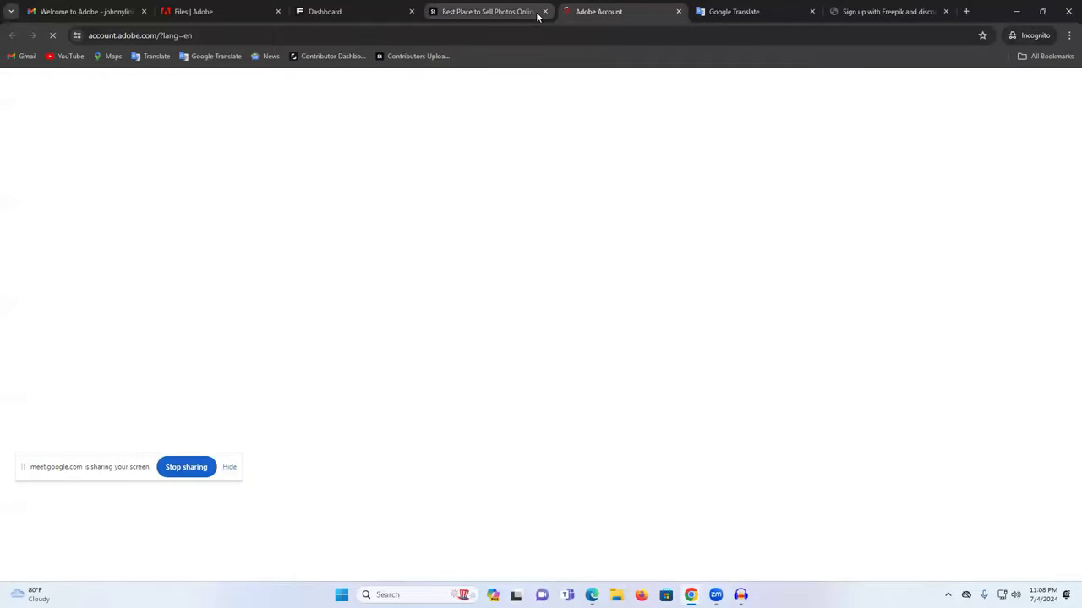
pyautogui.click(542, 12)
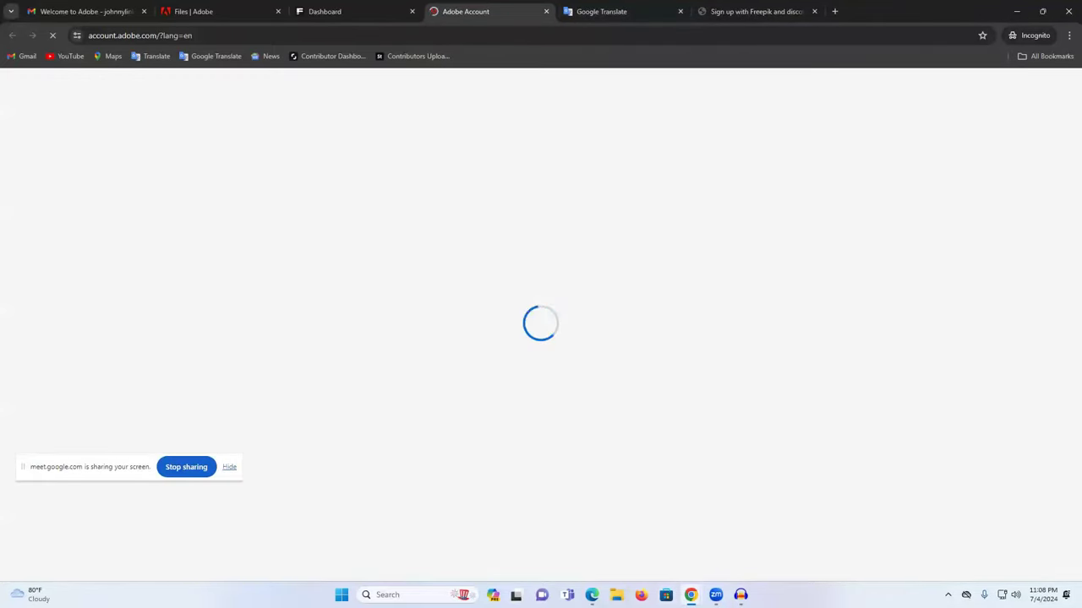
pyautogui.moveTo(690, 595)
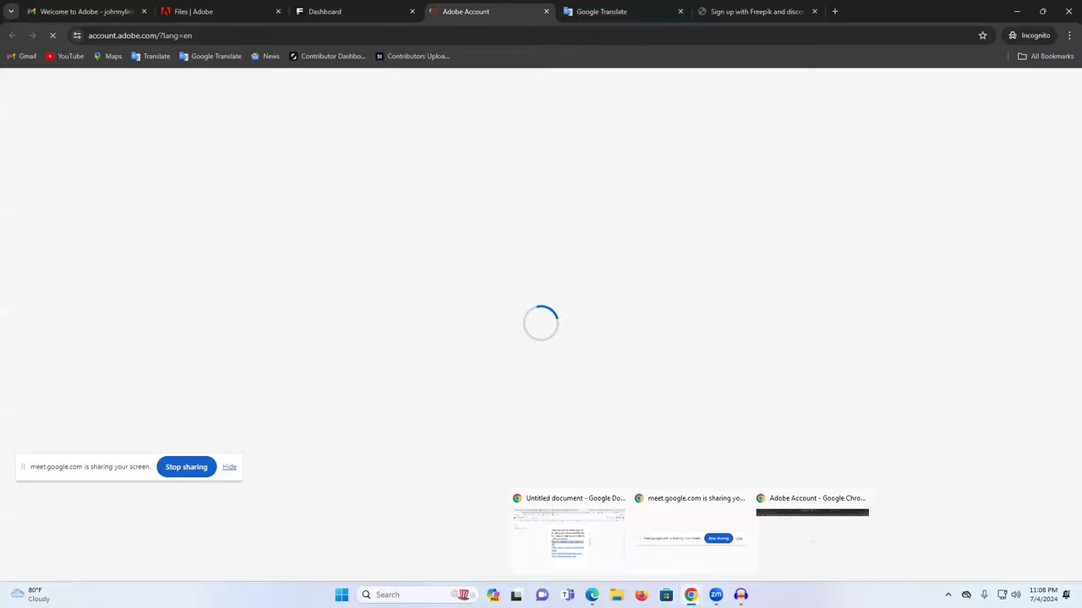
pyautogui.click(604, 507)
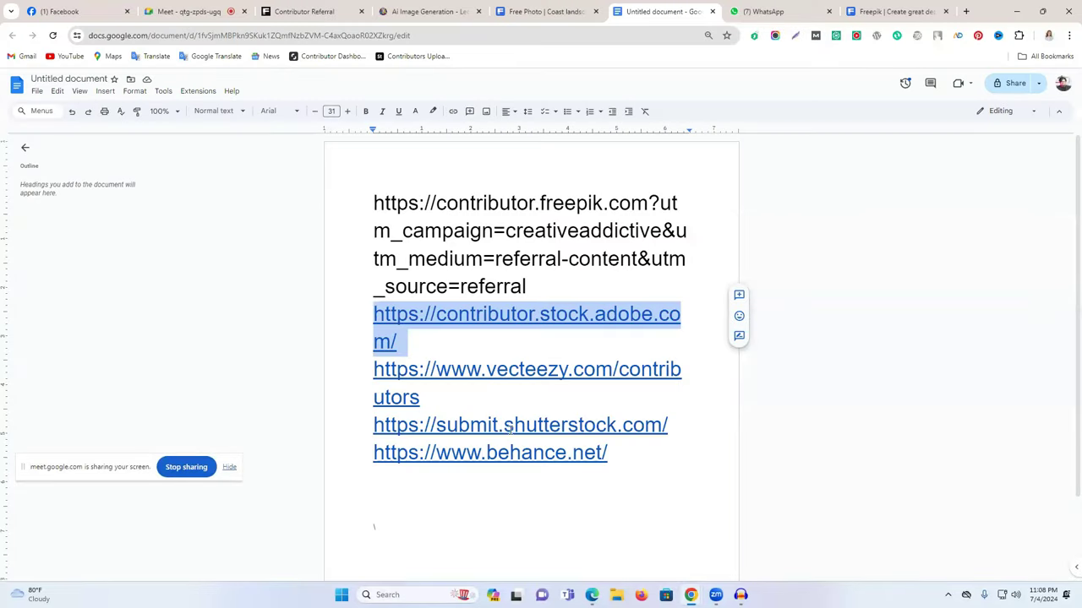
# - Select the Shutterstock link and the word 'shutterstock' in the Google Docs links list
pyautogui.tripleClick(453, 427)
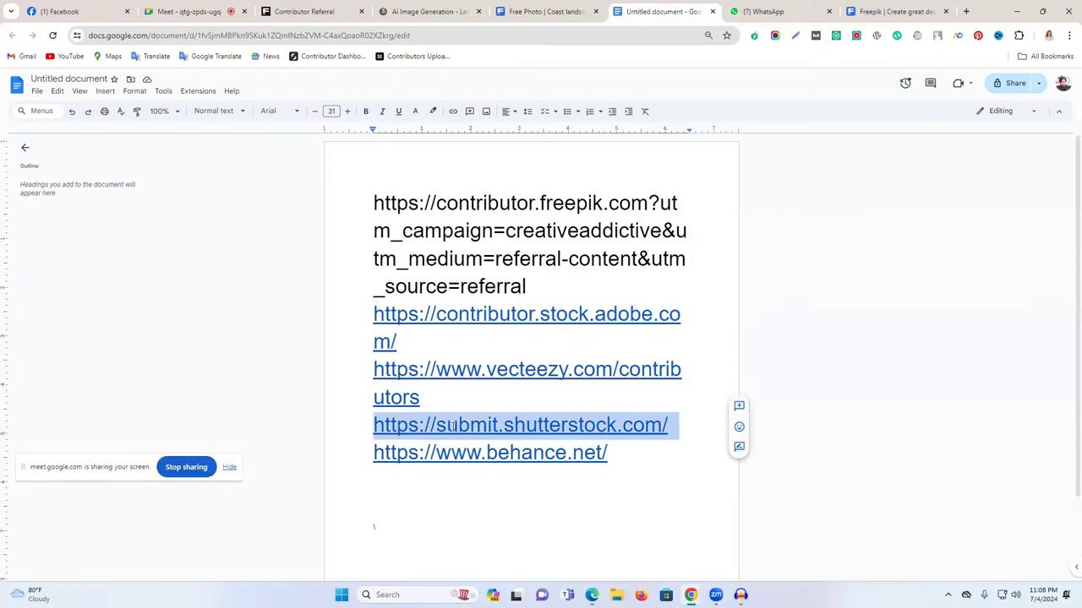
pyautogui.click(542, 426)
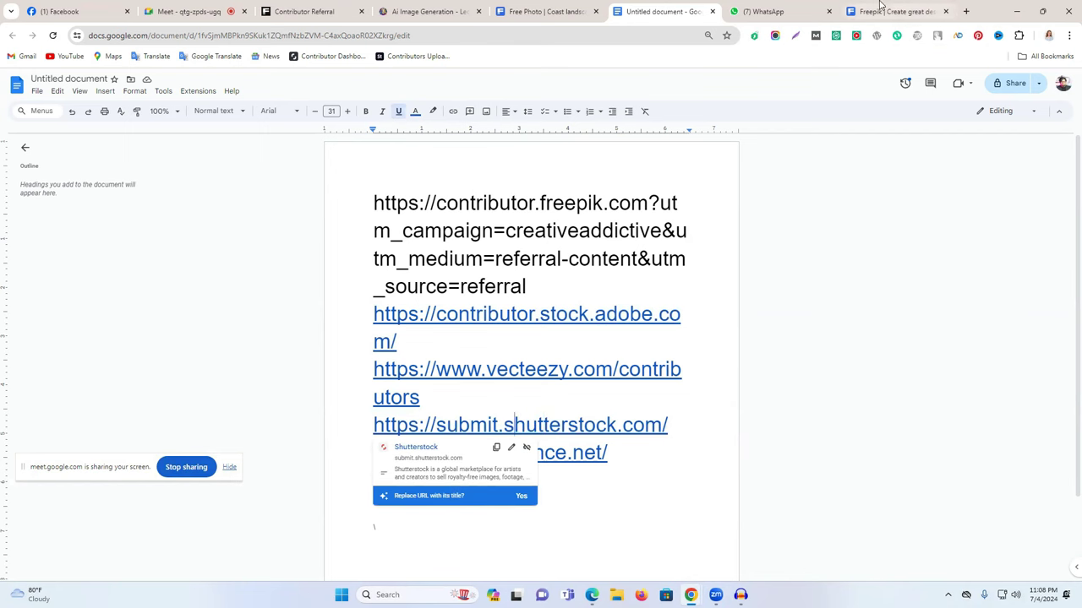
pyautogui.click(966, 11)
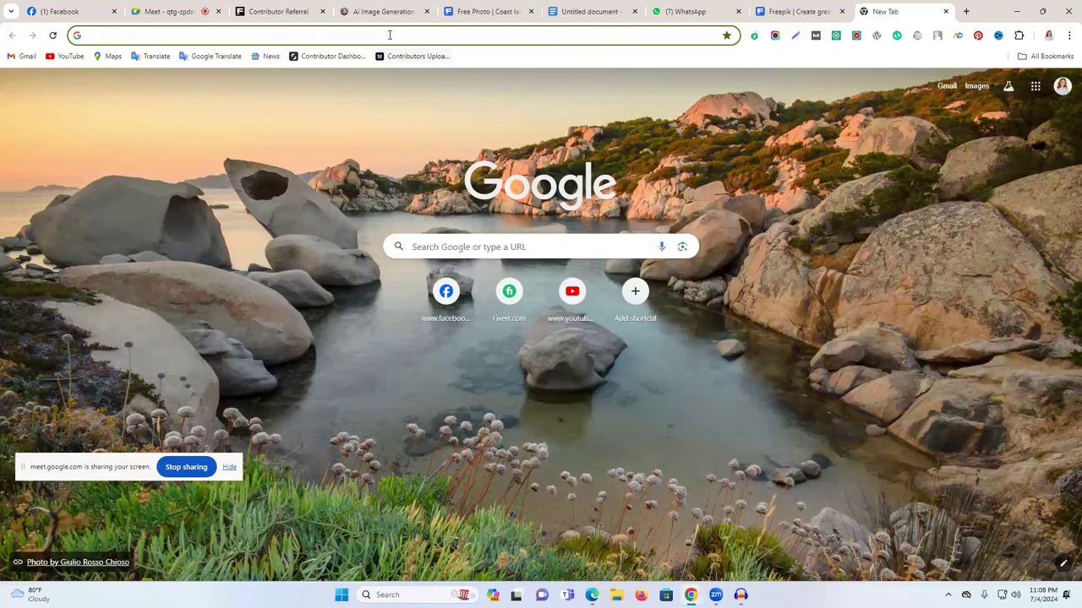
pyautogui.click(390, 34)
pyautogui.click(799, 11)
pyautogui.click(591, 11)
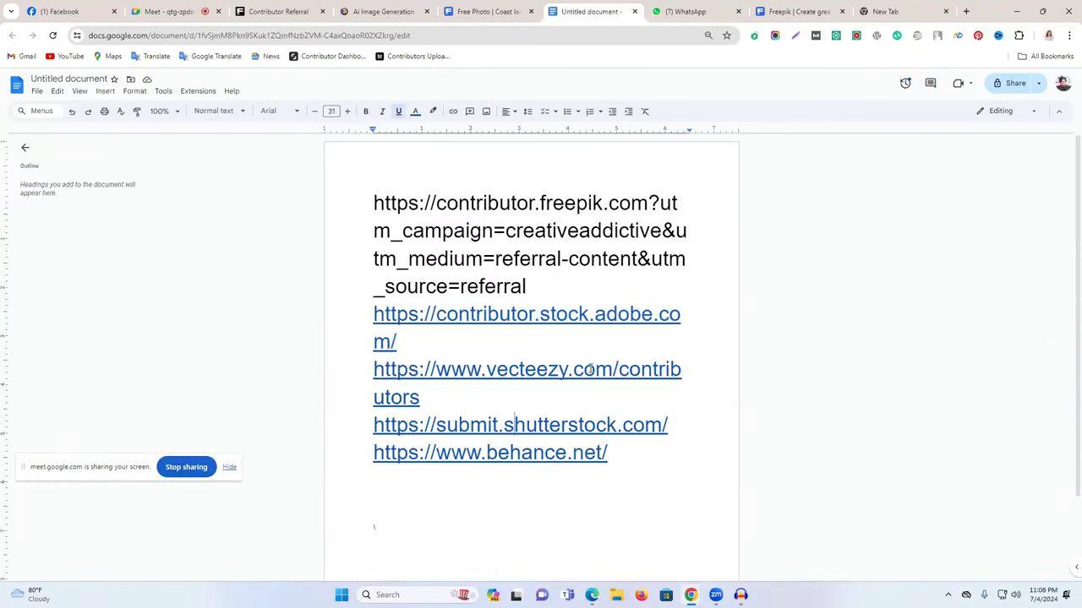
pyautogui.doubleClick(547, 422)
pyautogui.hotkey('ctrl', 'c')
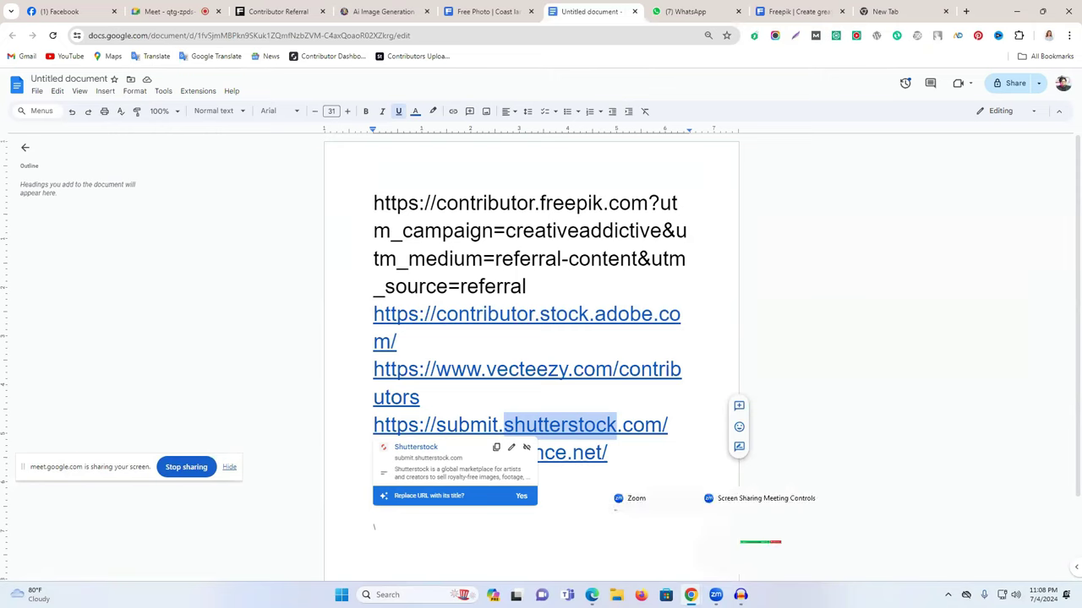
# - Search 'shutterstock contributor' in a new incognito tab, open the site, and close Freepik sign-up
pyautogui.moveTo(691, 595)
pyautogui.click(811, 545)
pyautogui.click(834, 11)
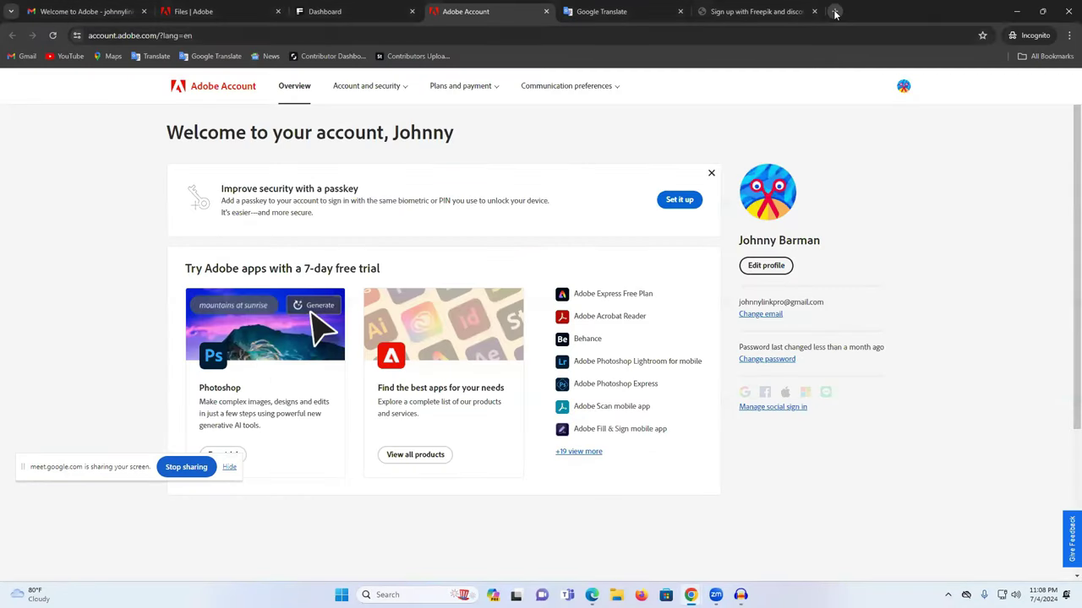
pyautogui.hotkey('ctrl', 'v')
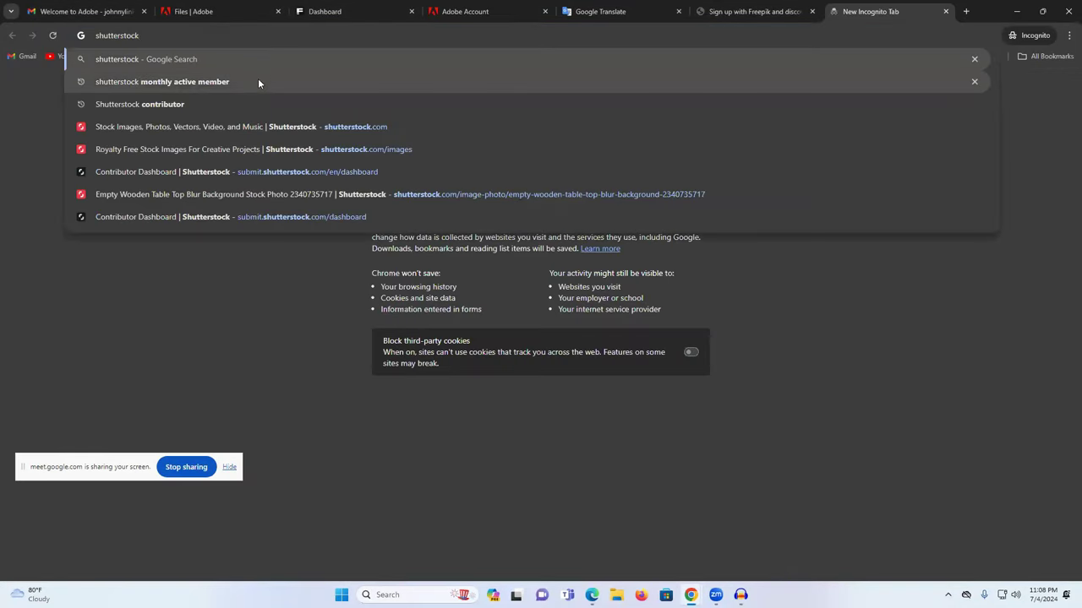
pyautogui.click(235, 104)
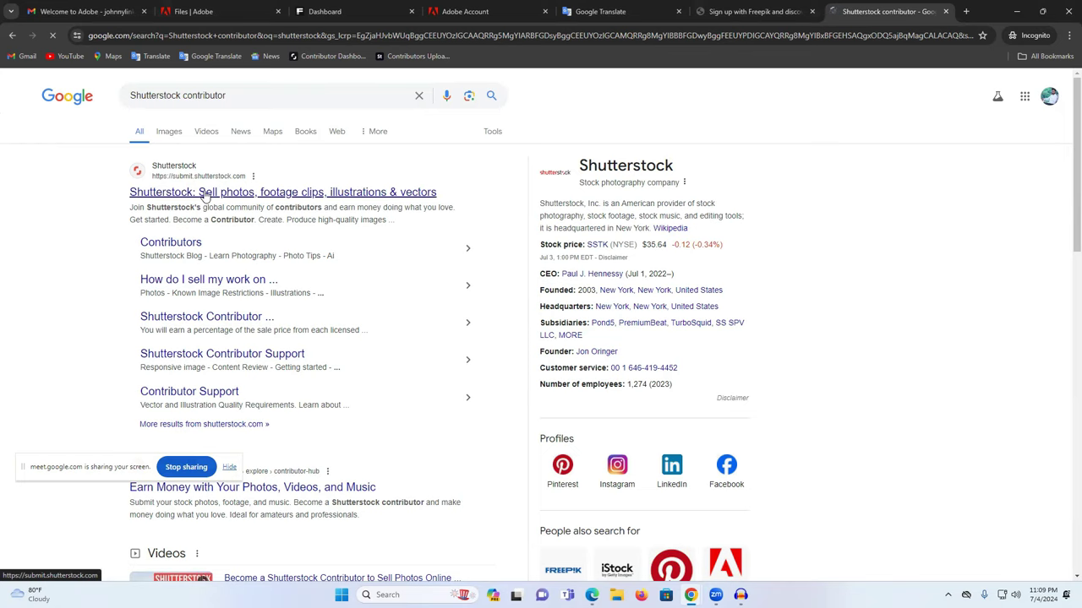
pyautogui.click(722, 7)
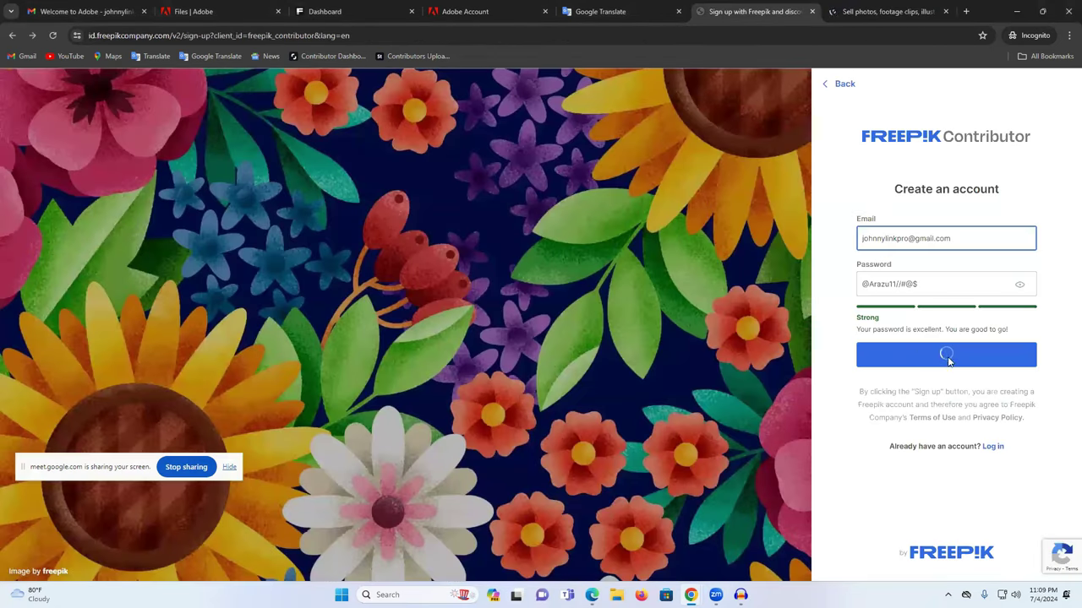
pyautogui.click(811, 11)
# - Return to the Adobe Account overview and open the account profile settings page
pyautogui.click(486, 8)
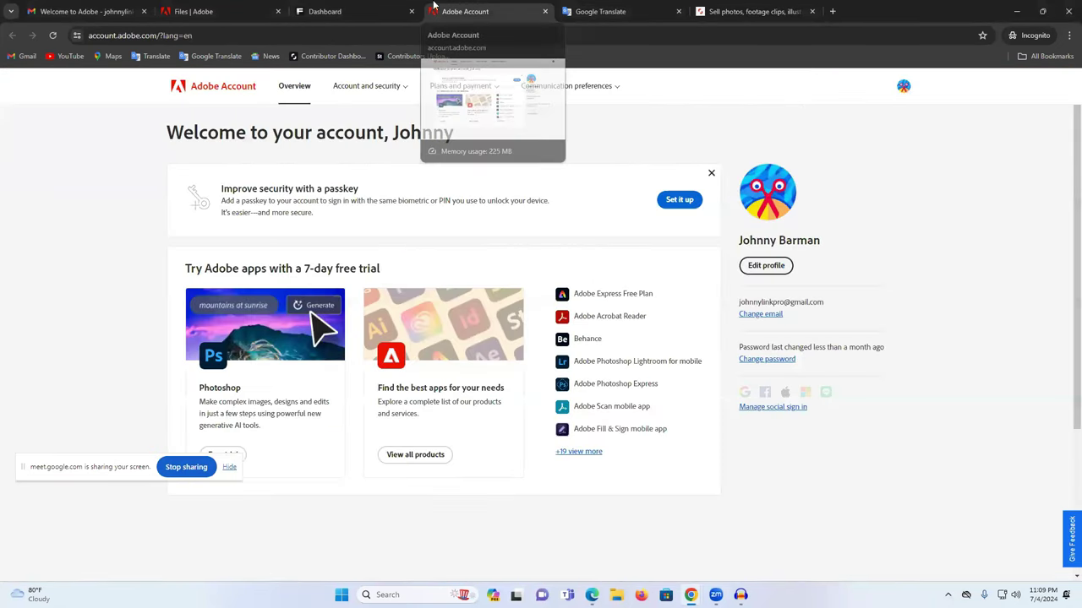
pyautogui.click(387, 6)
pyautogui.click(567, 8)
pyautogui.click(478, 11)
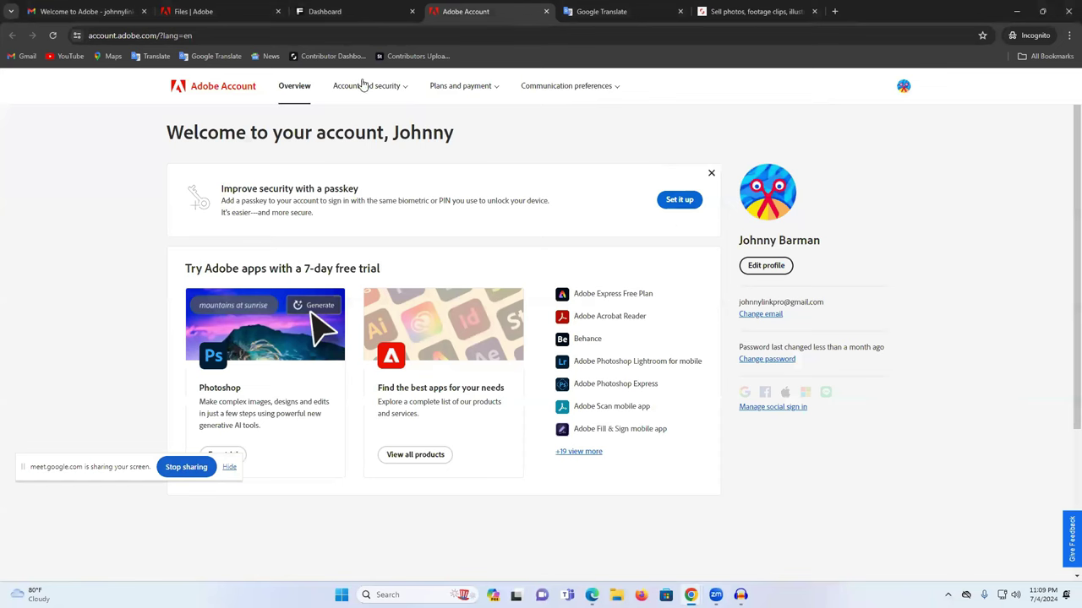
pyautogui.moveTo(364, 86)
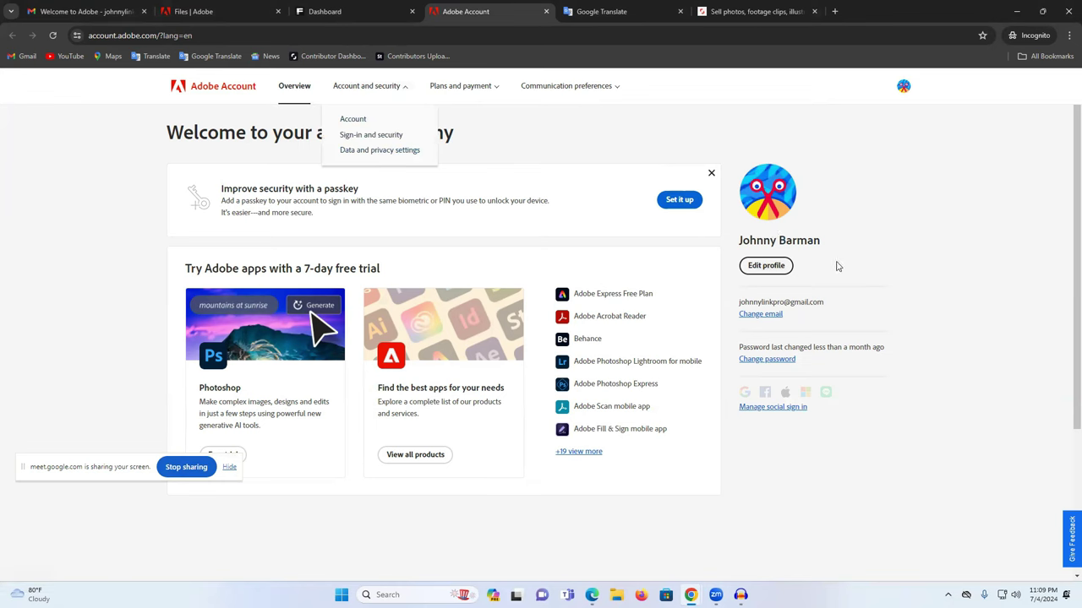
pyautogui.click(767, 269)
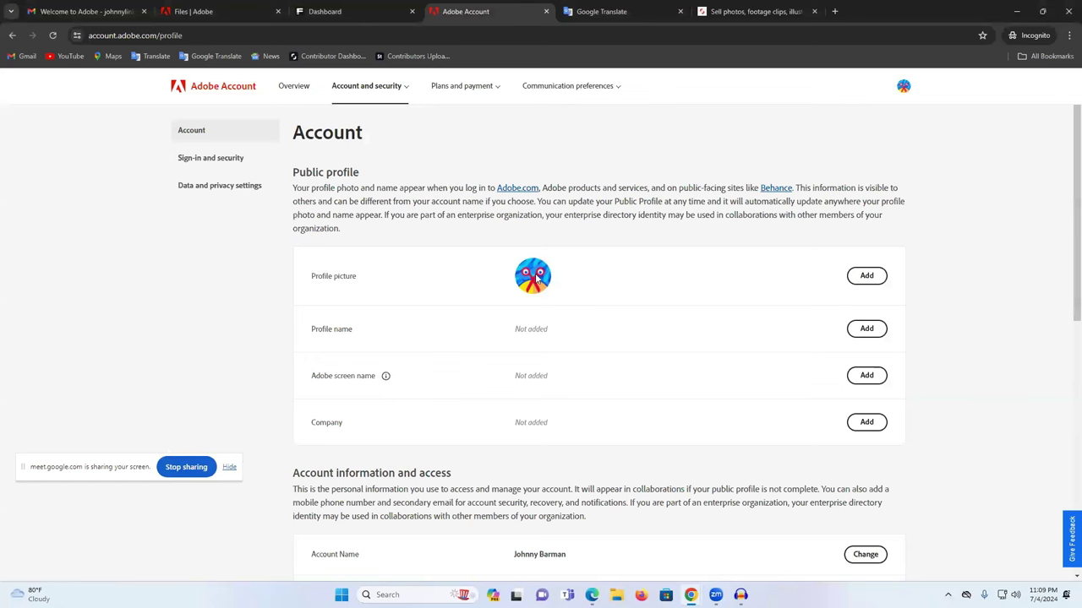
# - Highlight the Profile name row, its label and its 'Not added' value
pyautogui.moveTo(307, 347); pyautogui.dragTo(830, 338)
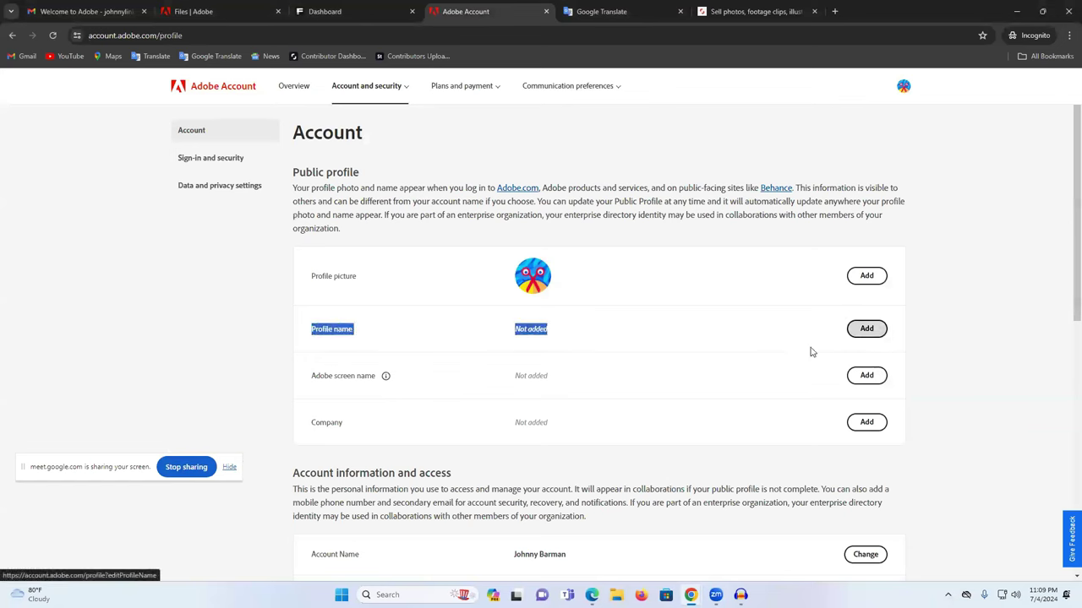
pyautogui.scroll(-1, 496, 364)
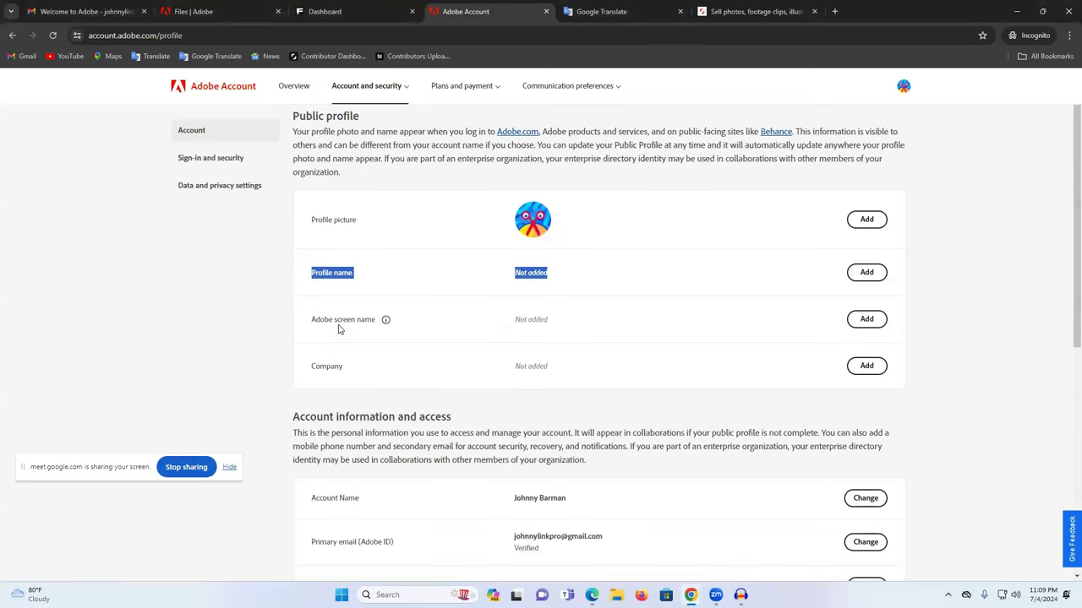
pyautogui.moveTo(385, 320)
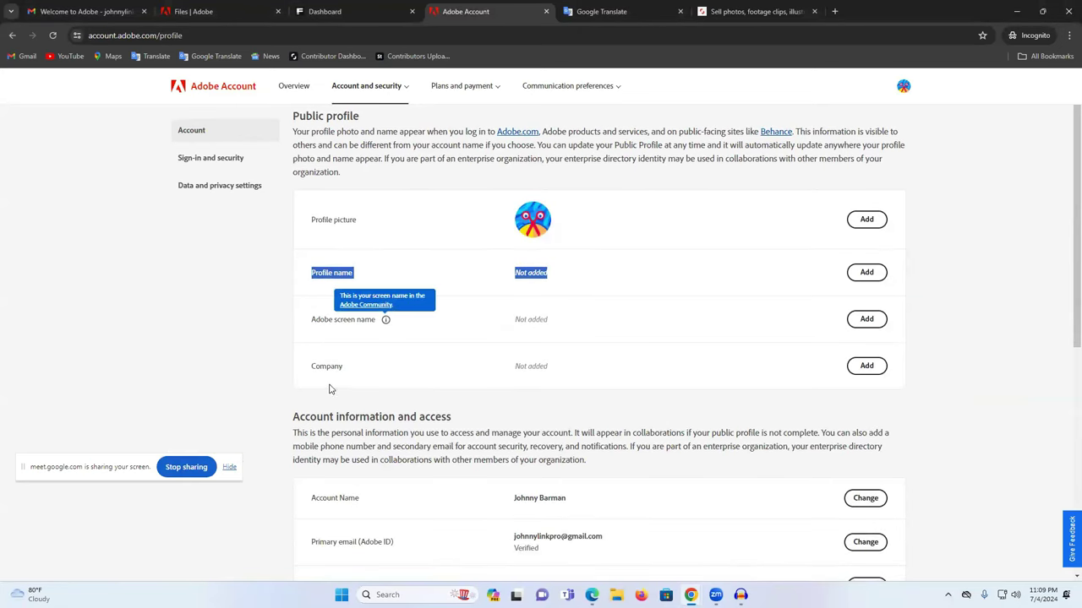
pyautogui.scroll(-3, 412, 381)
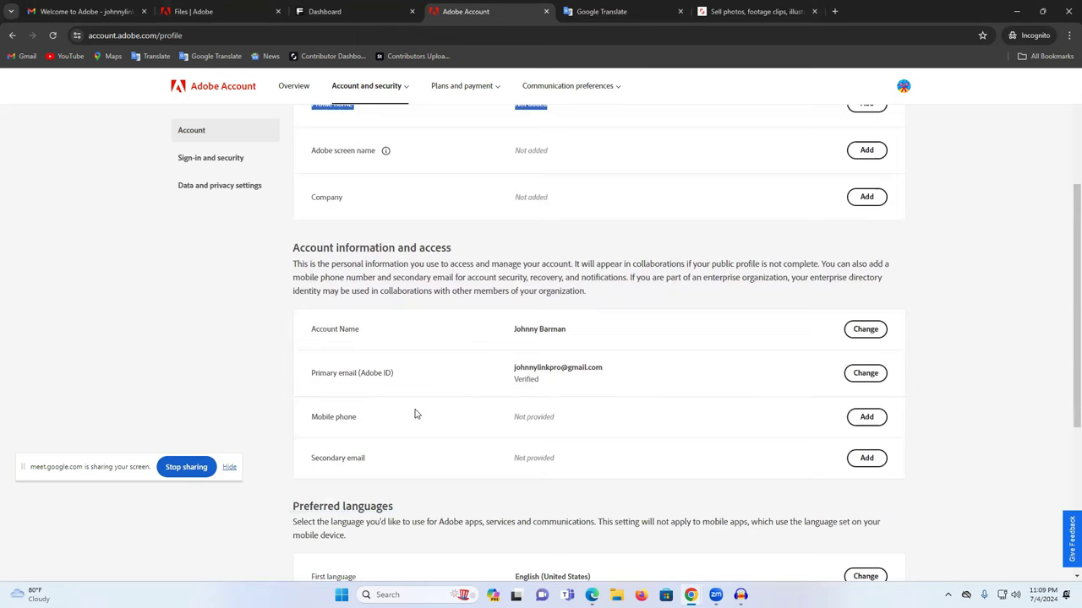
pyautogui.scroll(4, 414, 413)
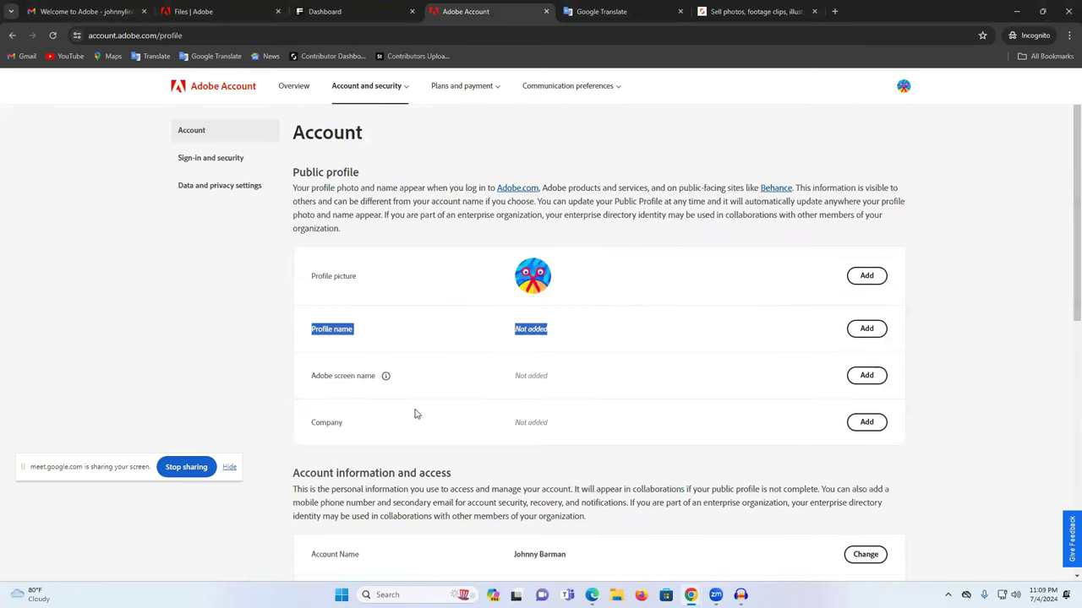
pyautogui.click(612, 333)
pyautogui.tripleClick(512, 341)
pyautogui.tripleClick(542, 329)
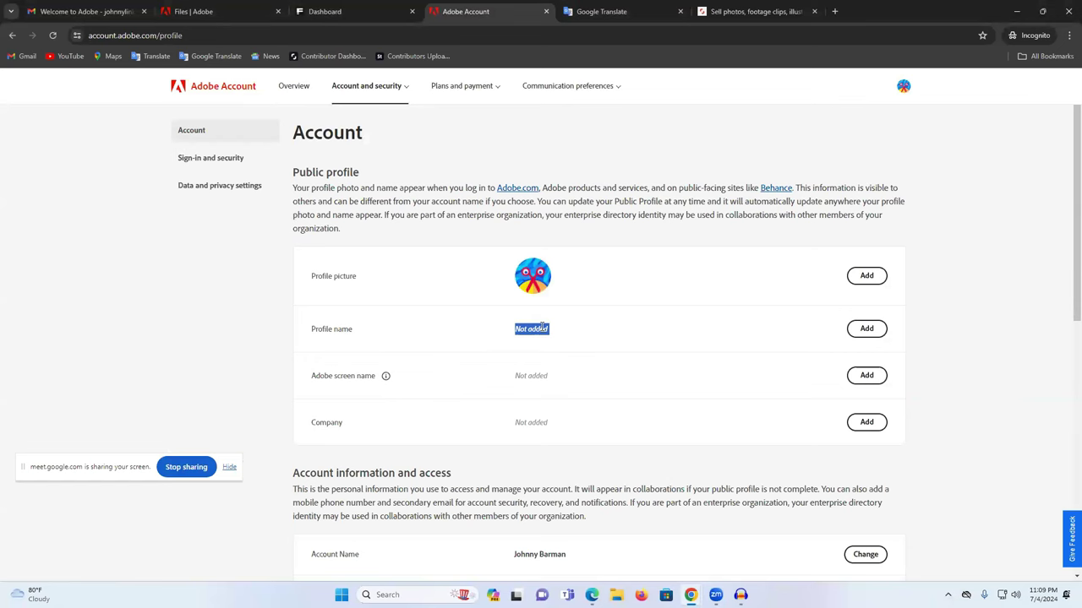
# - Highlight the Adobe screen name label, the primary email and the account name entry
pyautogui.scroll(-1, 530, 361)
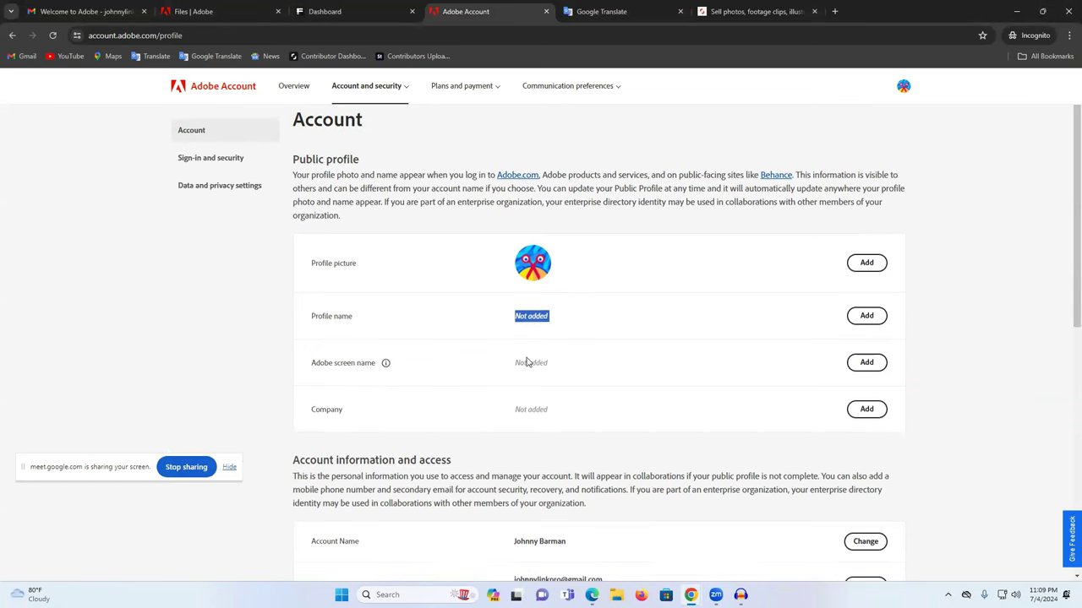
pyautogui.moveTo(313, 321); pyautogui.dragTo(354, 320)
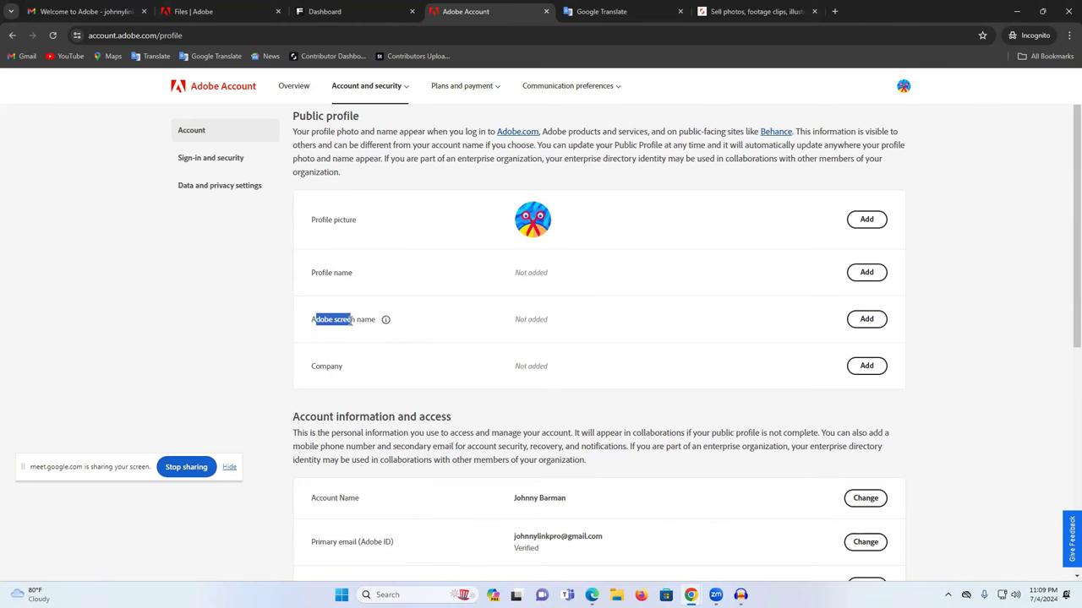
pyautogui.scroll(1, 350, 321)
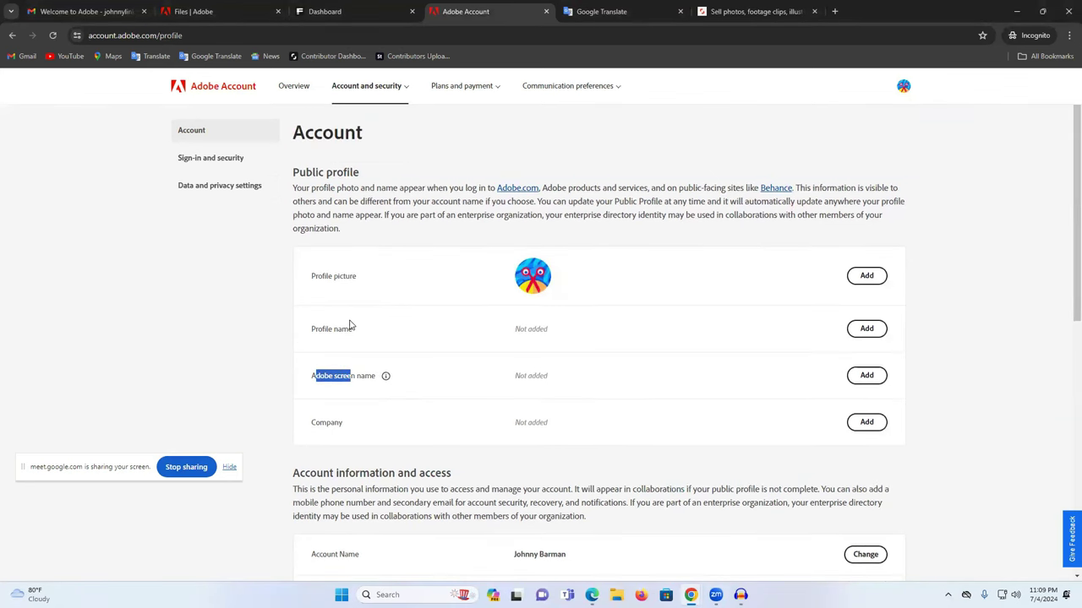
pyautogui.scroll(-3, 352, 328)
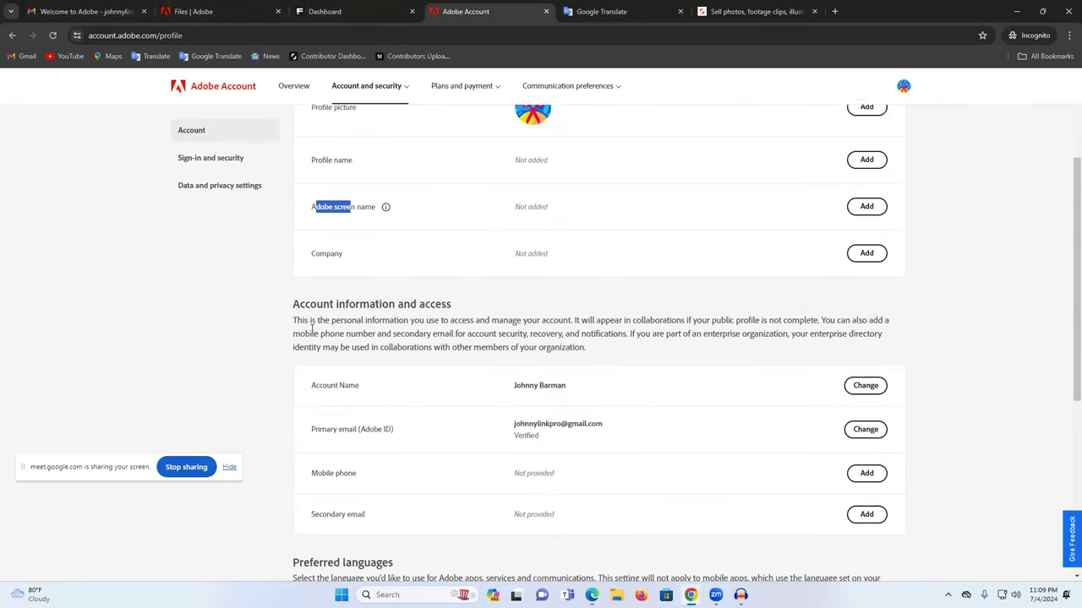
pyautogui.scroll(-2, 326, 348)
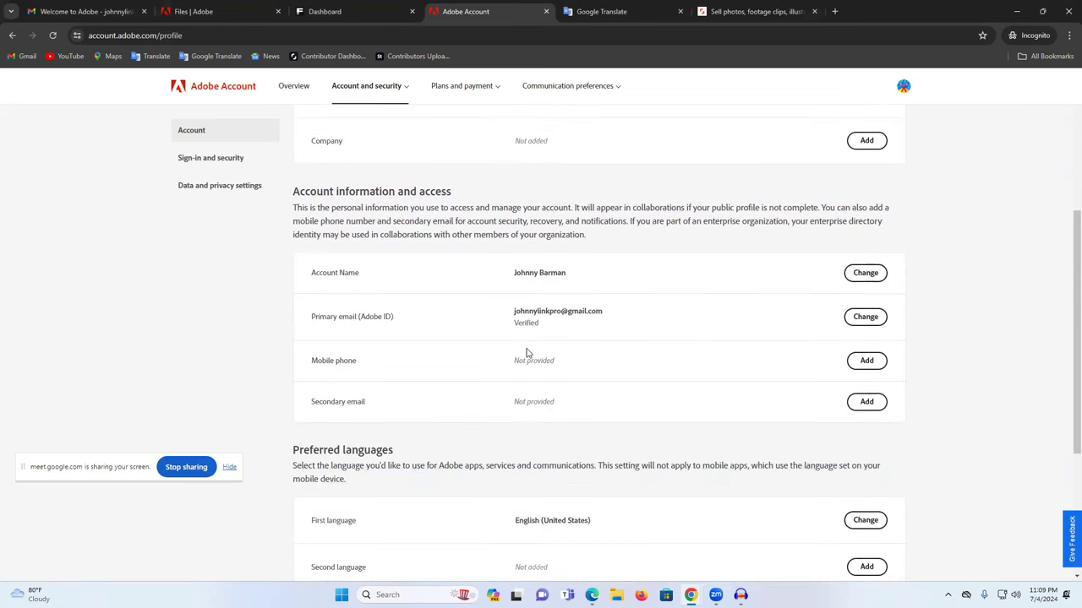
pyautogui.moveTo(336, 318); pyautogui.dragTo(898, 321)
pyautogui.moveTo(531, 324); pyautogui.dragTo(484, 327)
pyautogui.moveTo(315, 274); pyautogui.dragTo(564, 275)
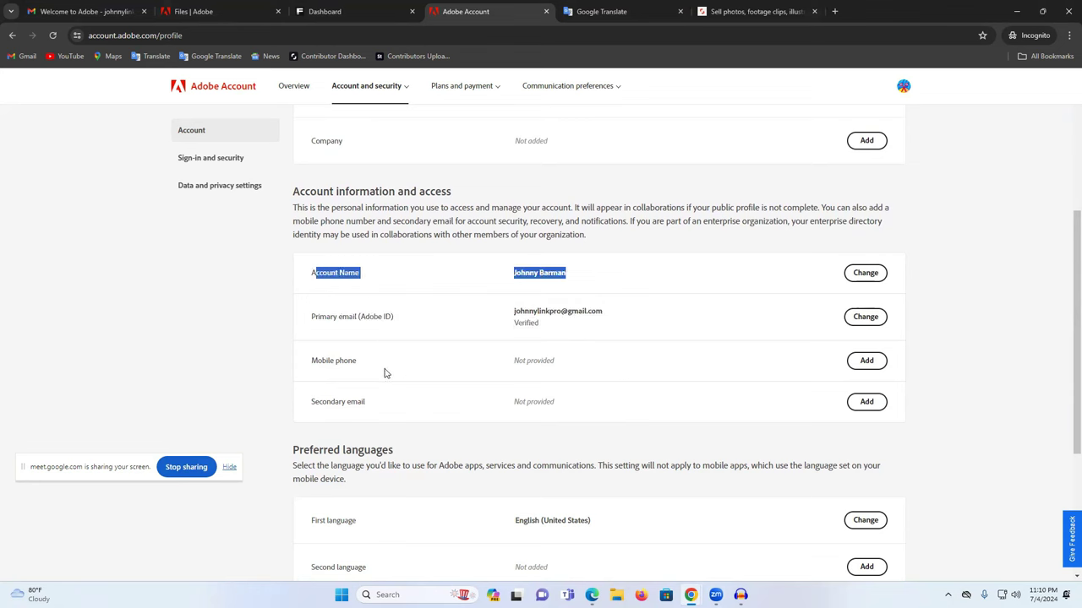
# - Switch to the Shutterstock 'Sell photos' contributor page
pyautogui.scroll(-2, 492, 365)
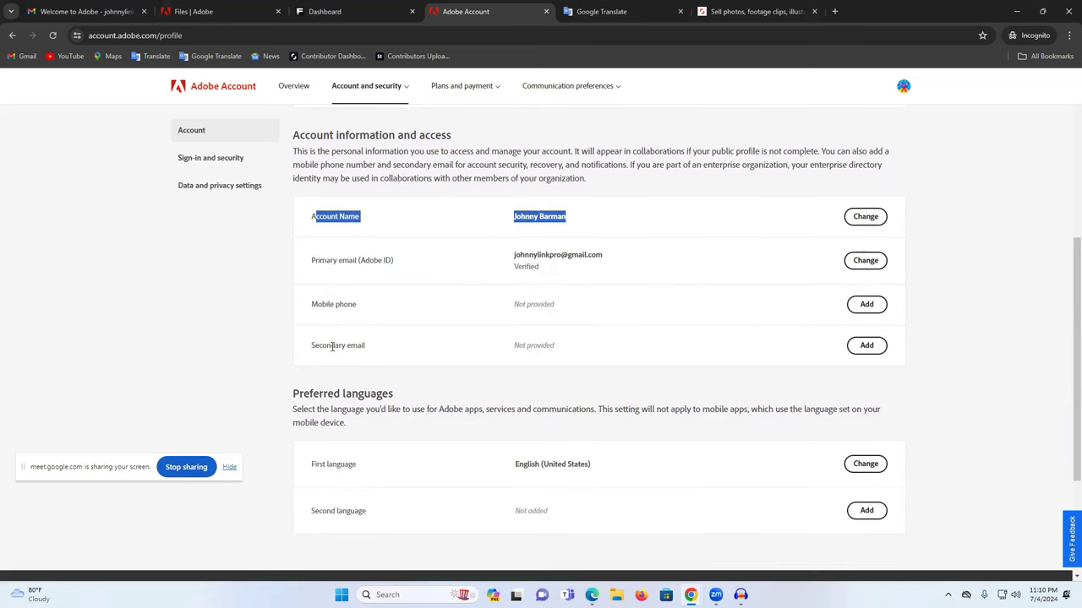
pyautogui.scroll(-4, 509, 355)
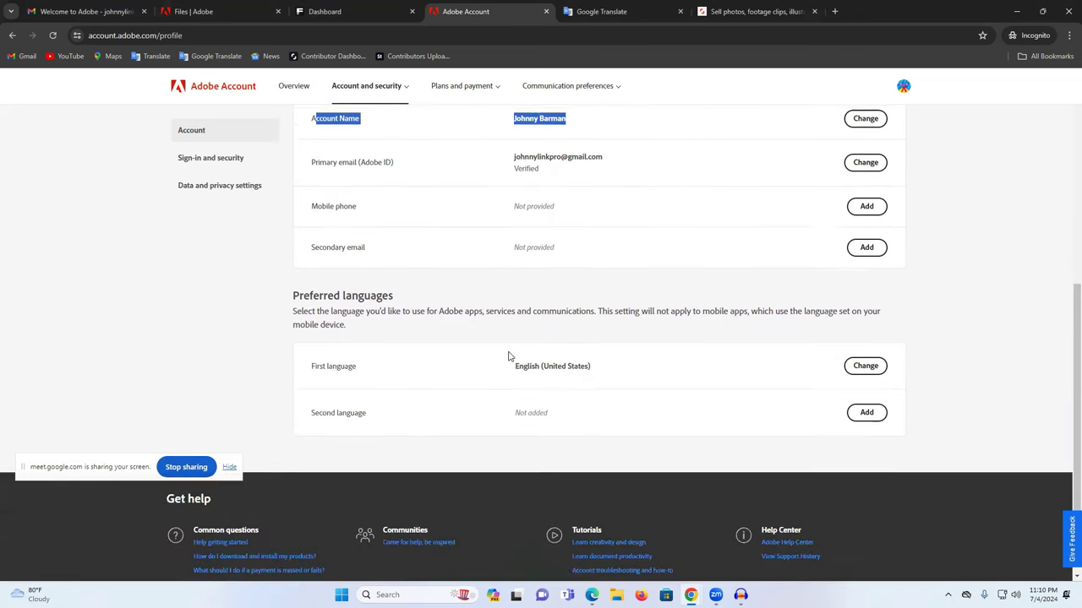
pyautogui.scroll(5, 694, 372)
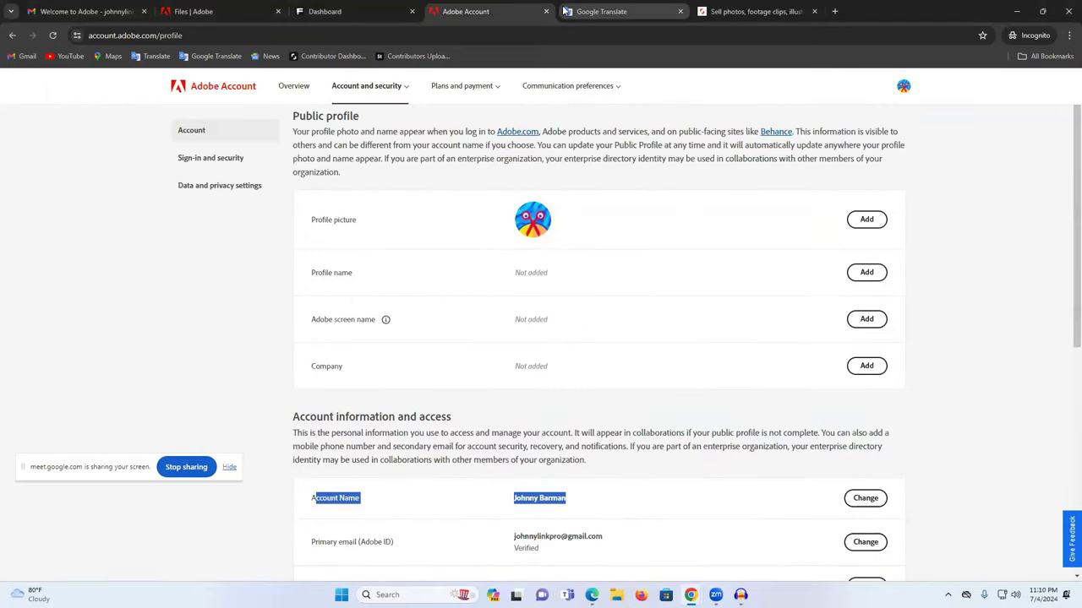
pyautogui.click(738, 9)
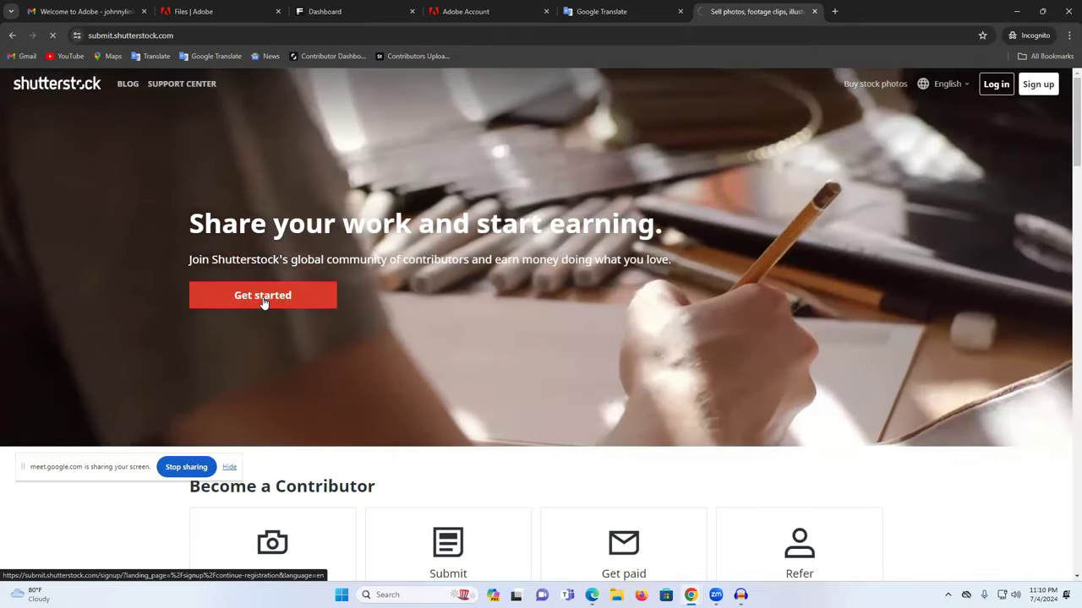
# - Start the Shutterstock contributor signup and enter the full name
pyautogui.click(263, 298)
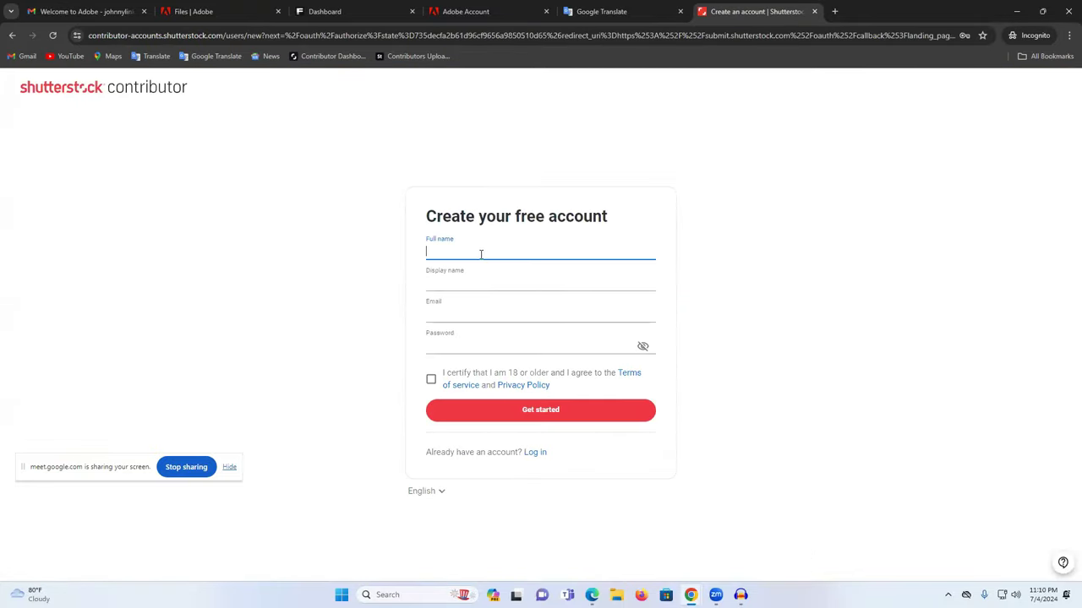
pyautogui.click(479, 254)
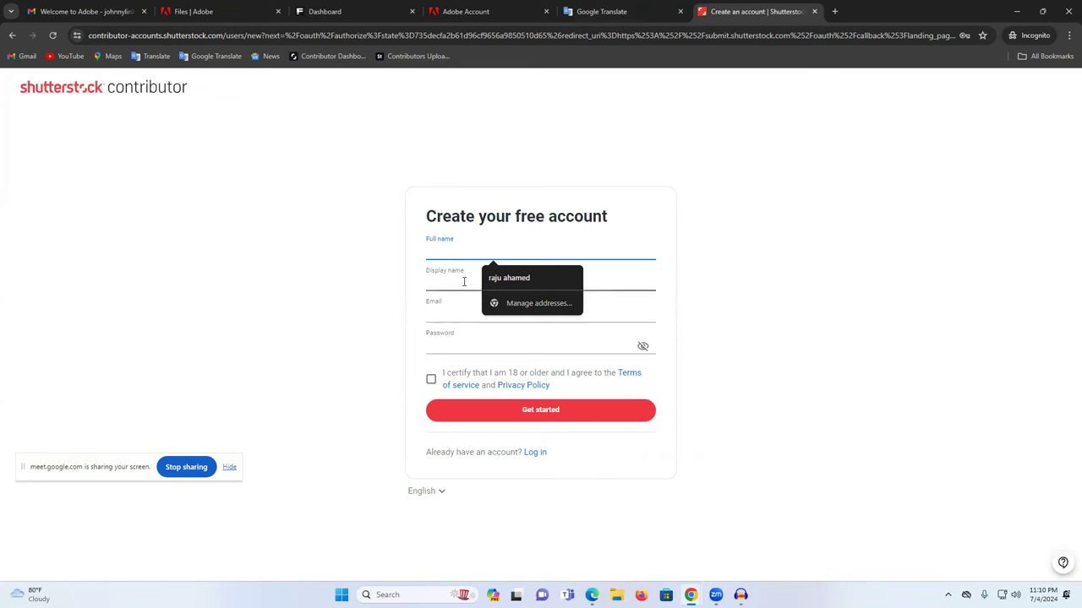
pyautogui.click(452, 234)
pyautogui.click(457, 250)
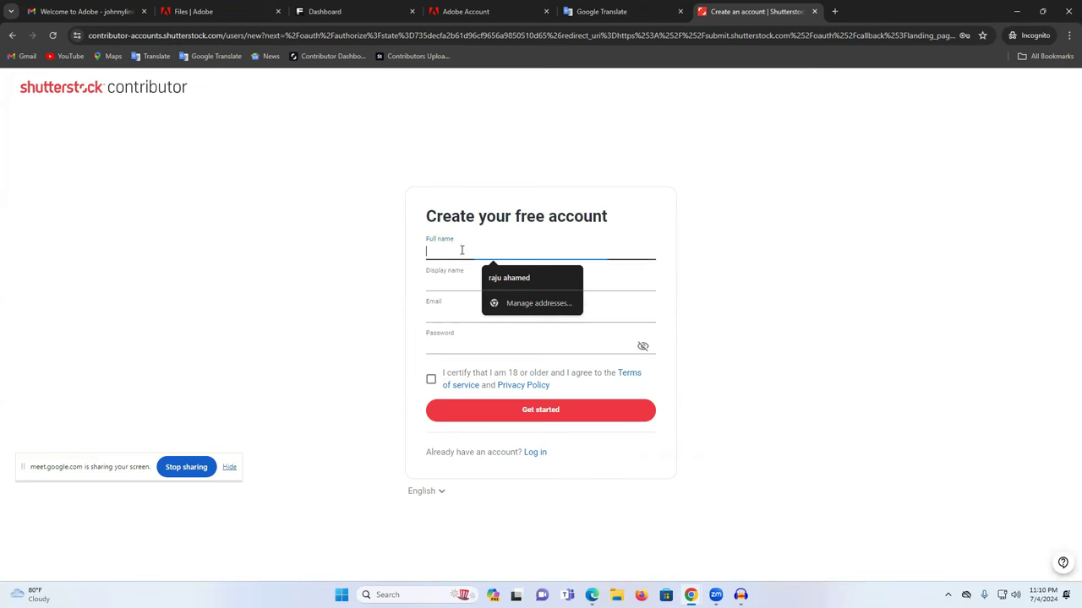
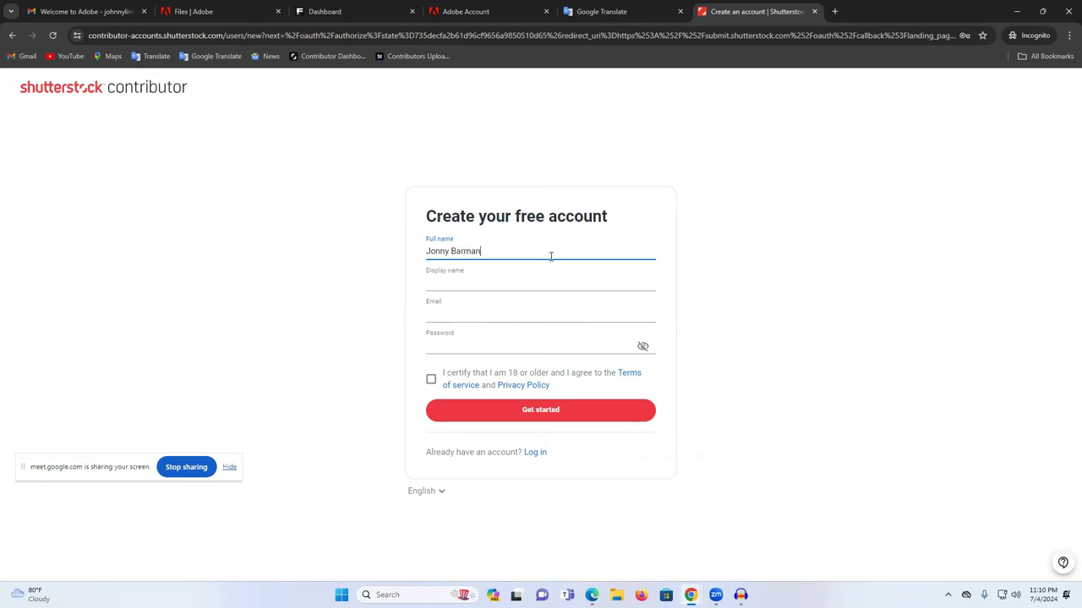
pyautogui.click(455, 283)
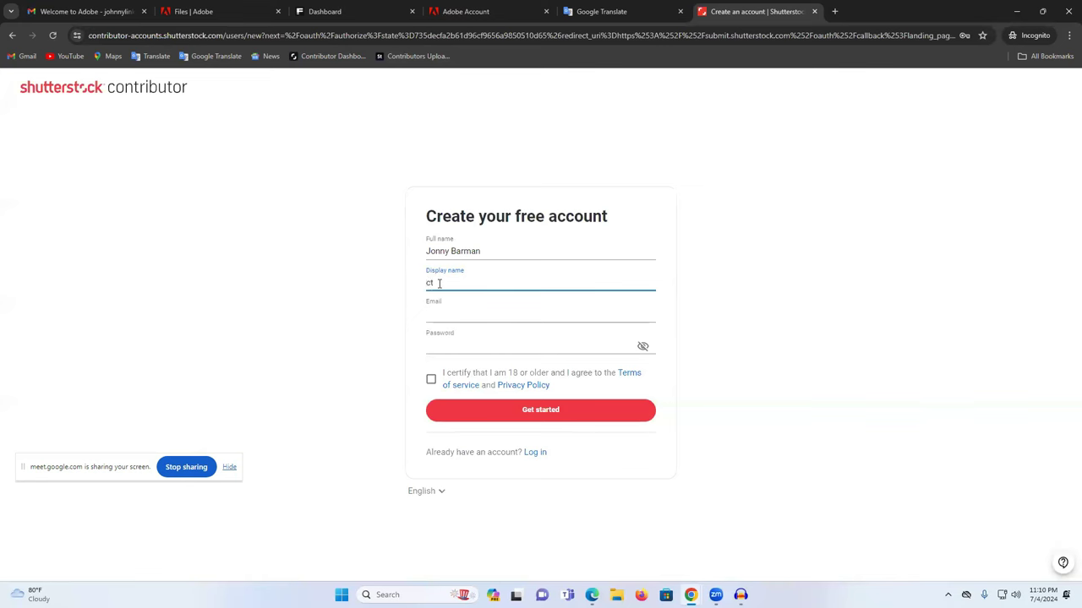
# - Copy the first name from the full name into the Display name field
pyautogui.click(436, 251)
pyautogui.doubleClick(436, 251)
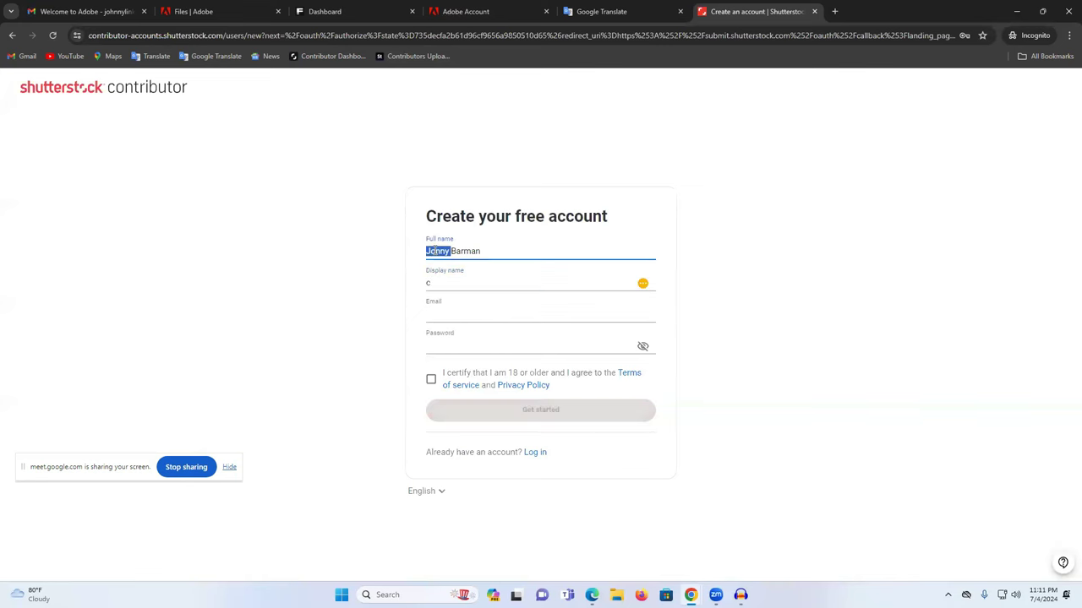
pyautogui.hotkey('ctrl', 'c')
pyautogui.click(440, 281)
pyautogui.press('BackSpace')
pyautogui.hotkey('ctrl', 'v')
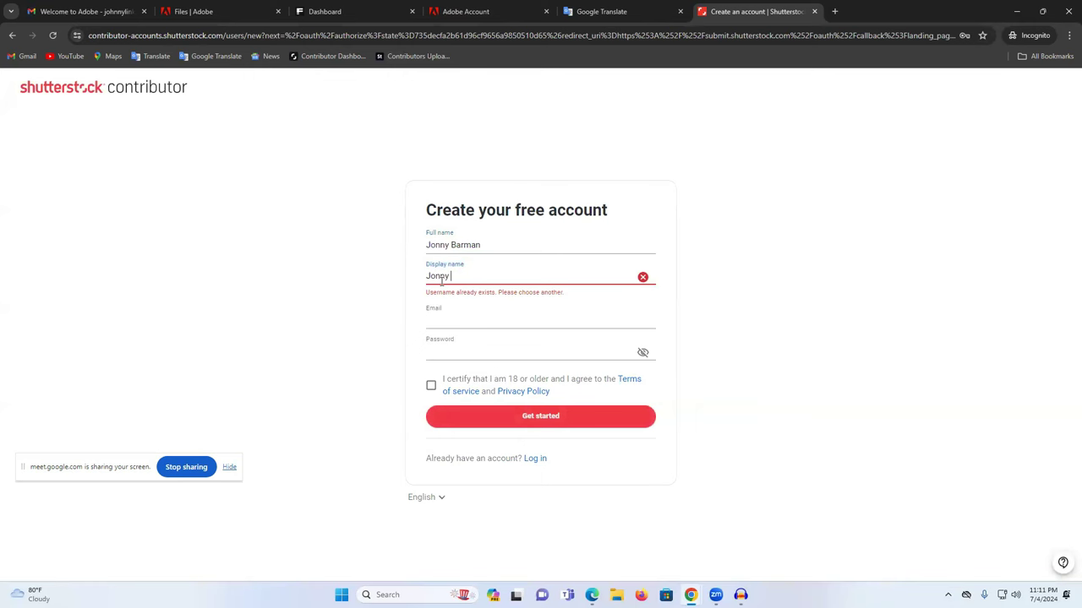
pyautogui.click(453, 316)
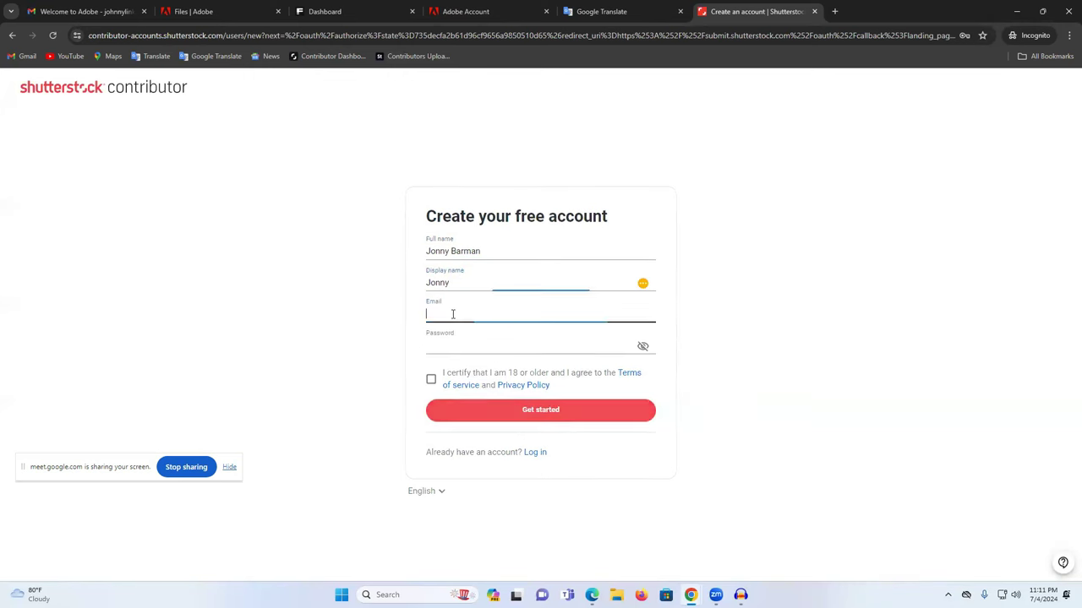
# - Copy the signed-in Gmail address into the signup form's email field
pyautogui.click(141, 7)
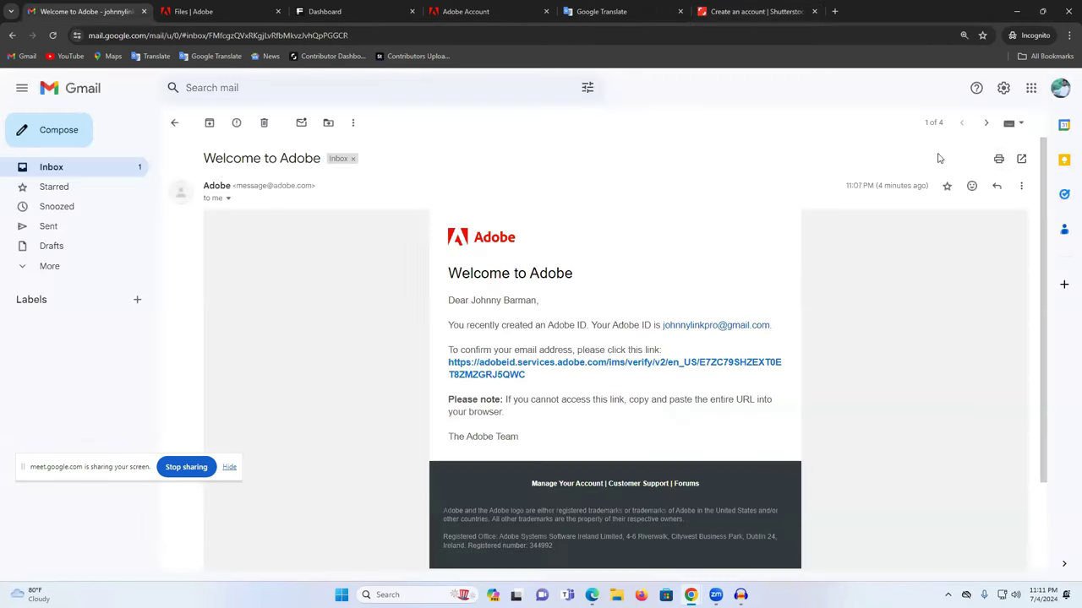
pyautogui.click(1059, 88)
pyautogui.tripleClick(937, 126)
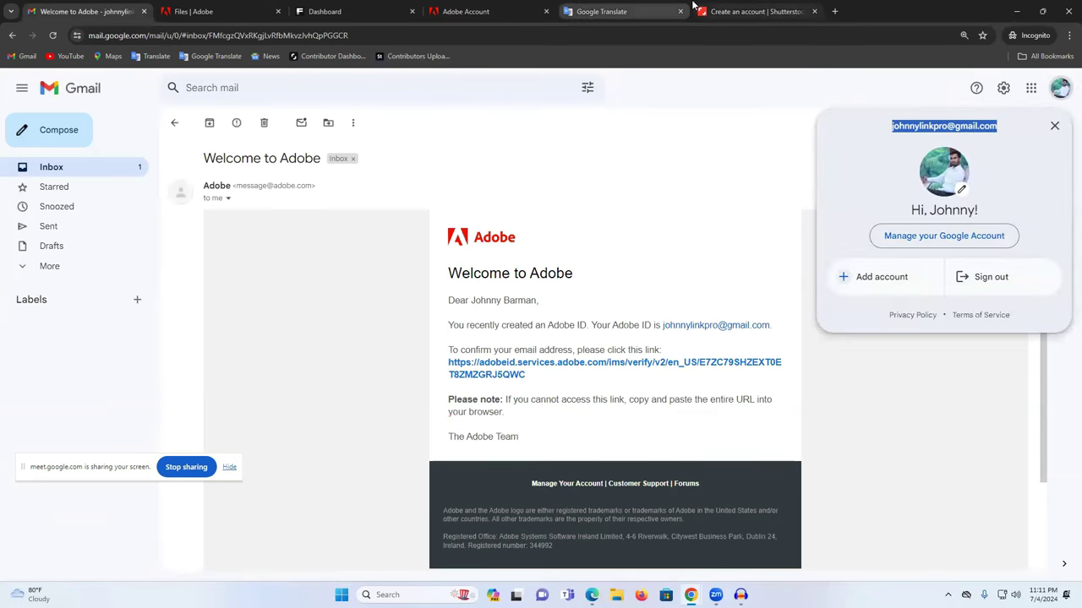
pyautogui.click(716, 7)
pyautogui.hotkey('ctrl', 'v')
# - Revise the display name, paste the prepared password, accept the terms, and submit
pyautogui.click(464, 276)
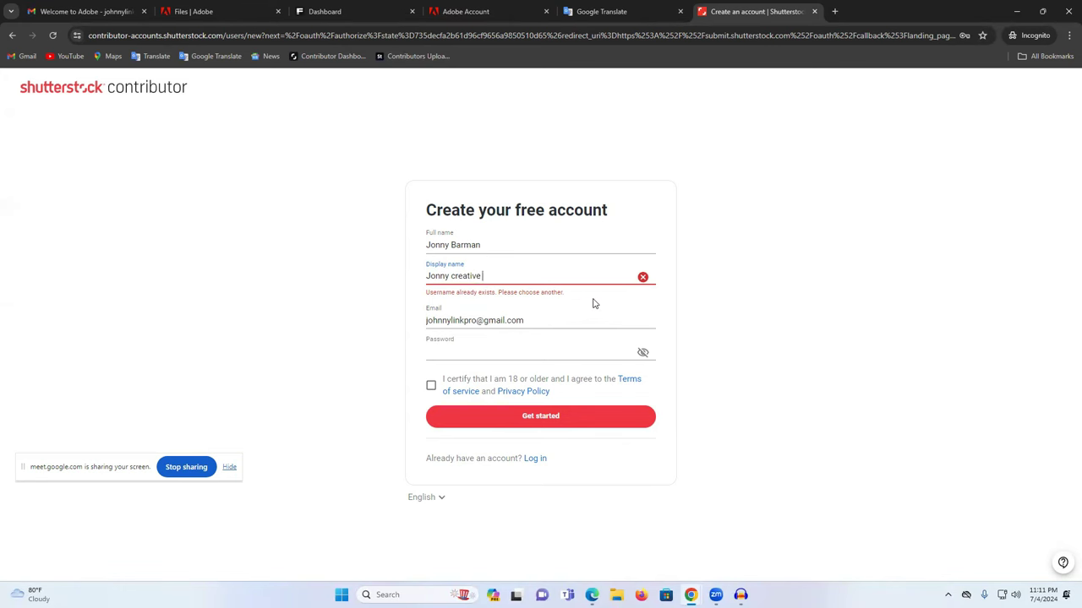
pyautogui.click(426, 348)
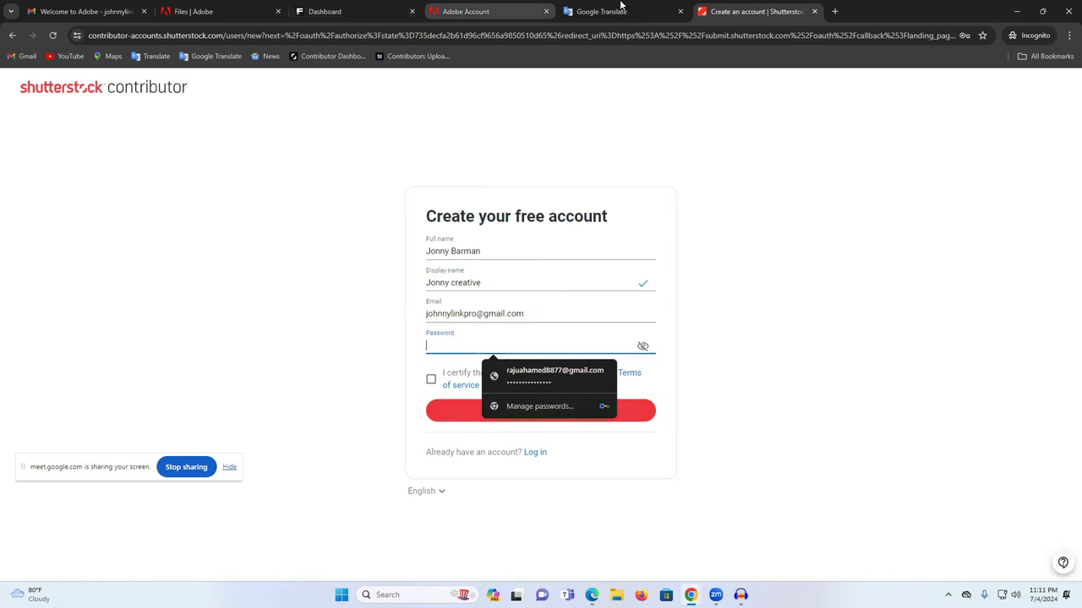
pyautogui.click(620, 6)
pyautogui.hotkey('ctrl', 'a')
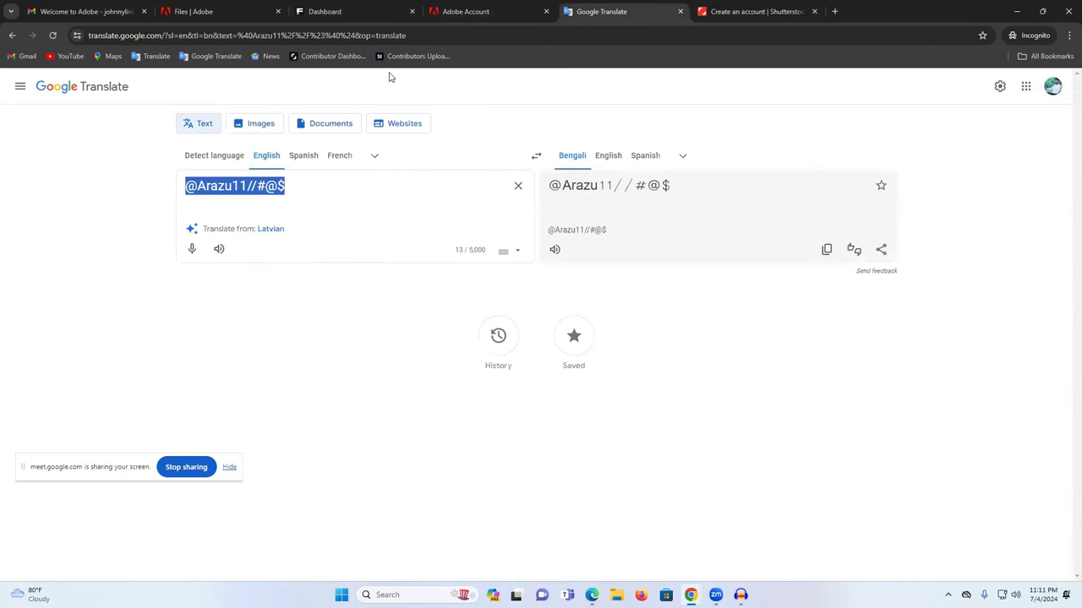
pyautogui.click(706, 7)
pyautogui.hotkey('ctrl', 'v')
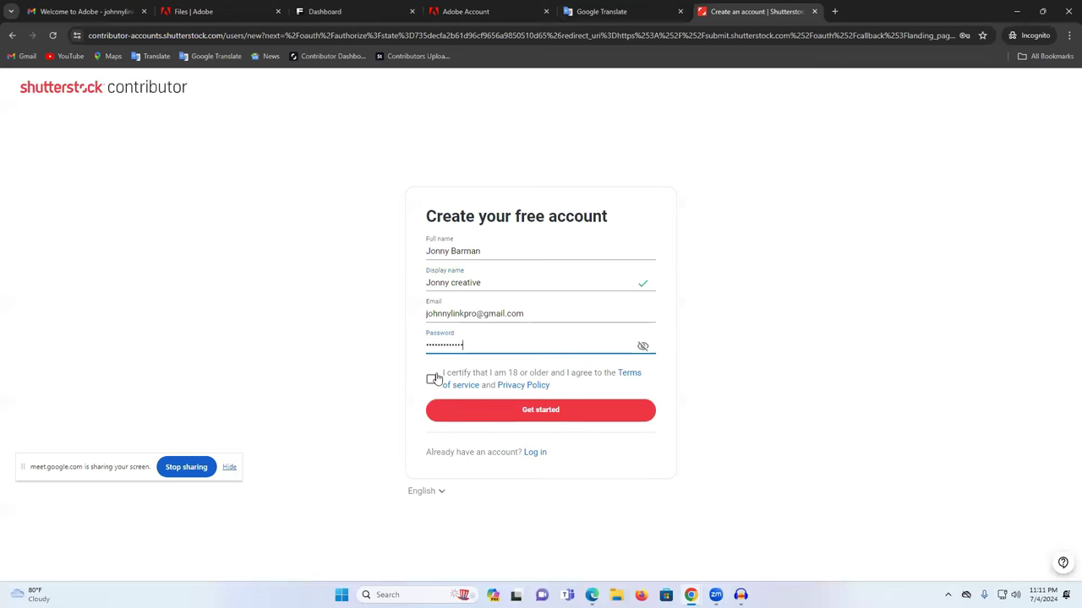
pyautogui.click(430, 382)
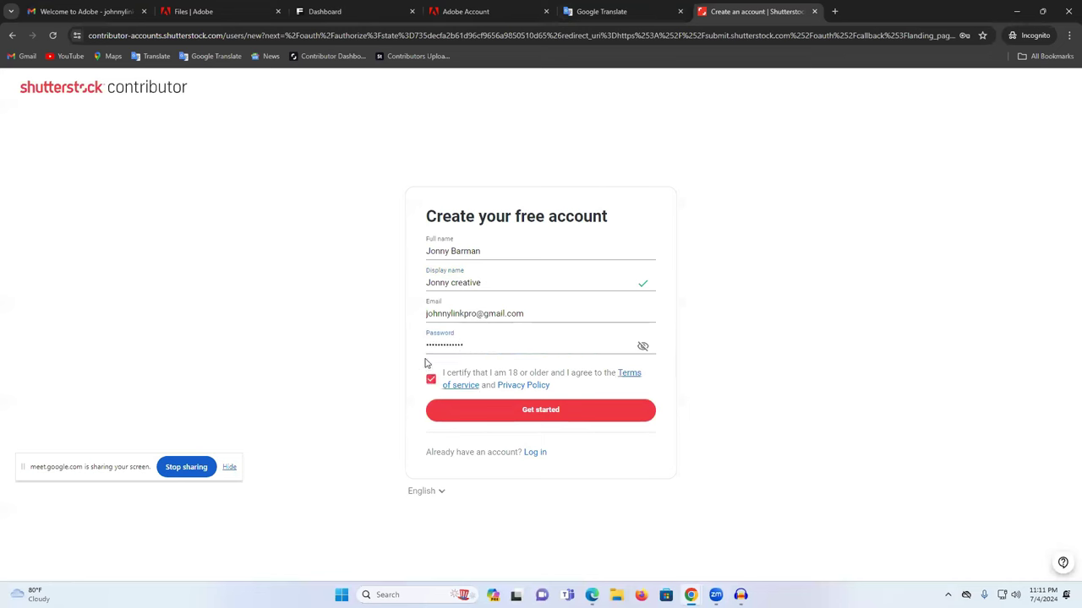
pyautogui.click(540, 414)
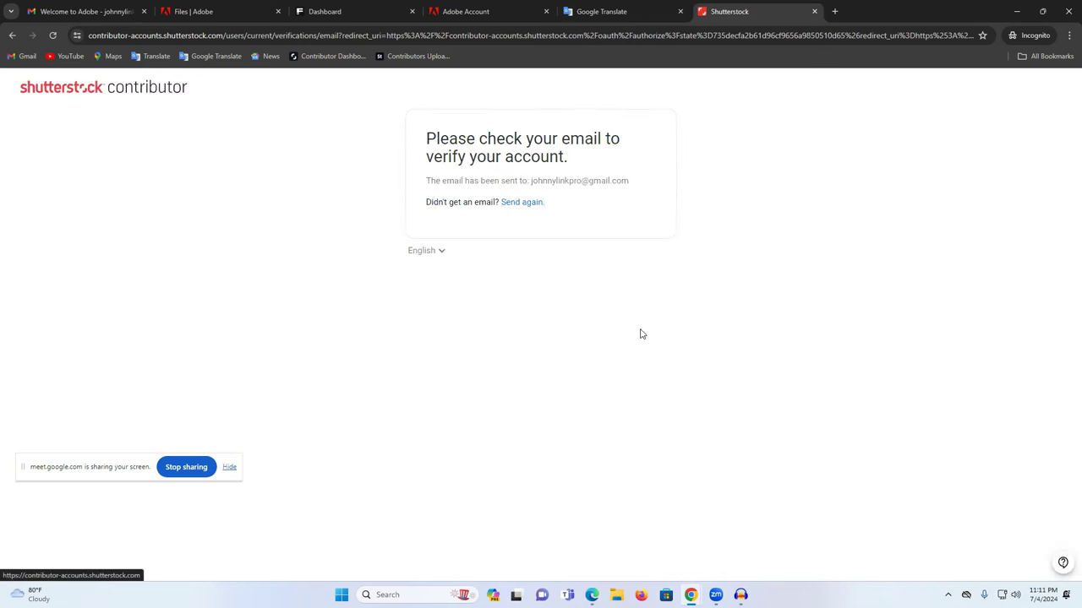
# - Verify the account via the link in the Shutterstock verification email
pyautogui.click(125, 5)
pyautogui.click(175, 123)
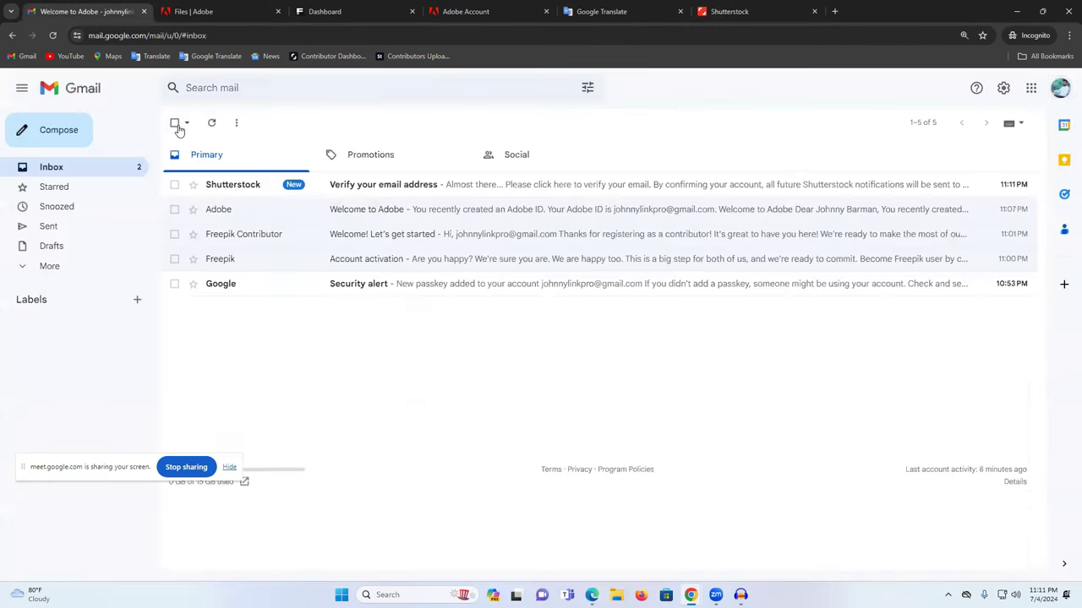
pyautogui.click(393, 188)
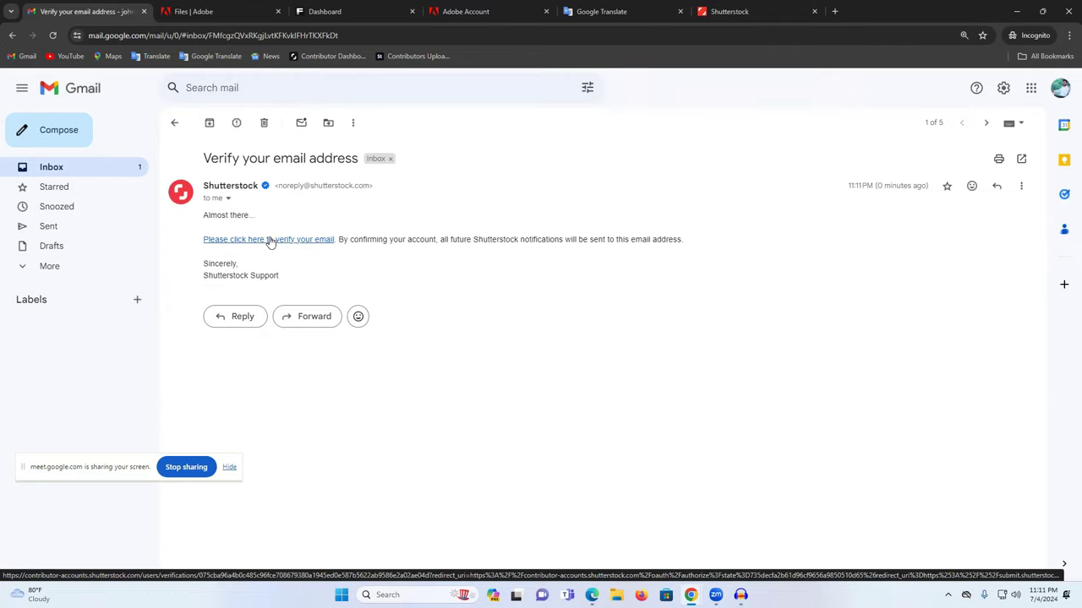
pyautogui.click(273, 241)
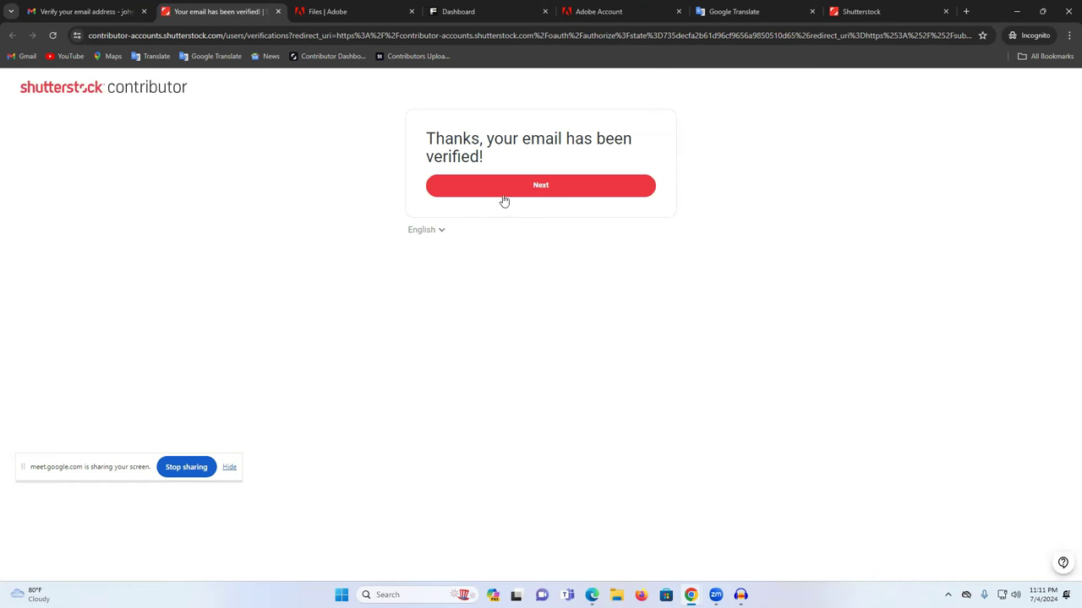
pyautogui.moveTo(426, 139); pyautogui.dragTo(654, 142)
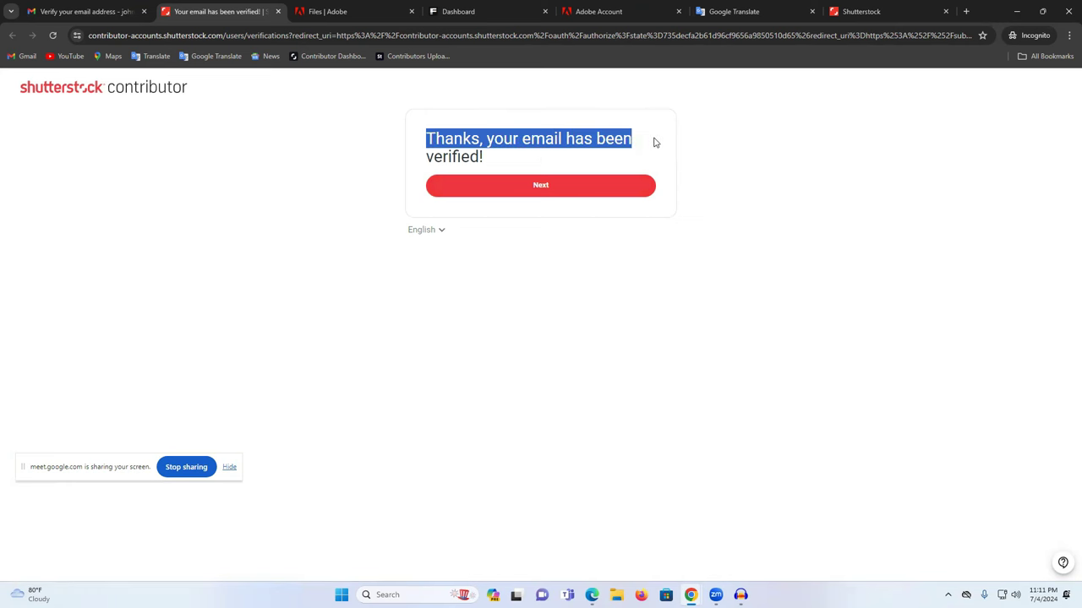
pyautogui.click(541, 190)
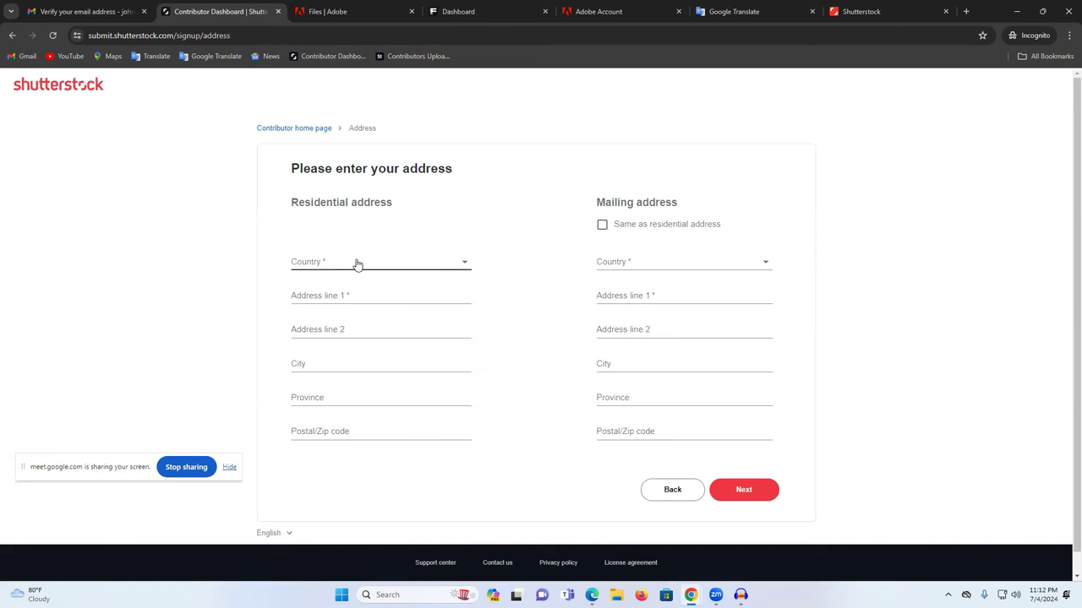
# - Set the residential country to Bangladesh and fill the address from the saved suggestion
pyautogui.click(330, 267)
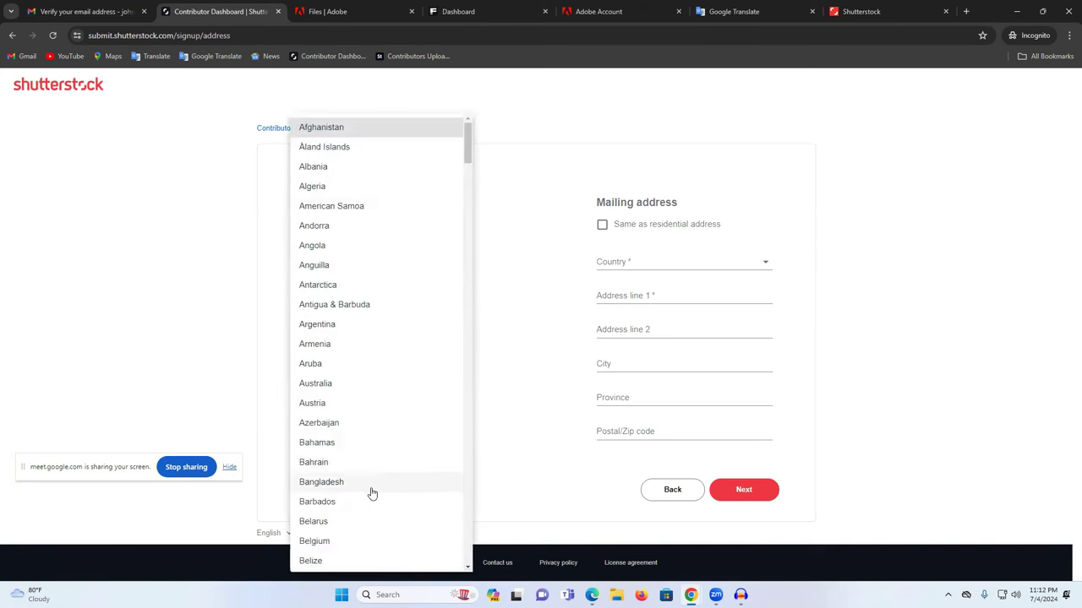
pyautogui.click(342, 482)
pyautogui.click(330, 291)
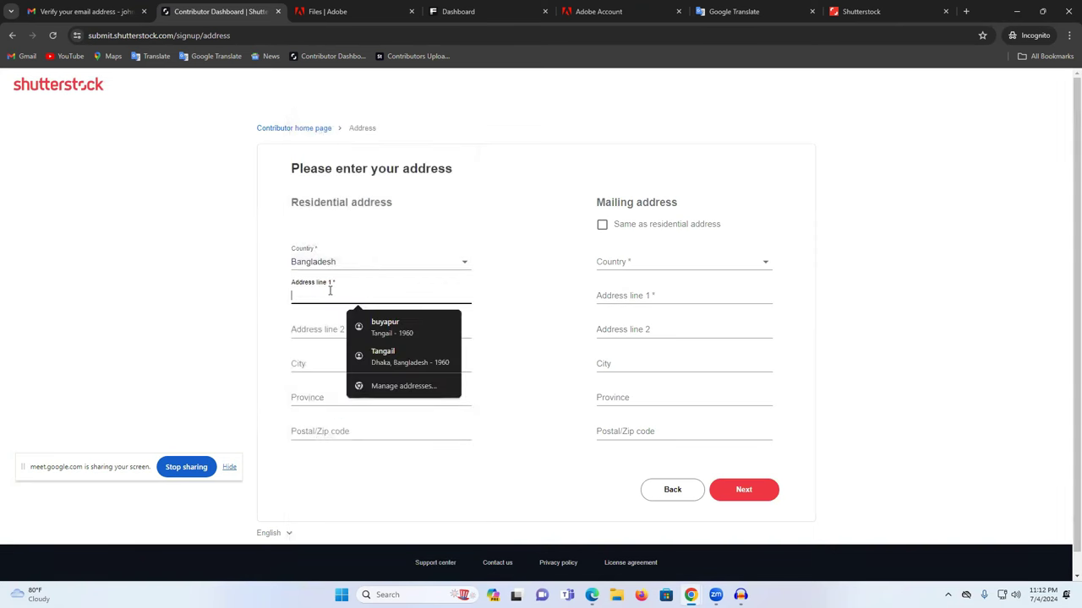
pyautogui.click(298, 356)
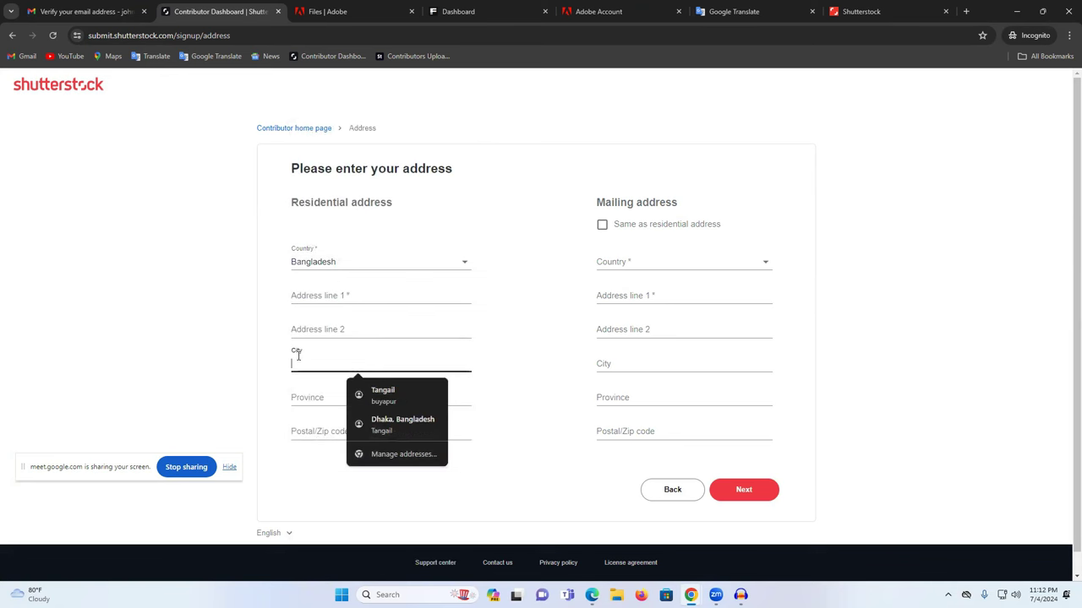
pyautogui.click(330, 294)
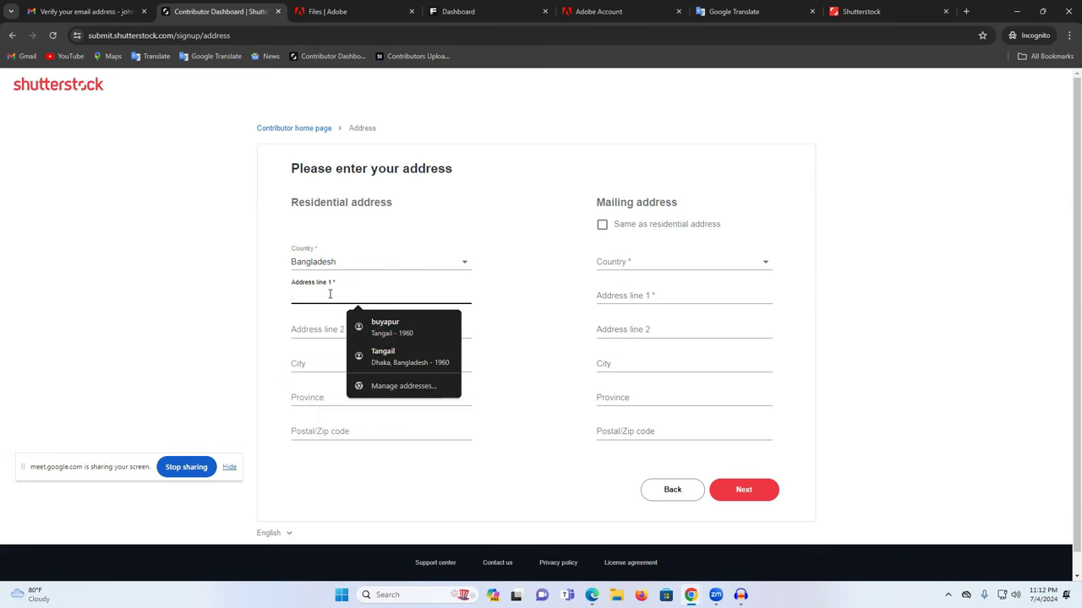
pyautogui.click(404, 348)
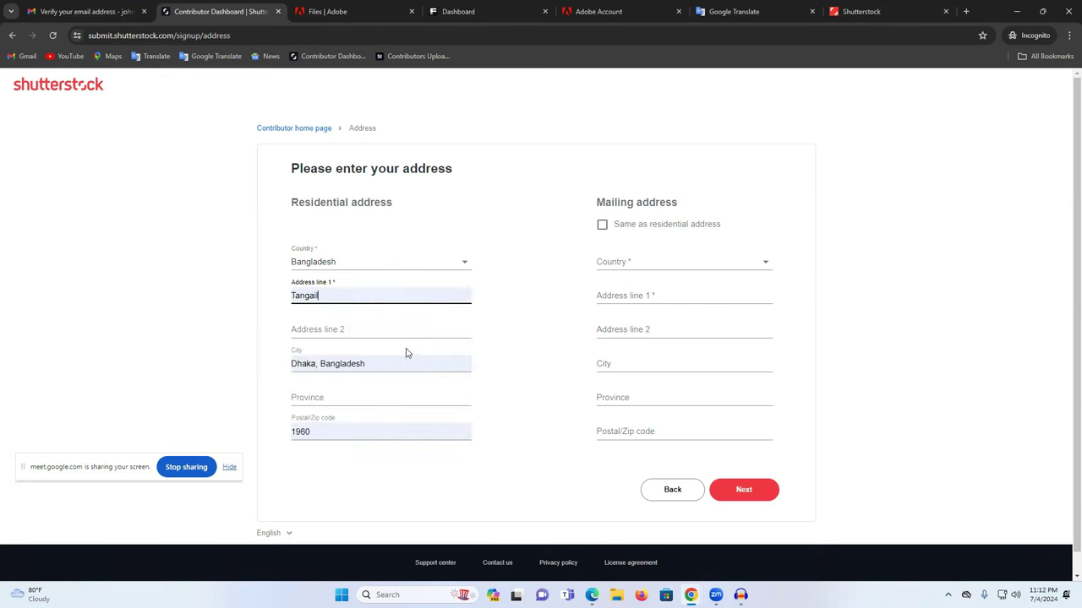
# - Set the mailing country to Bangladesh, autofill the mailing address, and submit
pyautogui.click(634, 269)
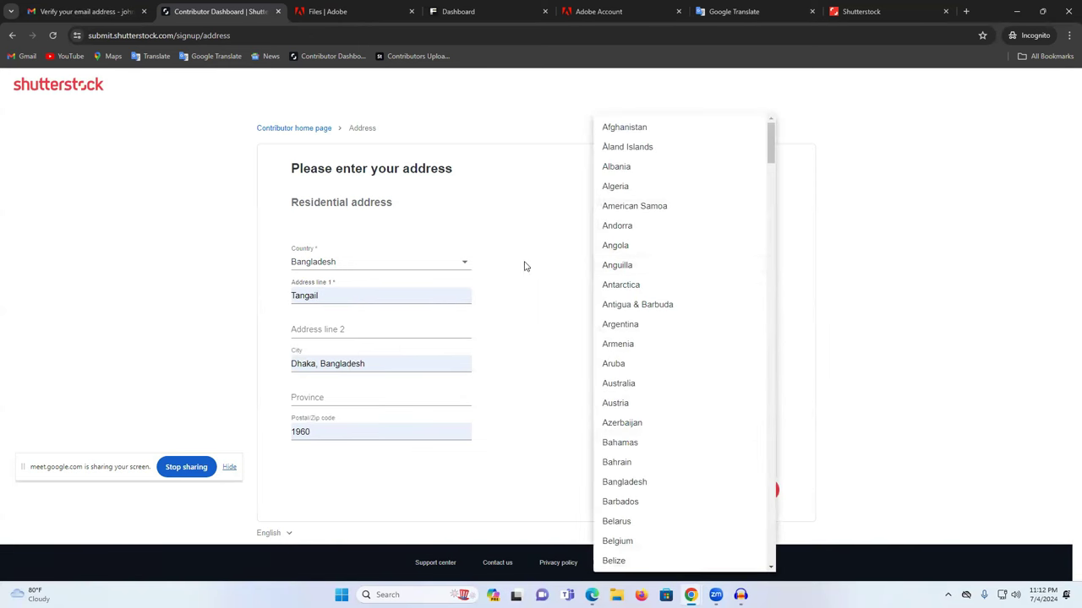
pyautogui.click(517, 264)
pyautogui.scroll(-1, 624, 489)
pyautogui.click(752, 473)
pyautogui.click(619, 240)
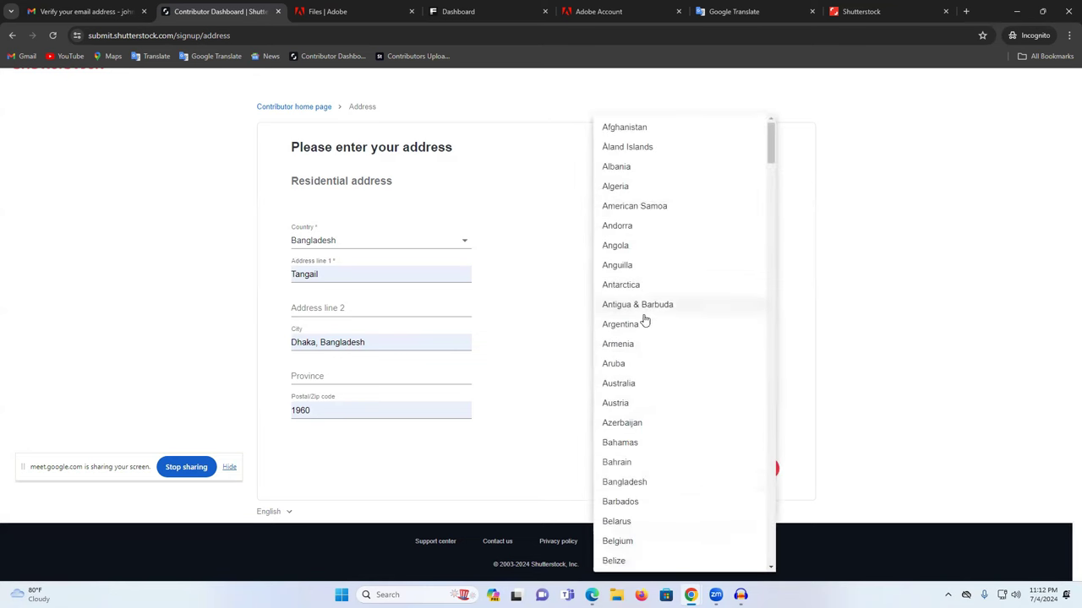
pyautogui.click(635, 485)
pyautogui.click(639, 274)
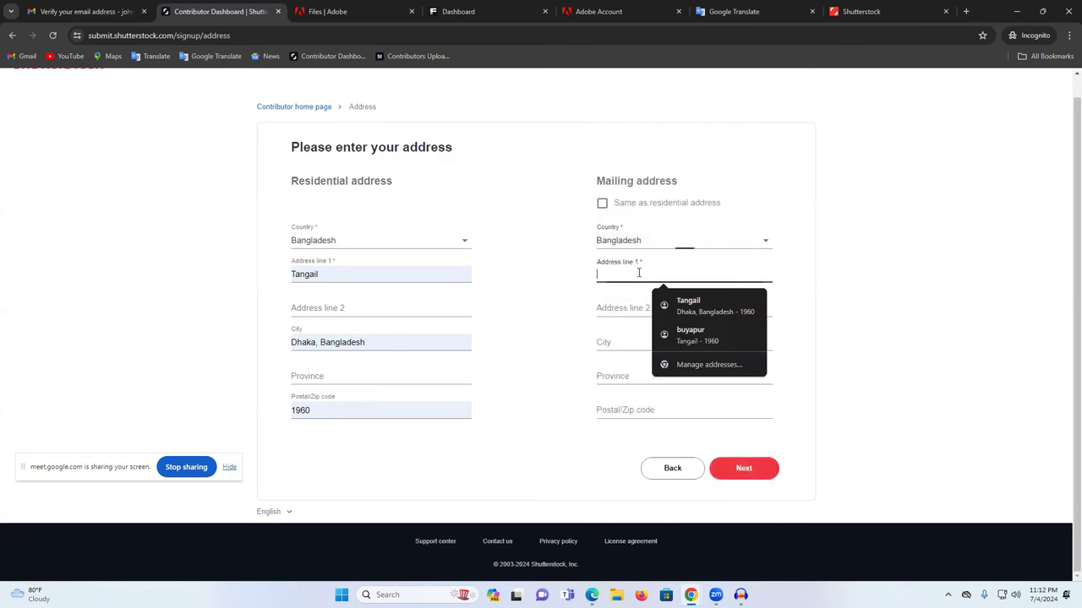
pyautogui.click(676, 299)
pyautogui.click(752, 474)
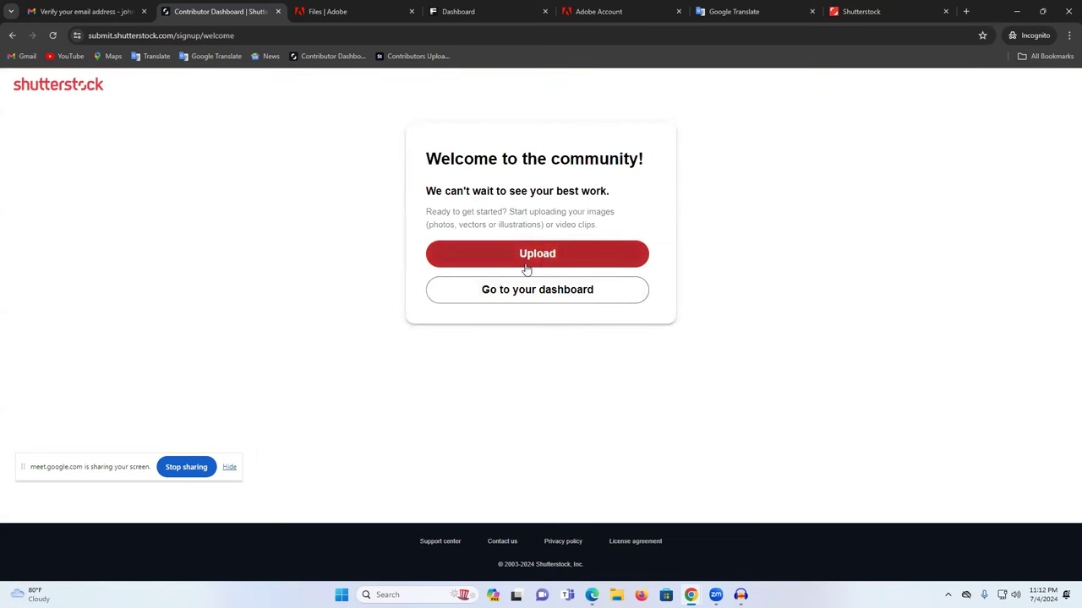
# - Open the contributor portfolio, which shows no uploaded assets yet
pyautogui.click(594, 256)
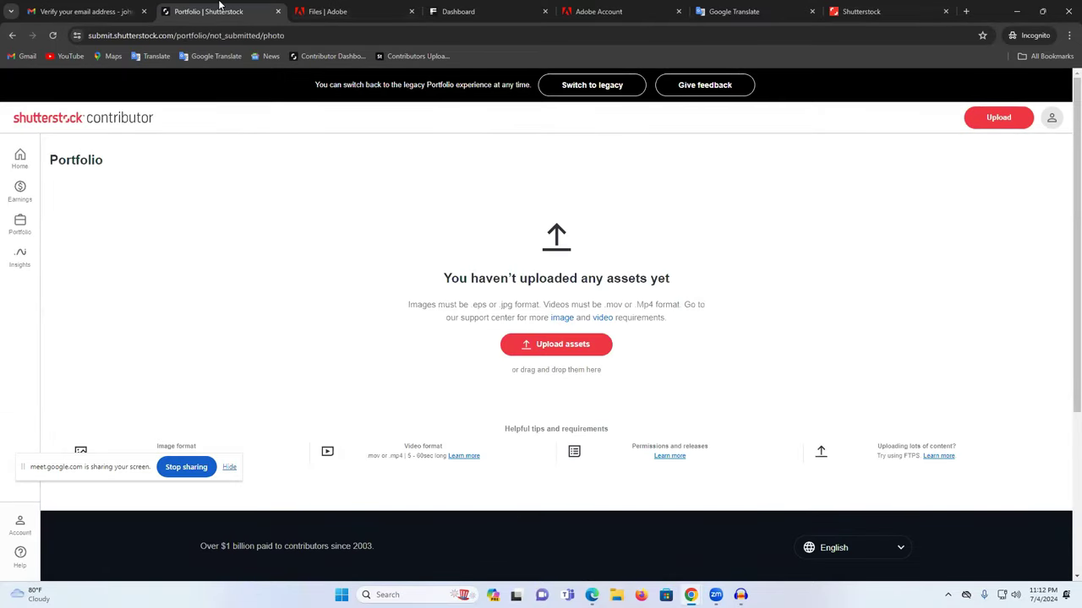
pyautogui.click(370, 10)
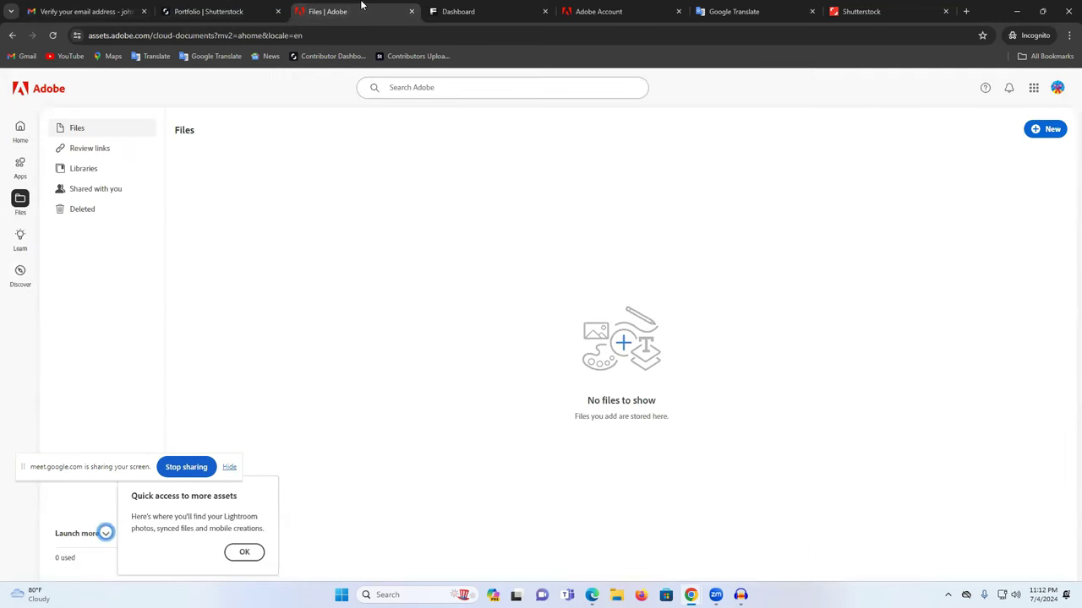
pyautogui.click(238, 6)
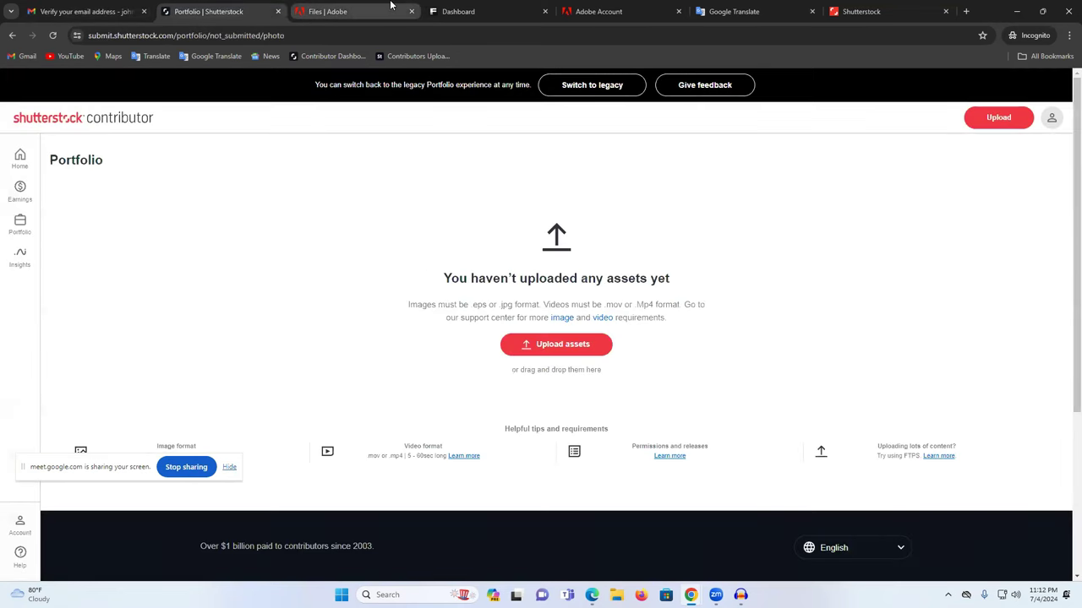
# - Bring the Google Docs contributor-links document back to the front
pyautogui.click(876, 8)
pyautogui.moveTo(690, 595)
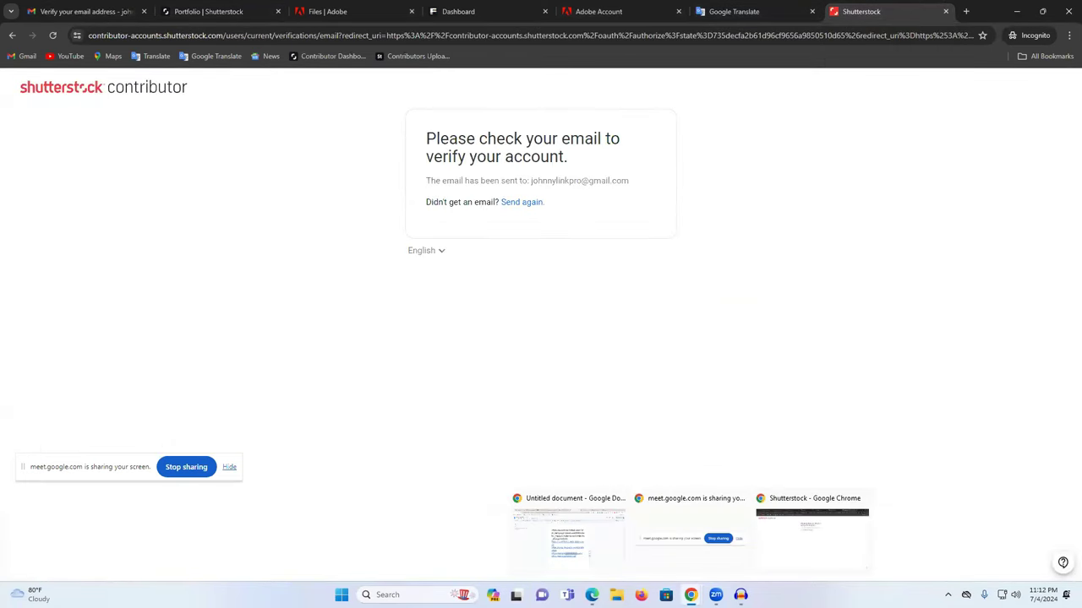
pyautogui.click(620, 558)
# - Copy the Vecteezy contributors link from the doc into a new incognito tab's address bar
pyautogui.doubleClick(439, 453)
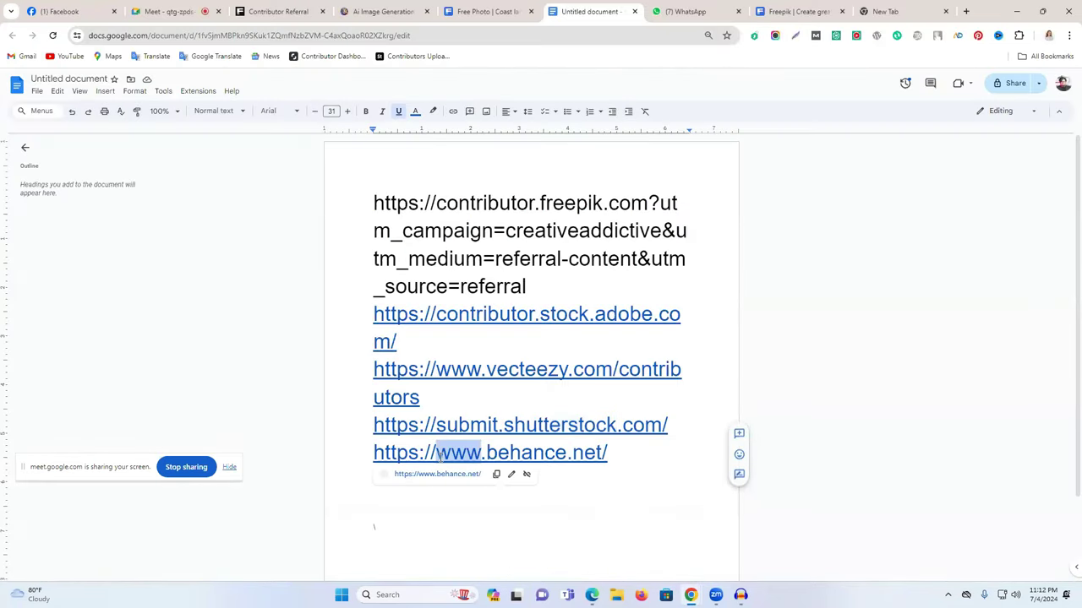
pyautogui.tripleClick(512, 370)
pyautogui.hotkey('ctrl', 'c')
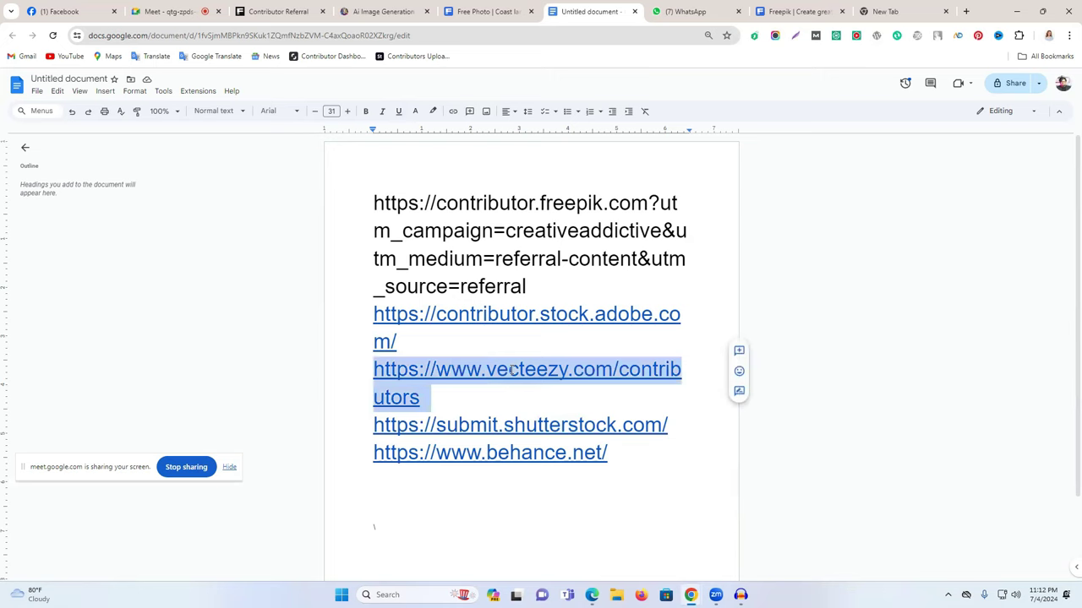
pyautogui.click(891, 13)
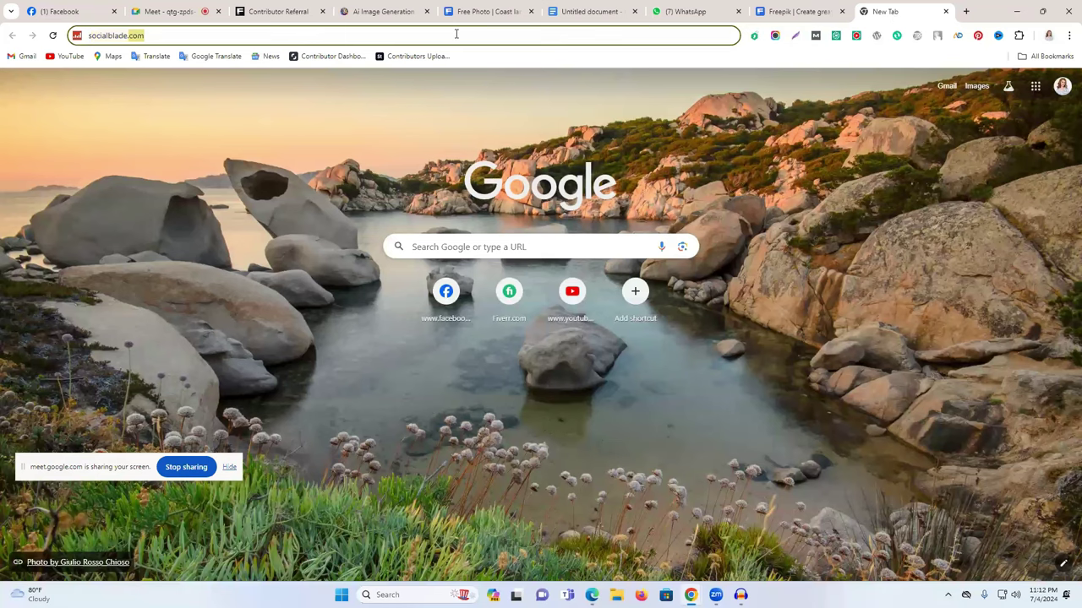
pyautogui.hotkey('ctrl', 'v')
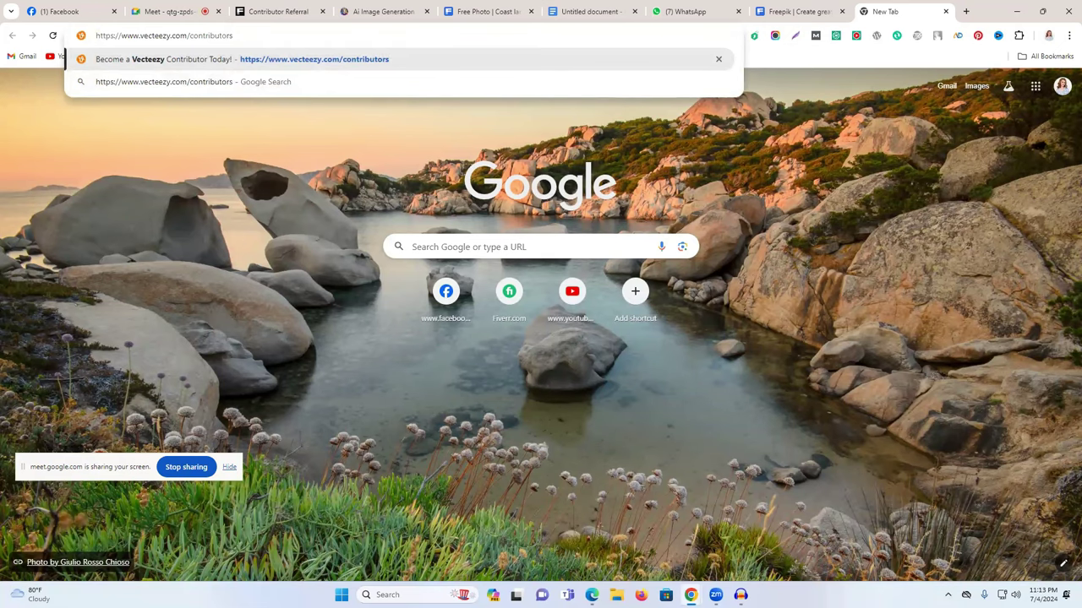
pyautogui.hotkey('alt', 'Tab')
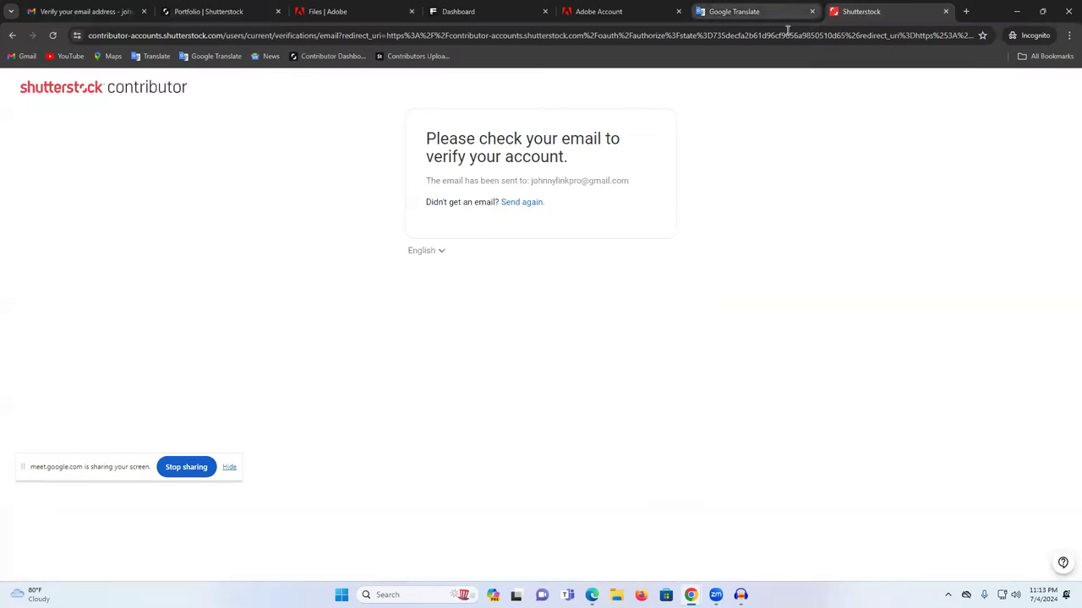
pyautogui.click(967, 12)
pyautogui.hotkey('ctrl', 'v')
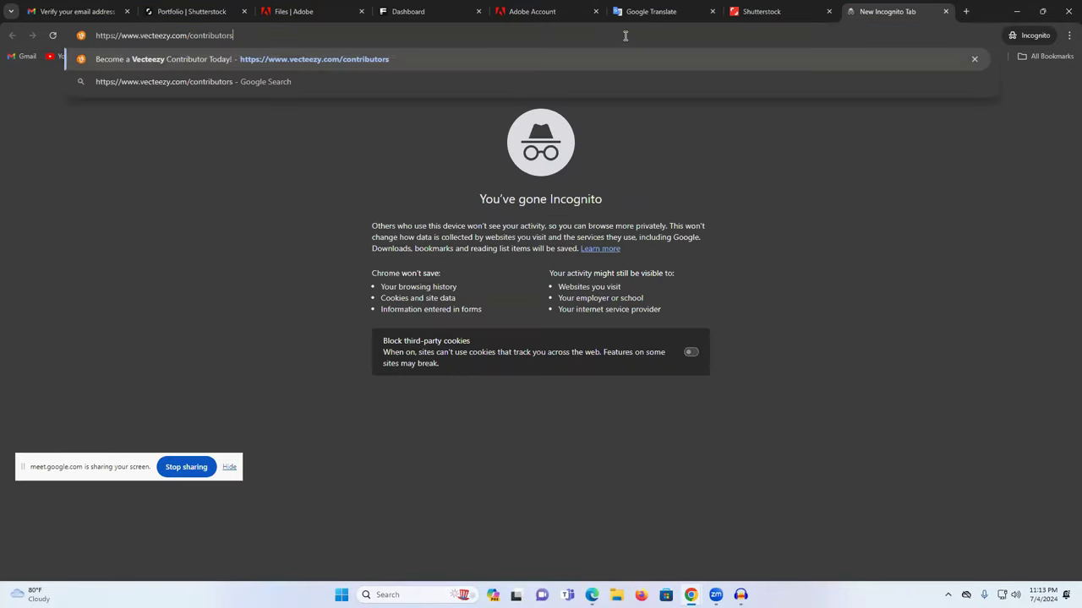
# - Load the Vecteezy contributors page, dismiss the fonts promotion, and start the application
pyautogui.press('Return')
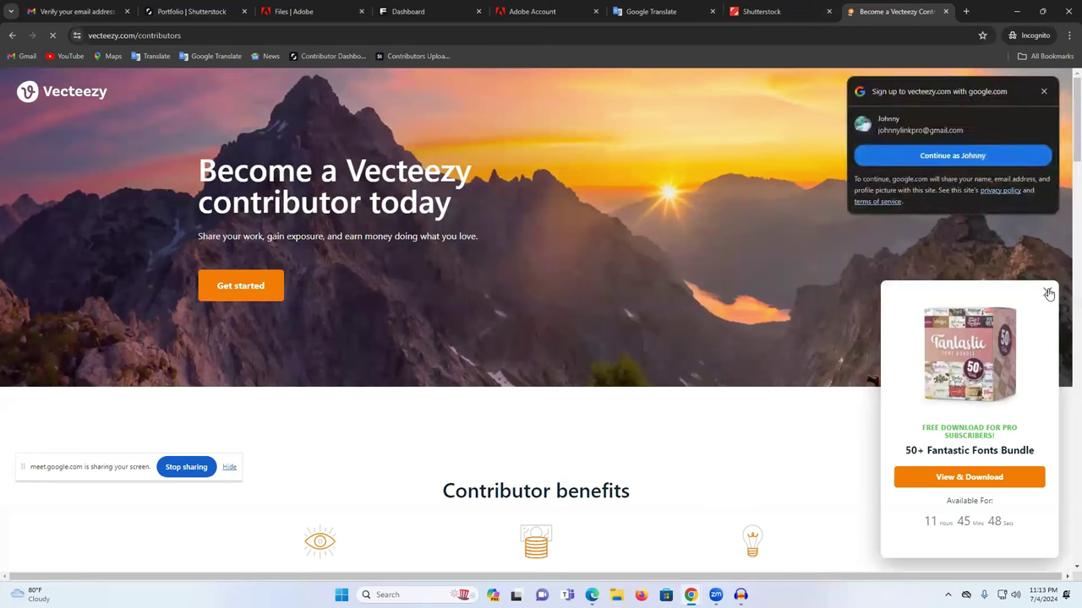
pyautogui.click(1045, 293)
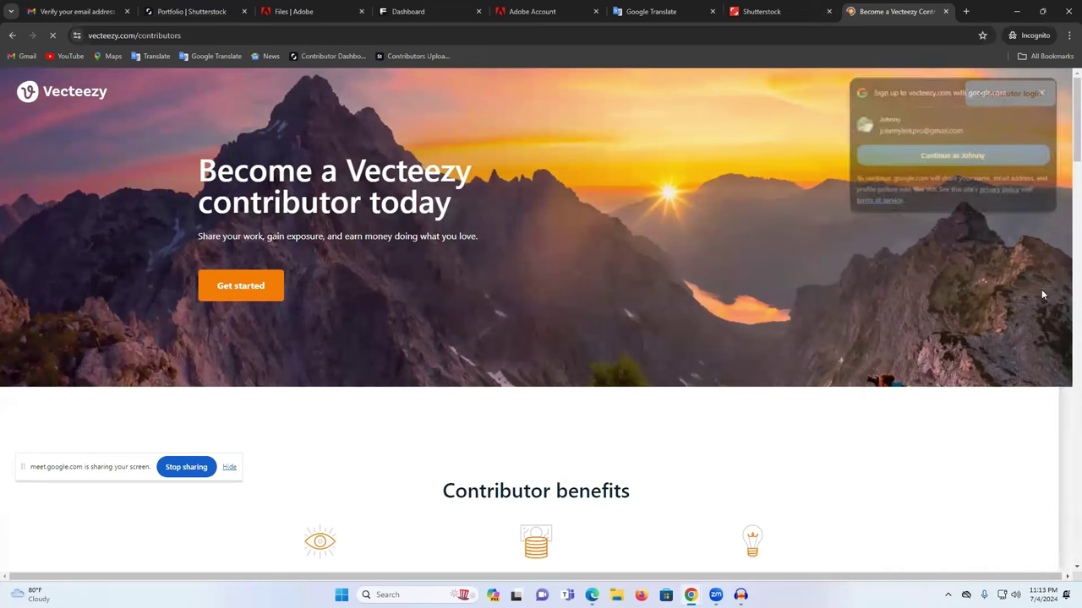
pyautogui.click(228, 290)
# - Copy the Google account email from Gmail into the application's email field
pyautogui.click(395, 251)
pyautogui.click(48, 9)
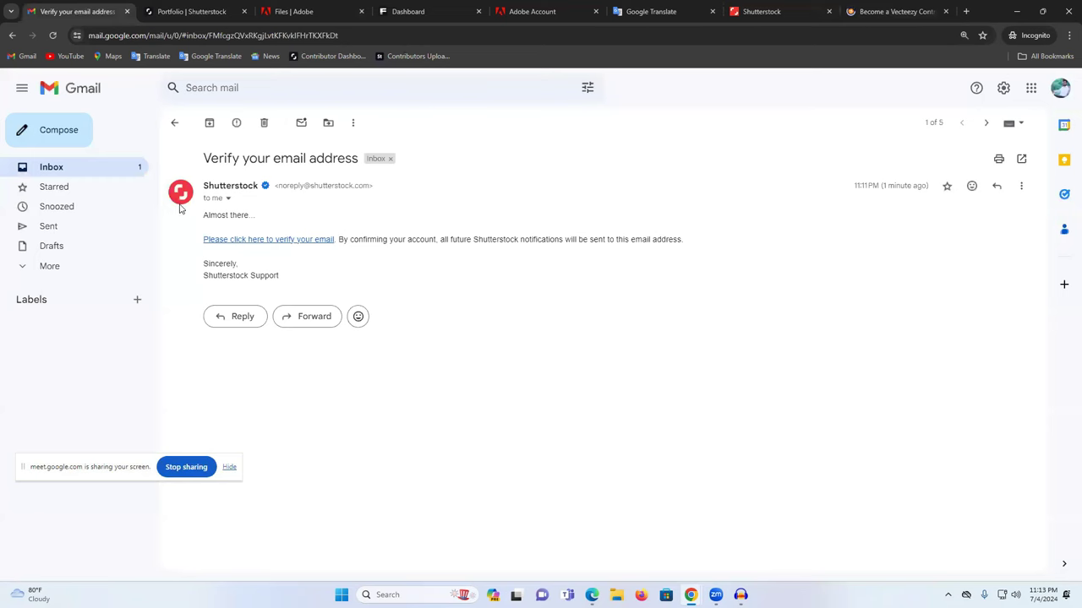
pyautogui.click(174, 123)
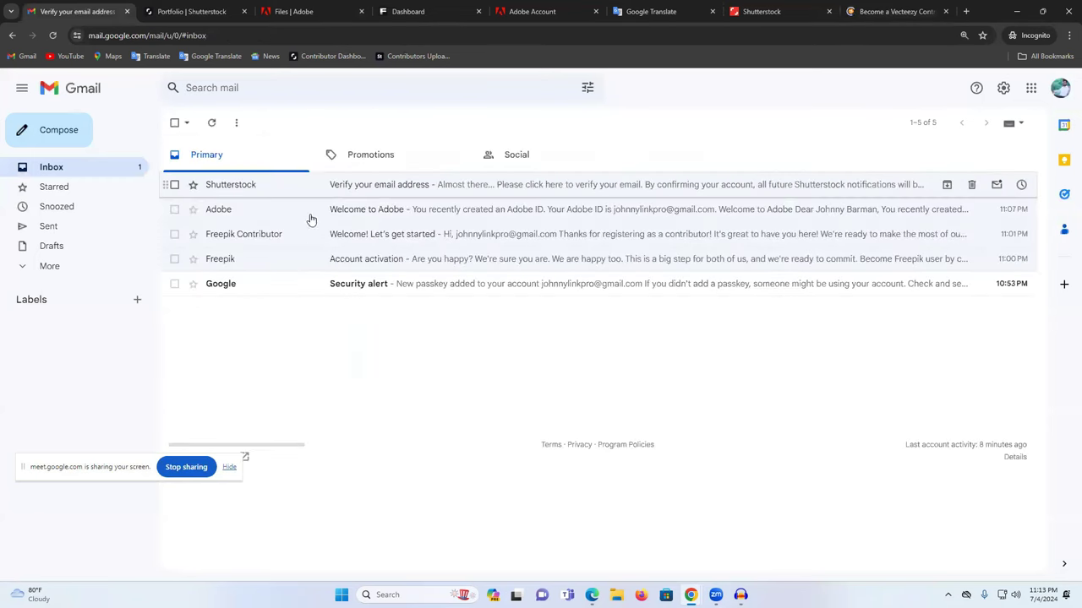
pyautogui.click(1061, 86)
pyautogui.tripleClick(929, 128)
pyautogui.hotkey('ctrl', 'c')
pyautogui.click(914, 11)
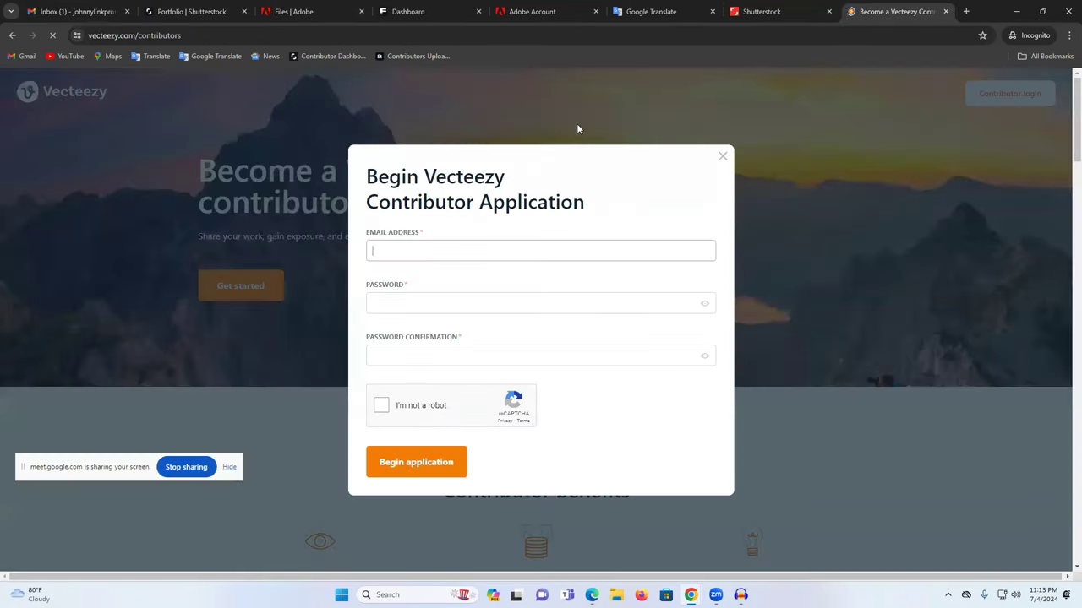
pyautogui.click(412, 247)
pyautogui.hotkey('ctrl', 'v')
# - Paste the stored password into both password fields, pass reCAPTCHA, and begin the application
pyautogui.click(394, 305)
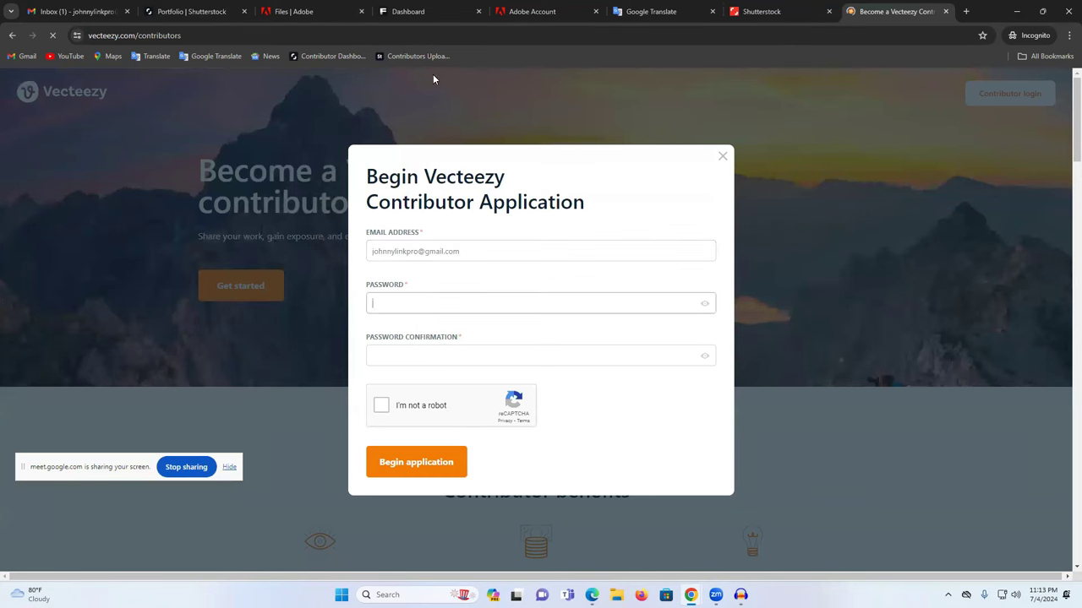
pyautogui.hotkey('ctrl', '6')
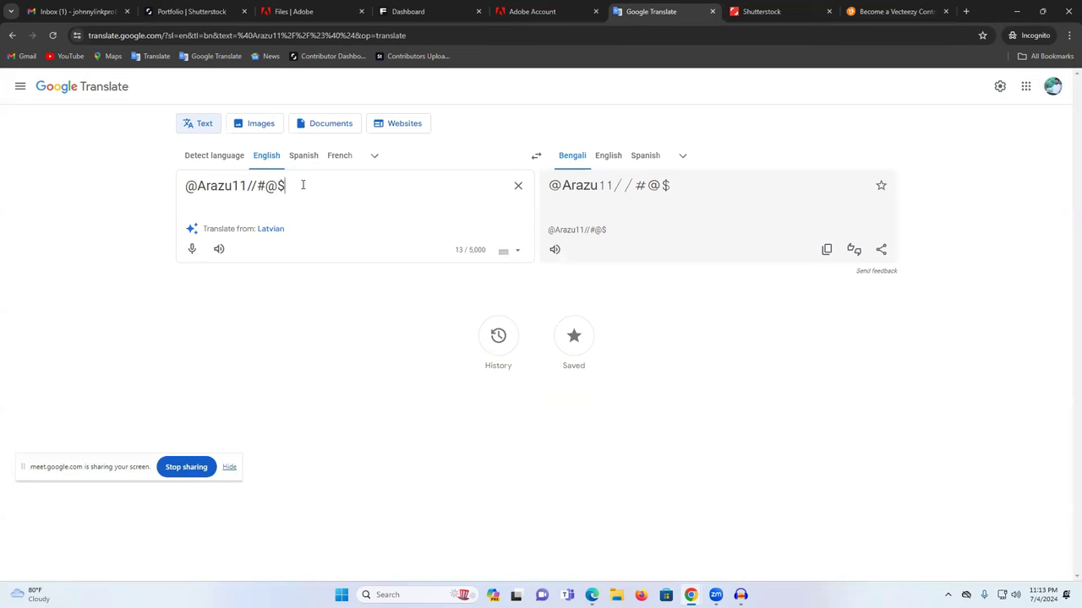
pyautogui.tripleClick(302, 185)
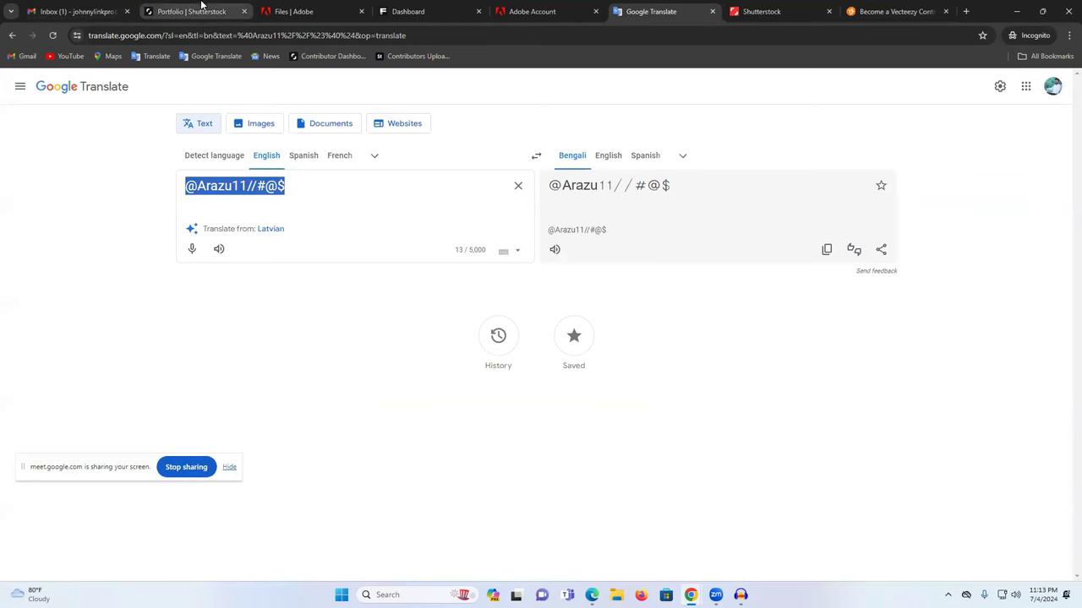
pyautogui.click(894, 11)
pyautogui.hotkey('ctrl', 'v')
pyautogui.click(425, 359)
pyautogui.hotkey('ctrl', 'v')
pyautogui.click(467, 419)
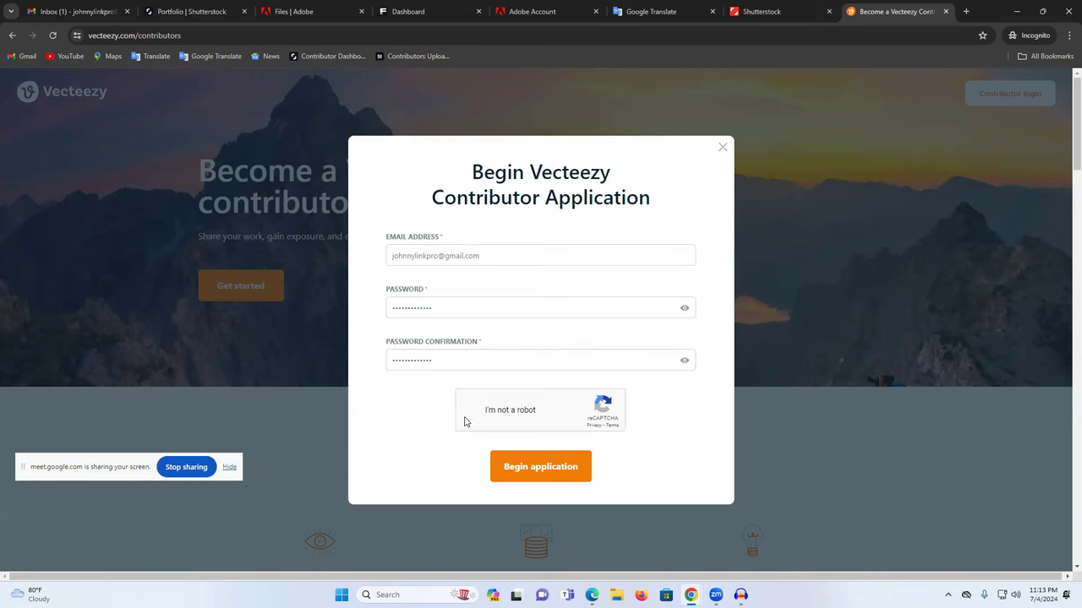
pyautogui.click(522, 472)
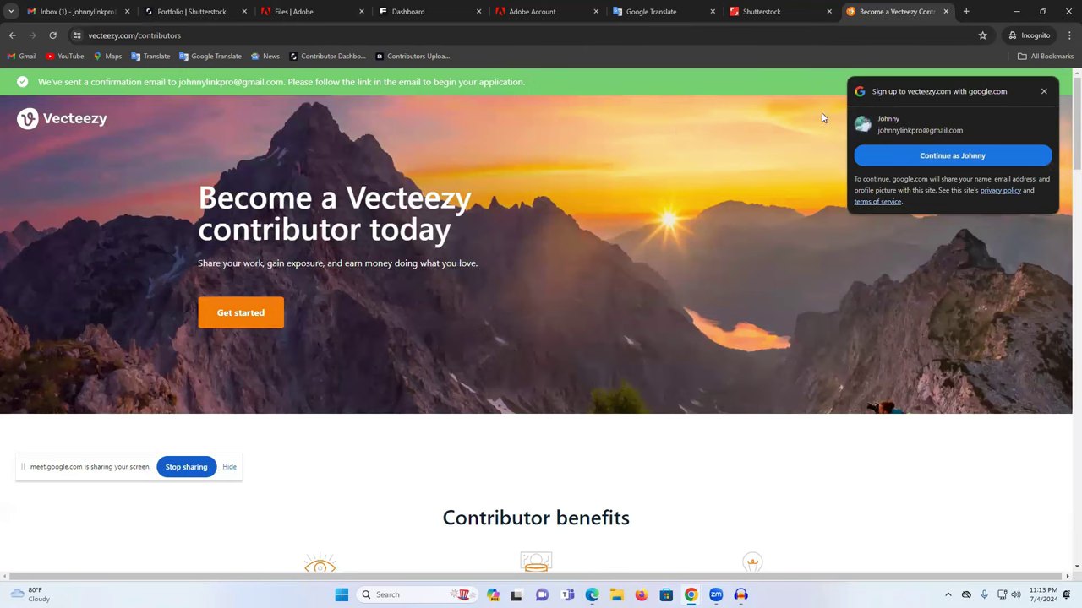
# - Confirm the address using the button in Gmail's Eezy Contributors email
pyautogui.click(80, 11)
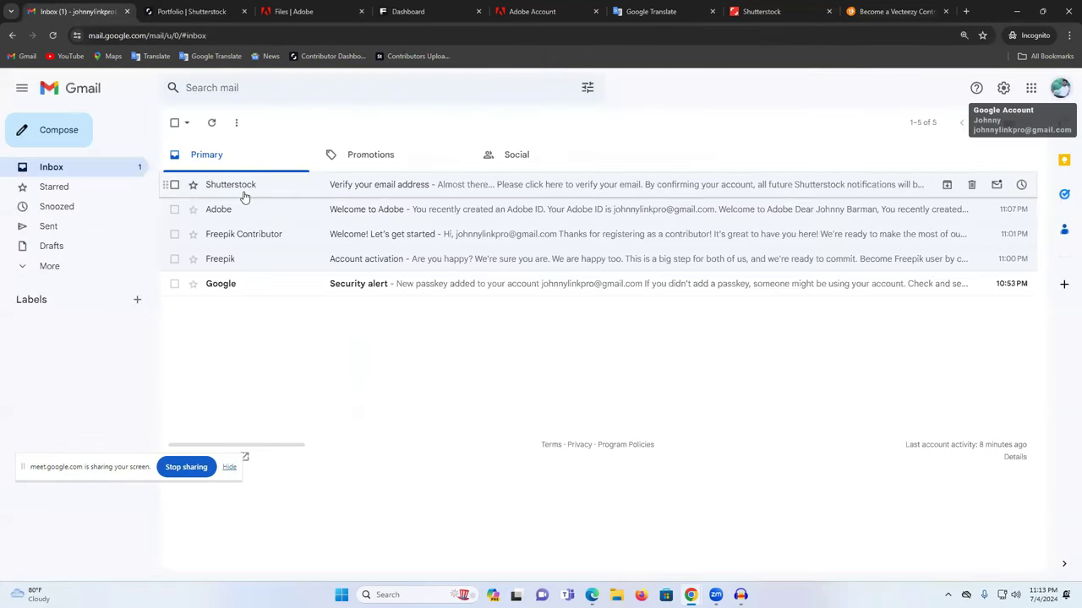
pyautogui.click(353, 186)
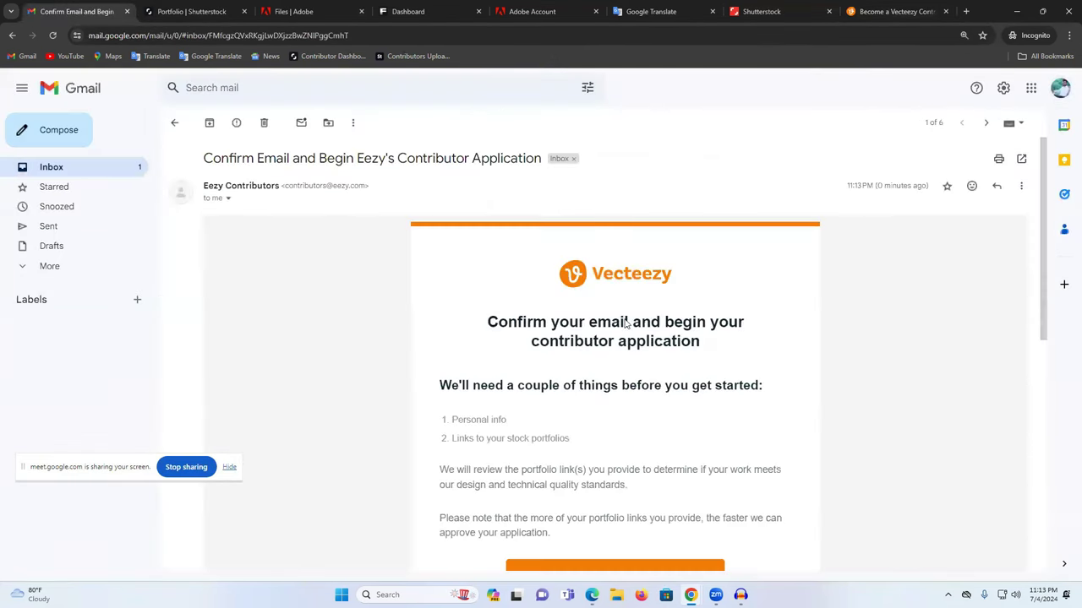
pyautogui.scroll(-2, 644, 378)
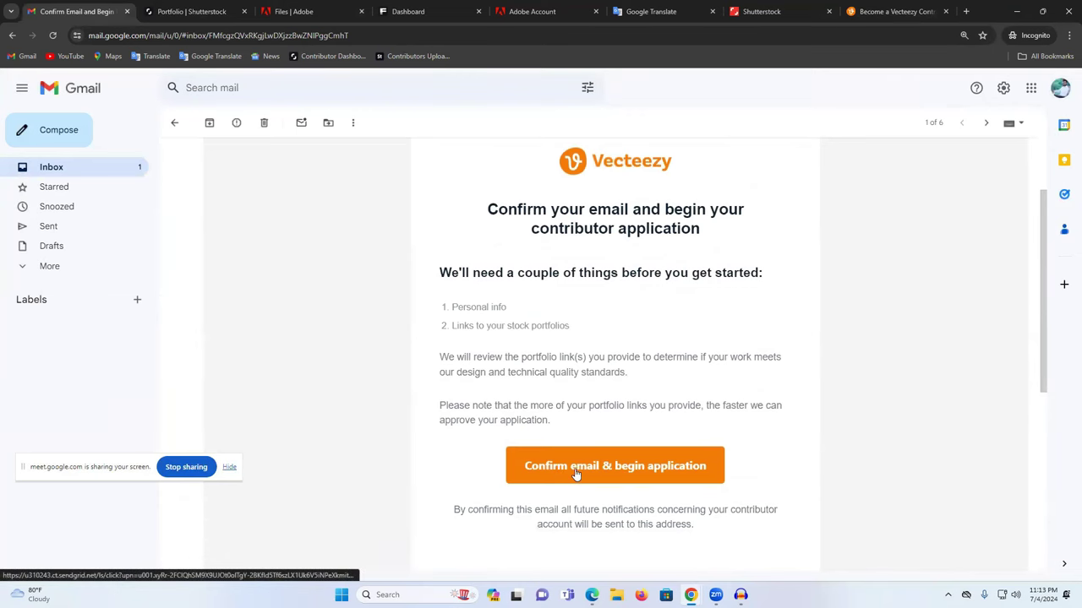
pyautogui.click(575, 473)
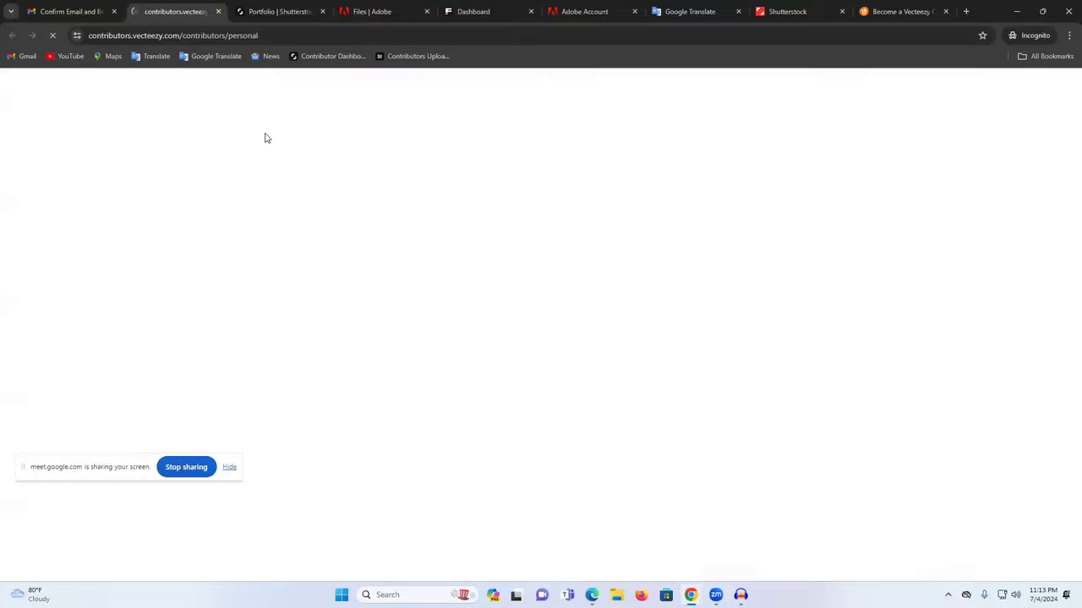
# - Enter the first and last name separately and autofill the street address
pyautogui.click(589, 242)
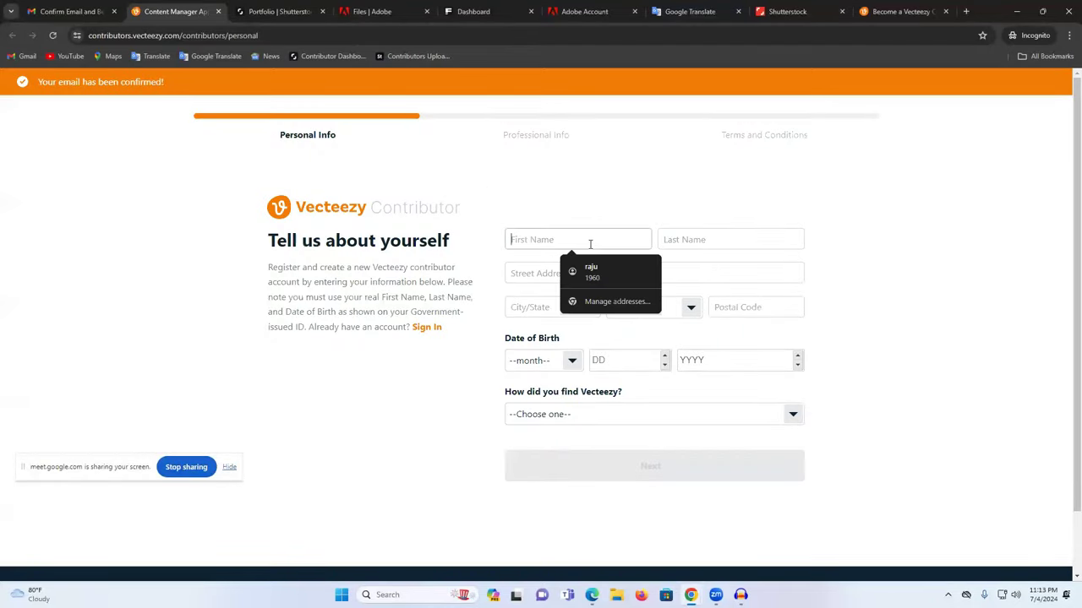
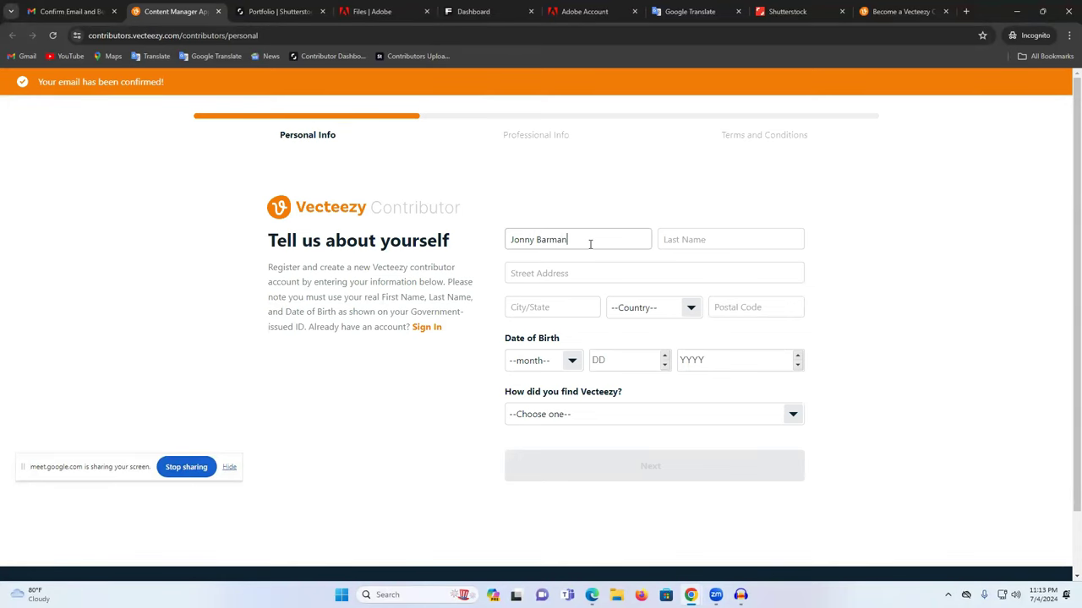
pyautogui.doubleClick(555, 239)
pyautogui.hotkey('ctrl', 'c')
pyautogui.rightClick(555, 239)
pyautogui.click(605, 310)
pyautogui.click(740, 244)
pyautogui.hotkey('ctrl', 'v')
pyautogui.click(550, 275)
pyautogui.click(595, 306)
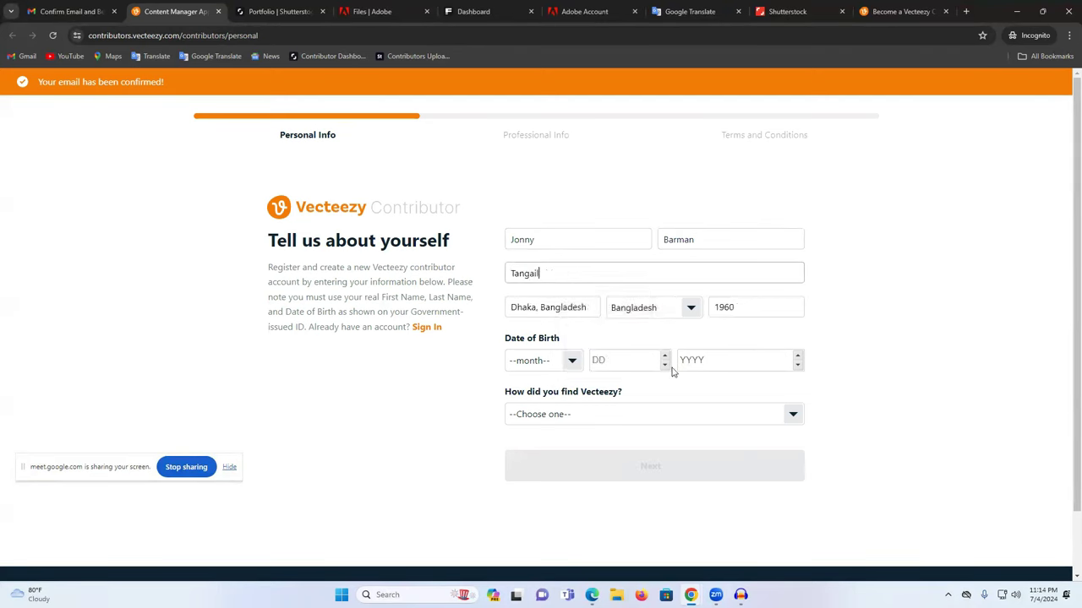
# - Choose March as birth month and keep Dhaka as the city
pyautogui.click(533, 362)
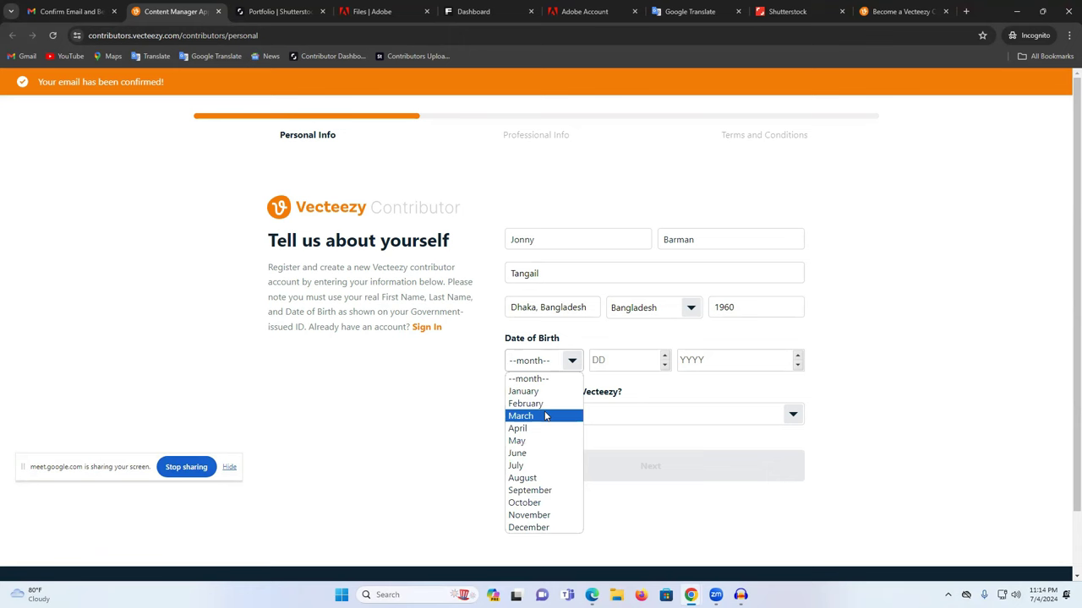
pyautogui.click(545, 415)
pyautogui.click(609, 365)
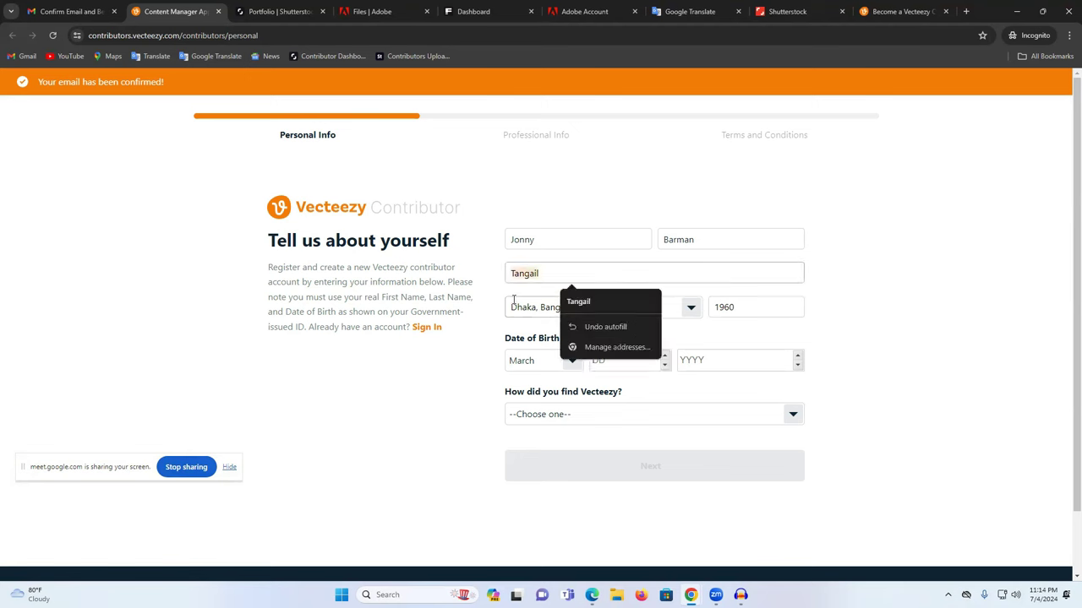
pyautogui.press('Tab')
pyautogui.click(532, 267)
pyautogui.press('Escape')
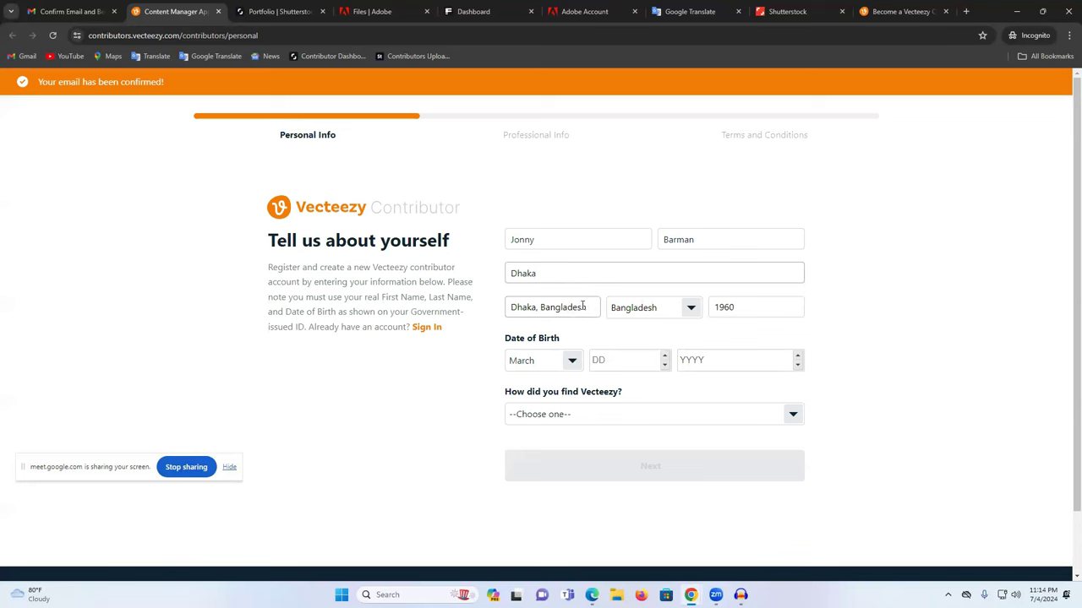
# - Trim the region field to just Bangladesh and replace the postal code
pyautogui.doubleClick(528, 310)
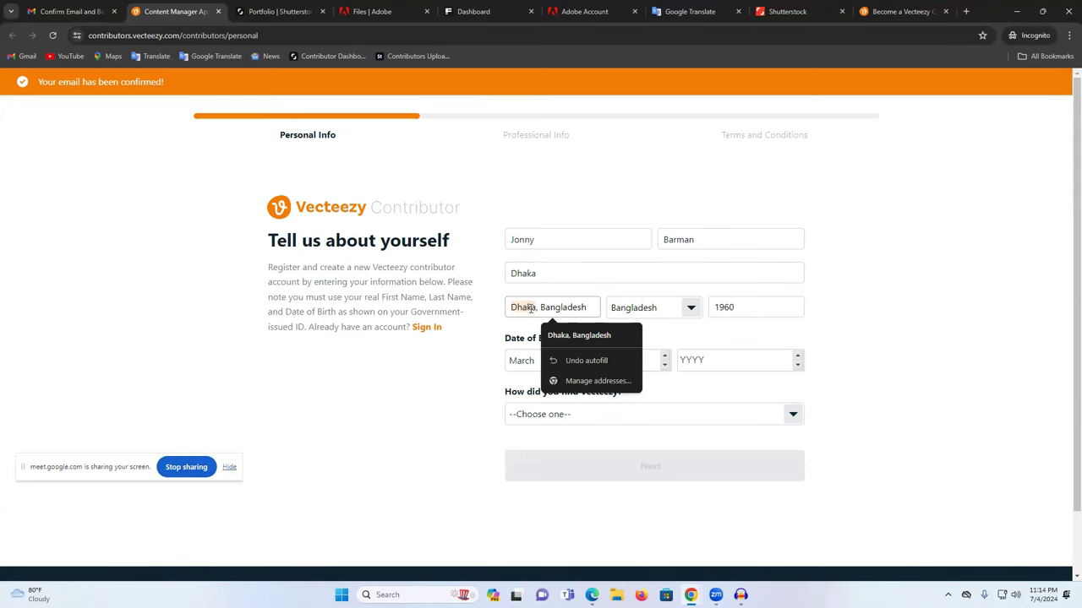
pyautogui.press('BackSpace')
pyautogui.press('Delete')
pyautogui.press('Delete')
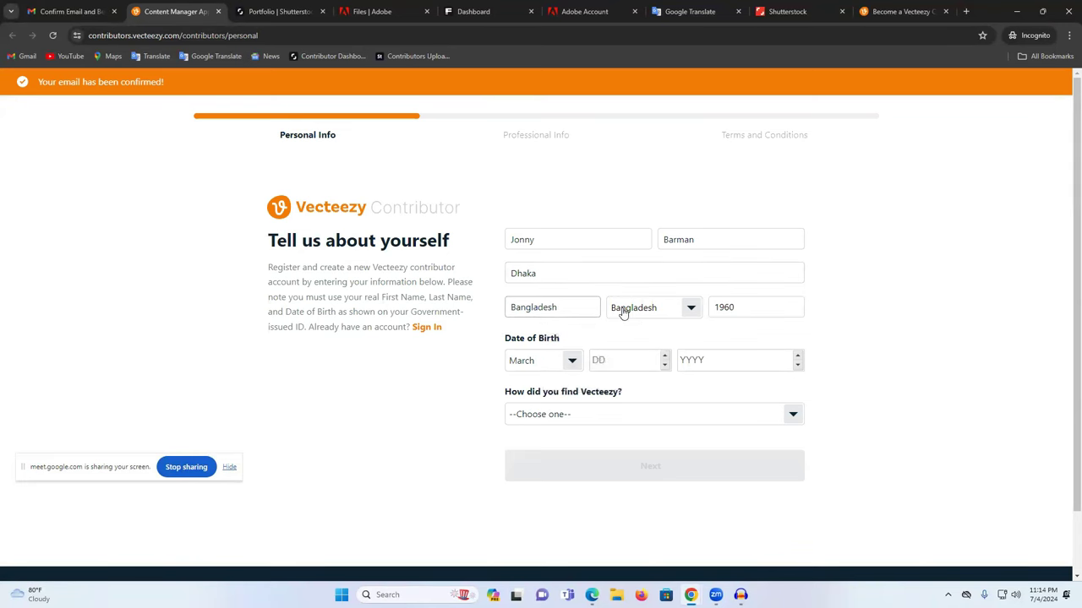
pyautogui.click(745, 309)
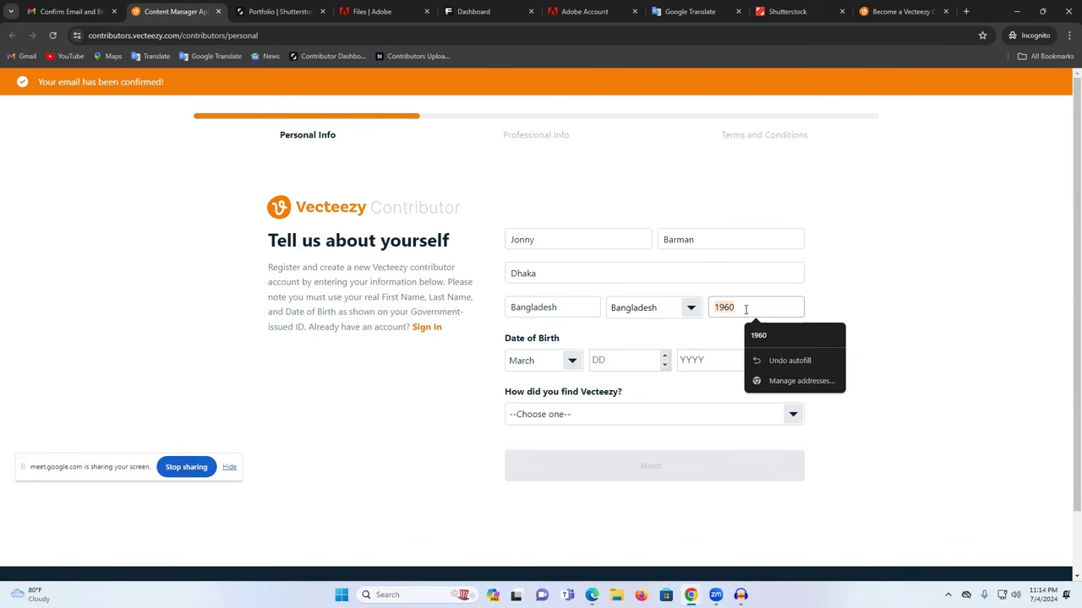
pyautogui.hotkey('ctrl', 'a')
pyautogui.write('13')
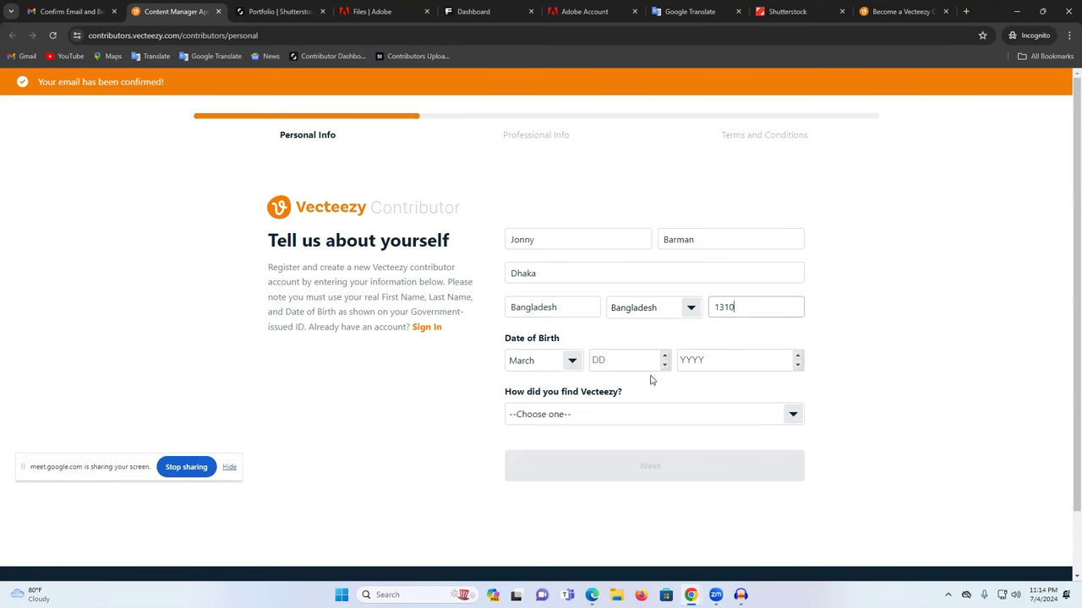
# - Enter birth day and year 1982, set the source to 'Other: Google', and submit
pyautogui.click(625, 365)
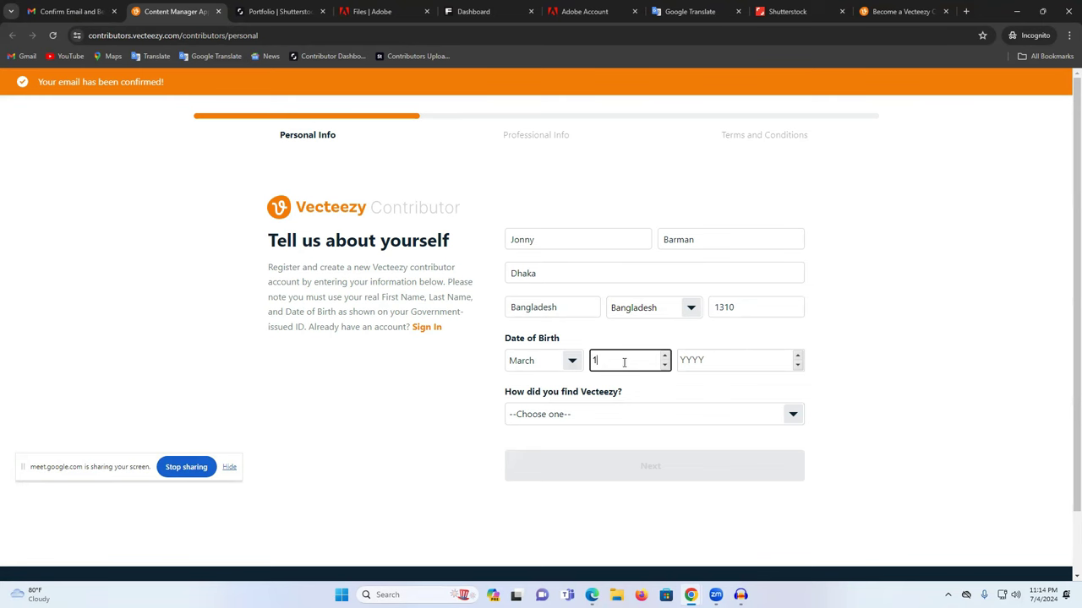
pyautogui.click(719, 362)
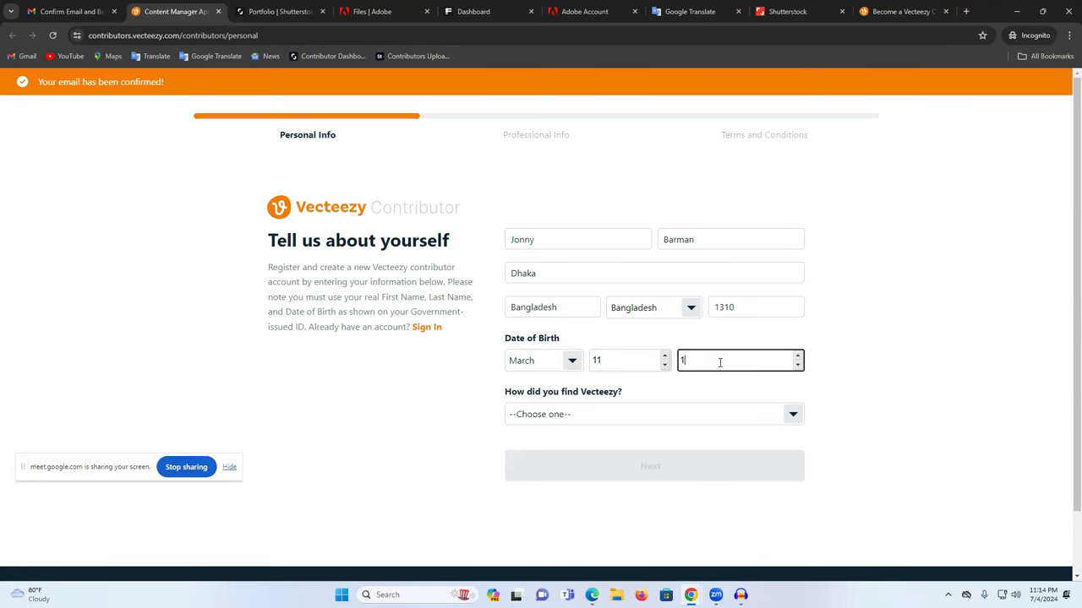
pyautogui.click(584, 415)
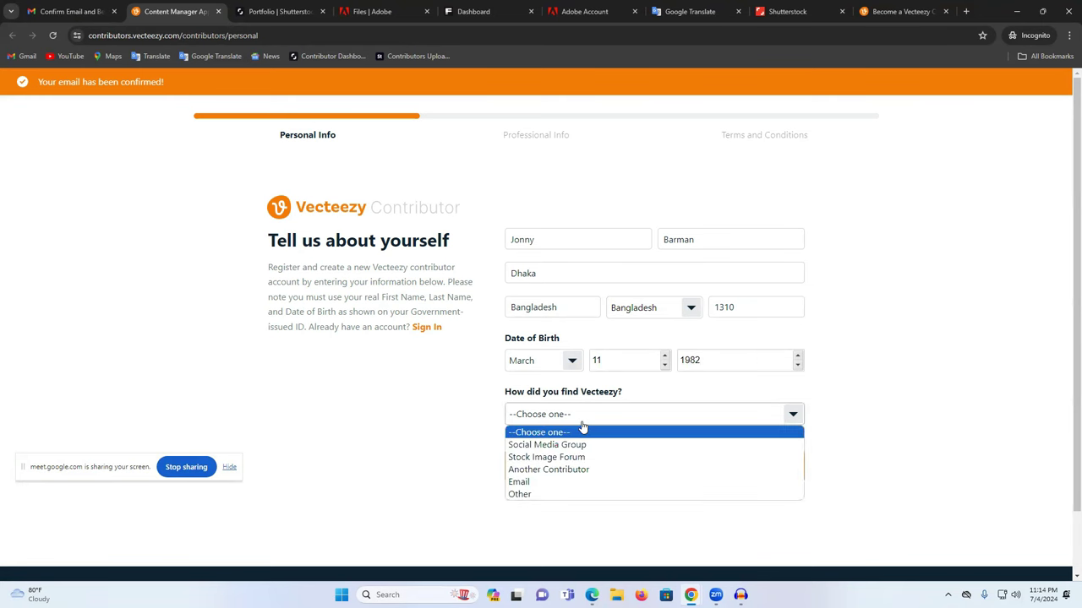
pyautogui.click(555, 494)
pyautogui.click(562, 446)
pyautogui.write('Google')
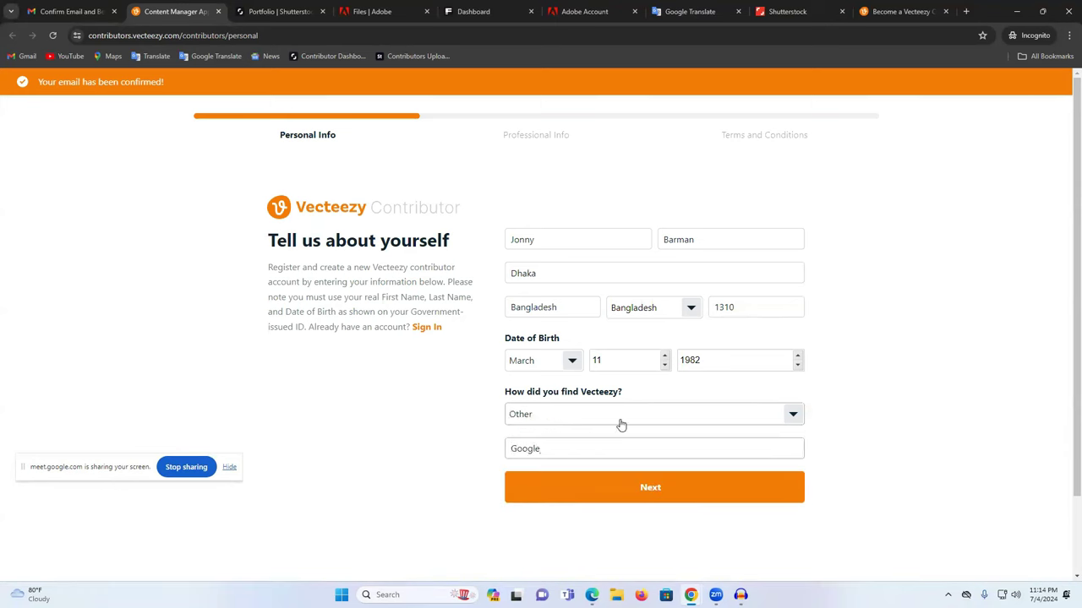
pyautogui.click(687, 493)
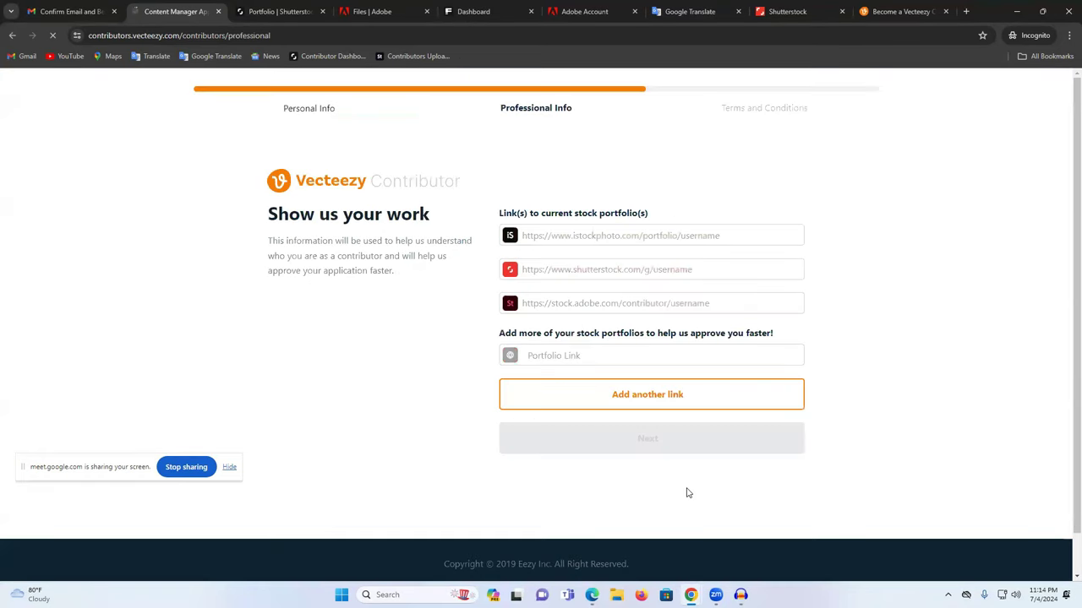
# - Select the iStock portfolio link field, then bring the other browser window's new tab to the front
pyautogui.click(574, 237)
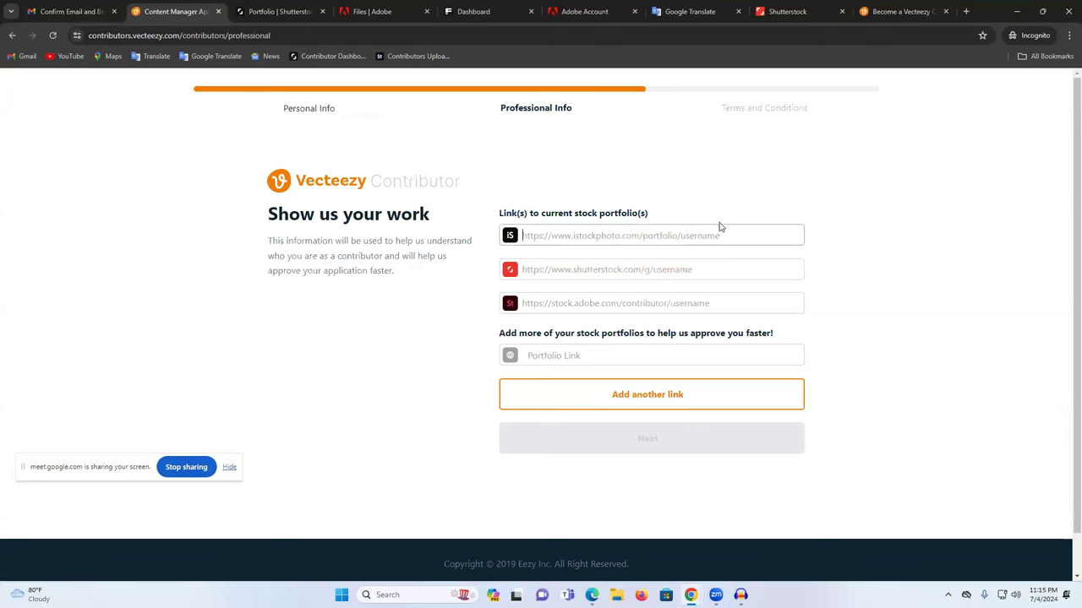
pyautogui.moveTo(690, 595)
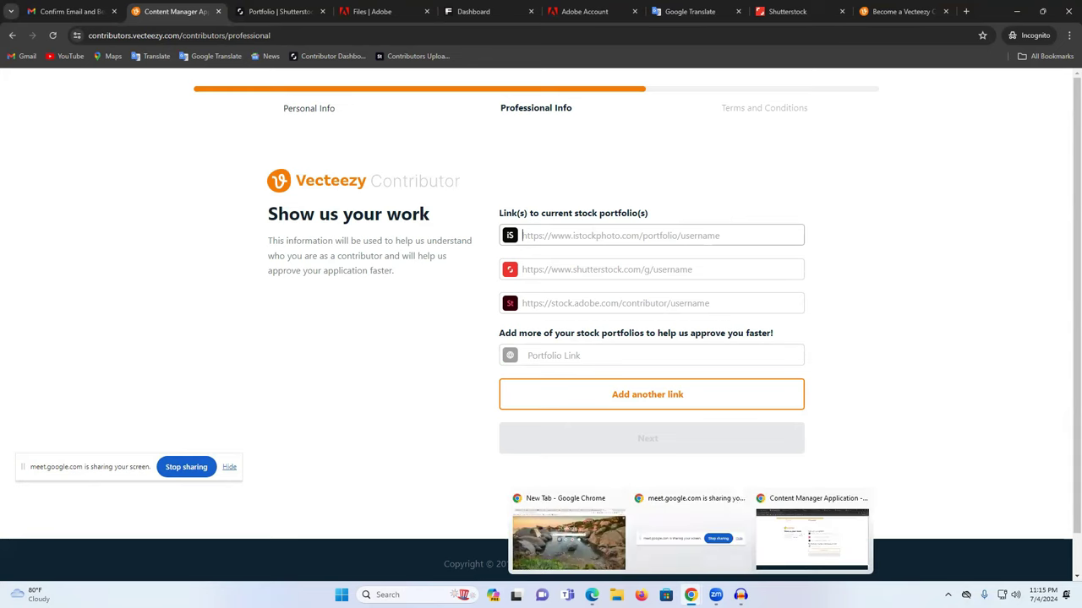
pyautogui.click(586, 550)
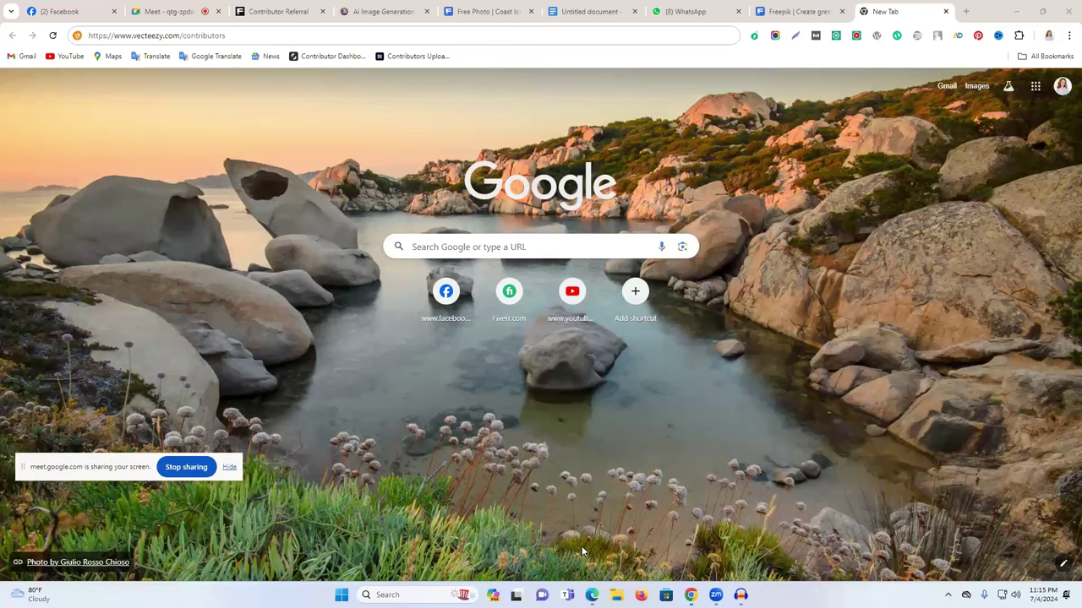
# - Open behance.net in a new tab, go to your Behance profile, and copy its URL
pyautogui.click(965, 11)
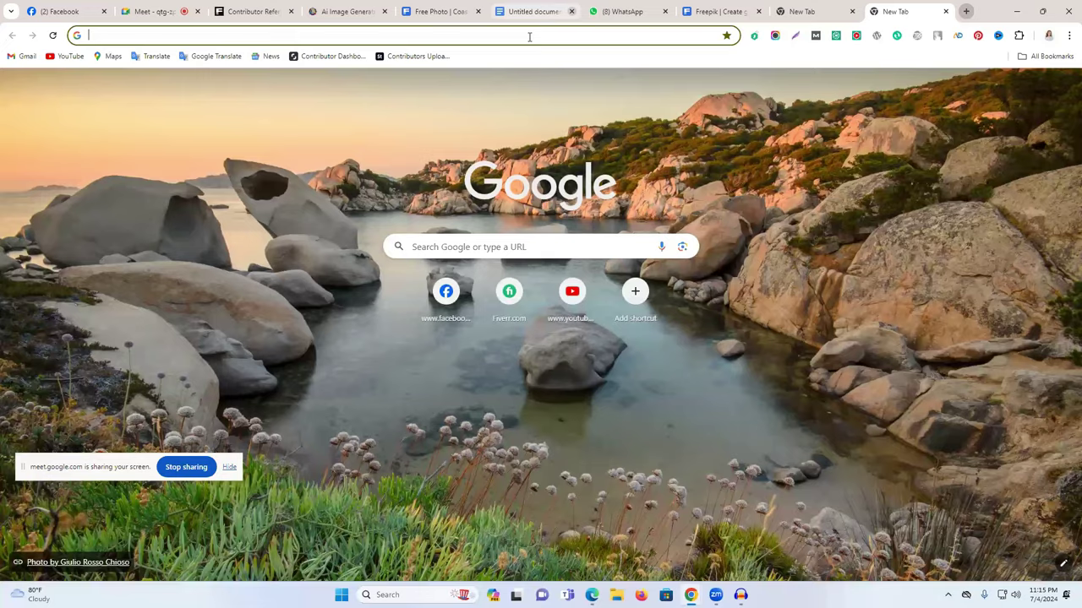
pyautogui.click(529, 36)
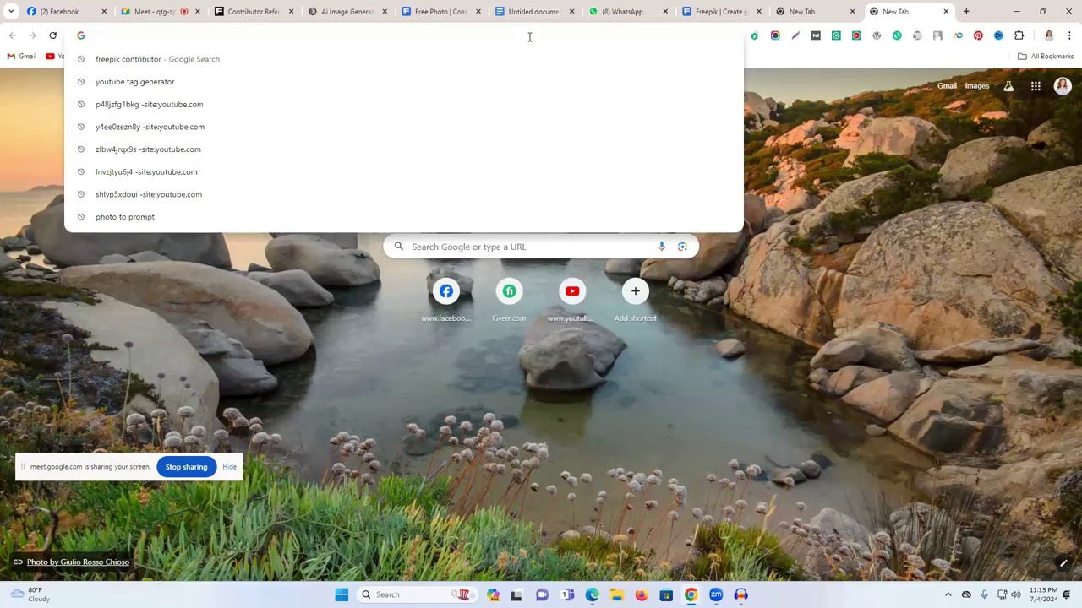
pyautogui.write('b')
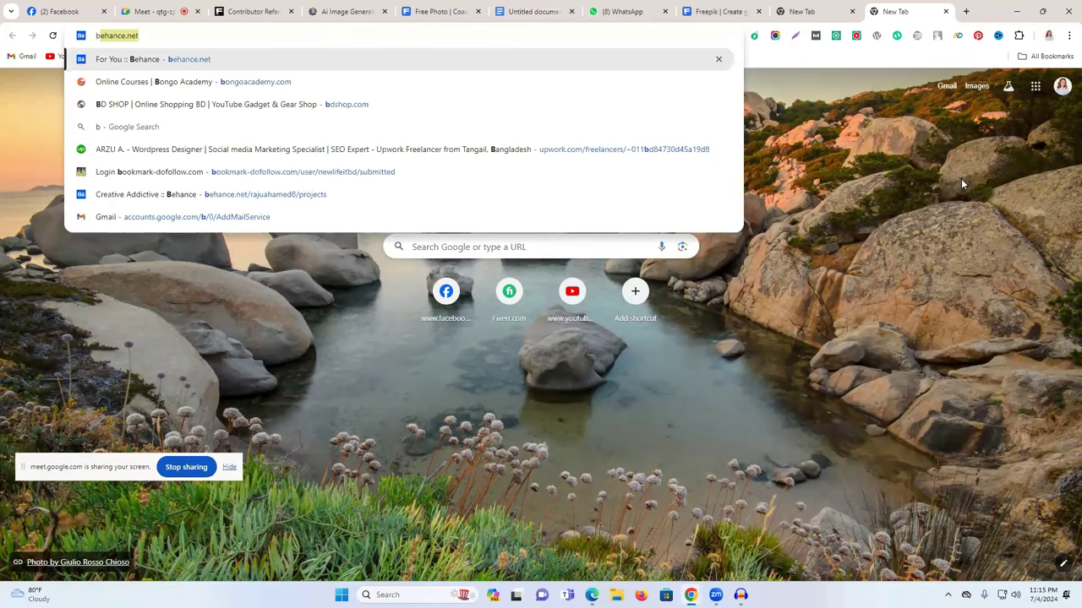
pyautogui.press('Return')
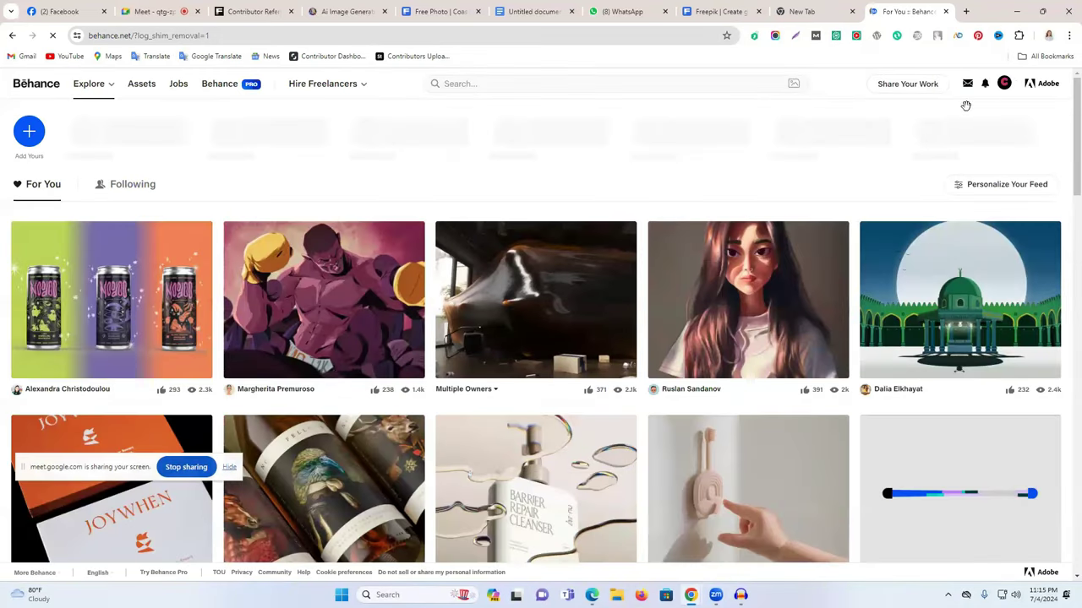
pyautogui.click(1002, 83)
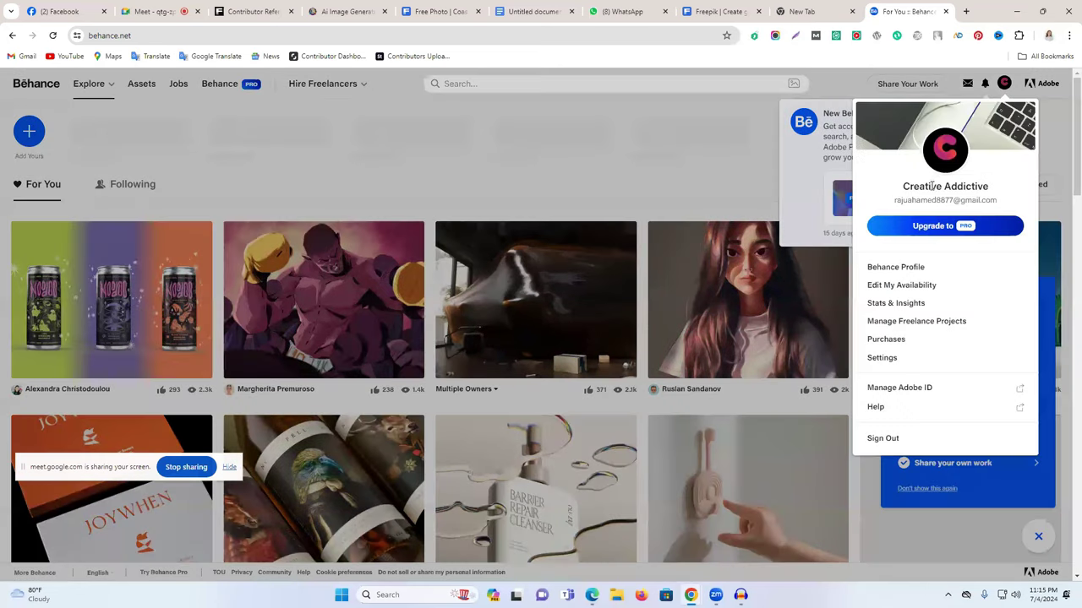
pyautogui.click(1004, 84)
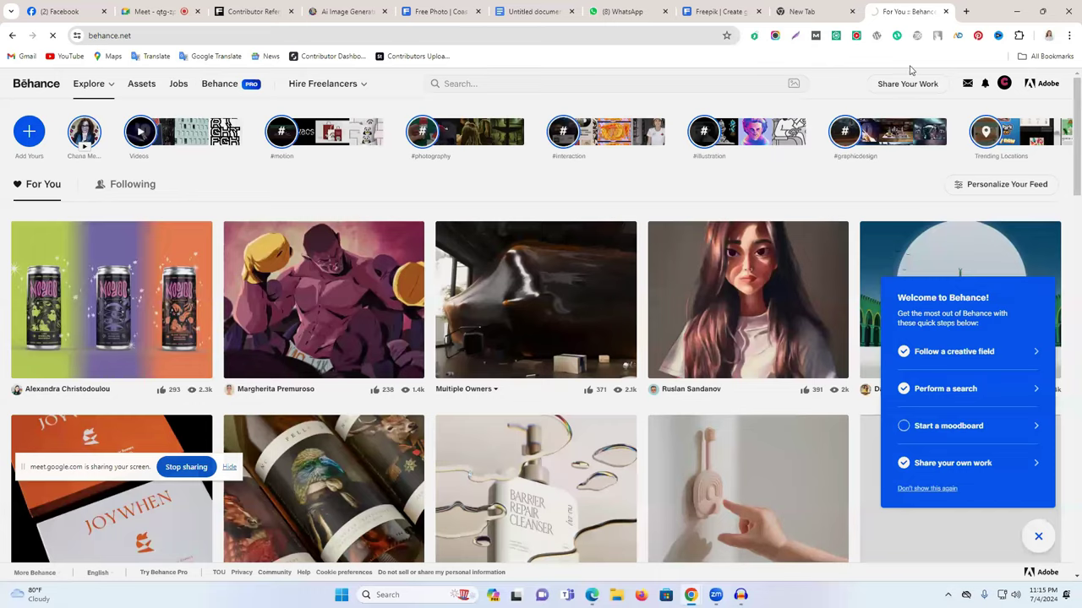
pyautogui.hotkey('ctrl', 'l')
pyautogui.hotkey('ctrl', 'c')
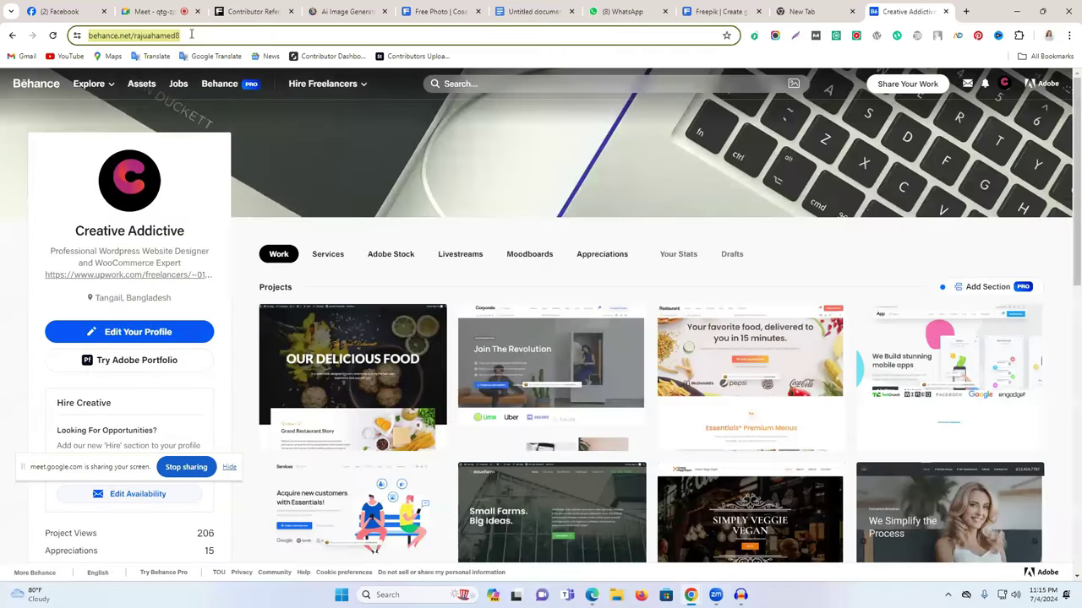
# - Return to the Vecteezy application window, passing through the Freepik Contributor tabs
pyautogui.moveTo(690, 595)
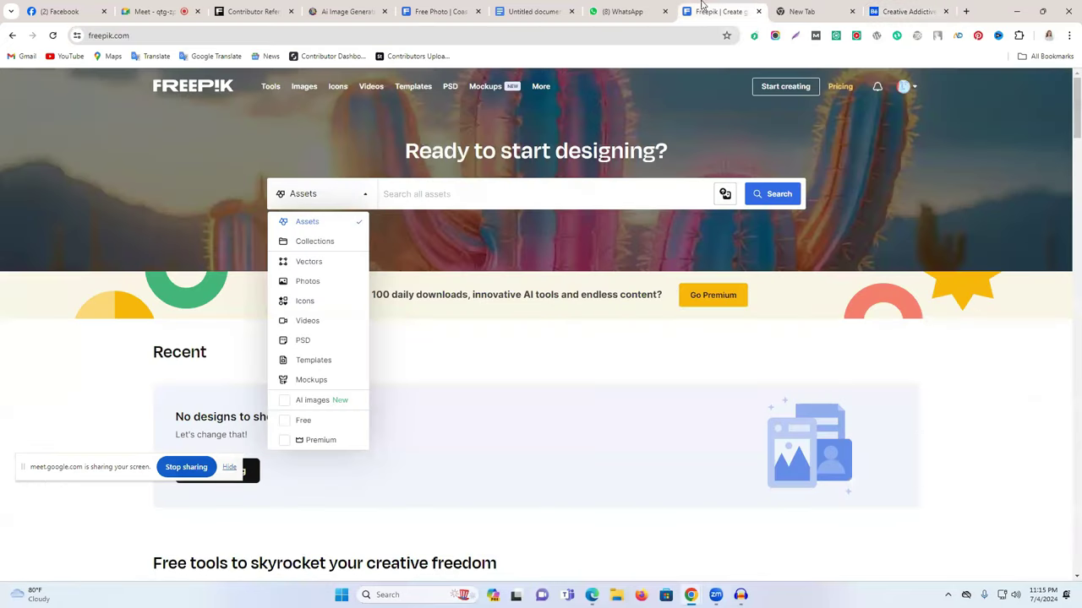
pyautogui.click(710, 11)
pyautogui.click(254, 11)
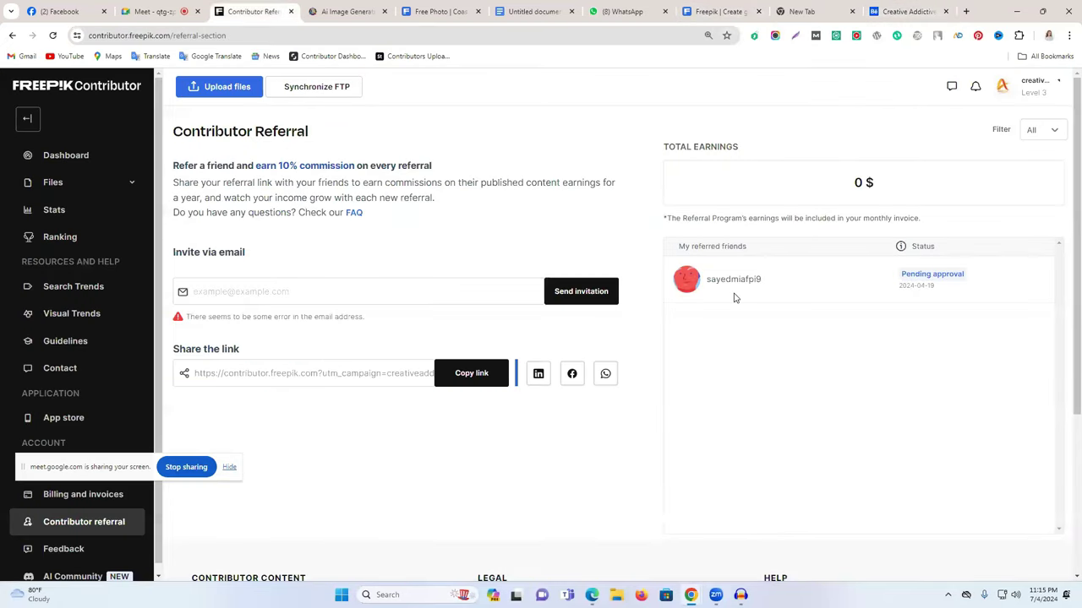
pyautogui.moveTo(690, 595)
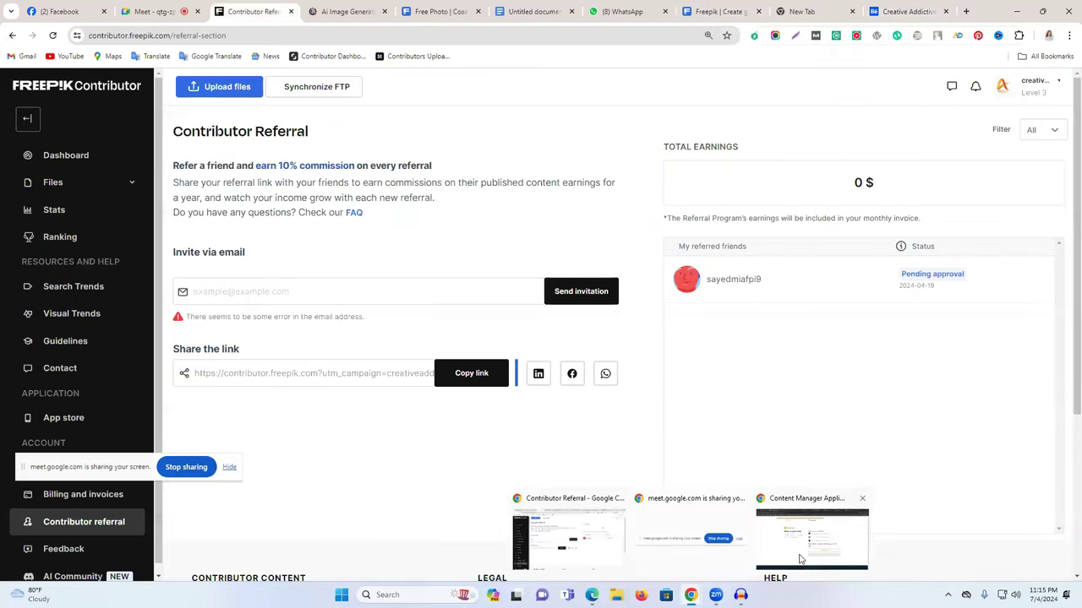
pyautogui.click(807, 540)
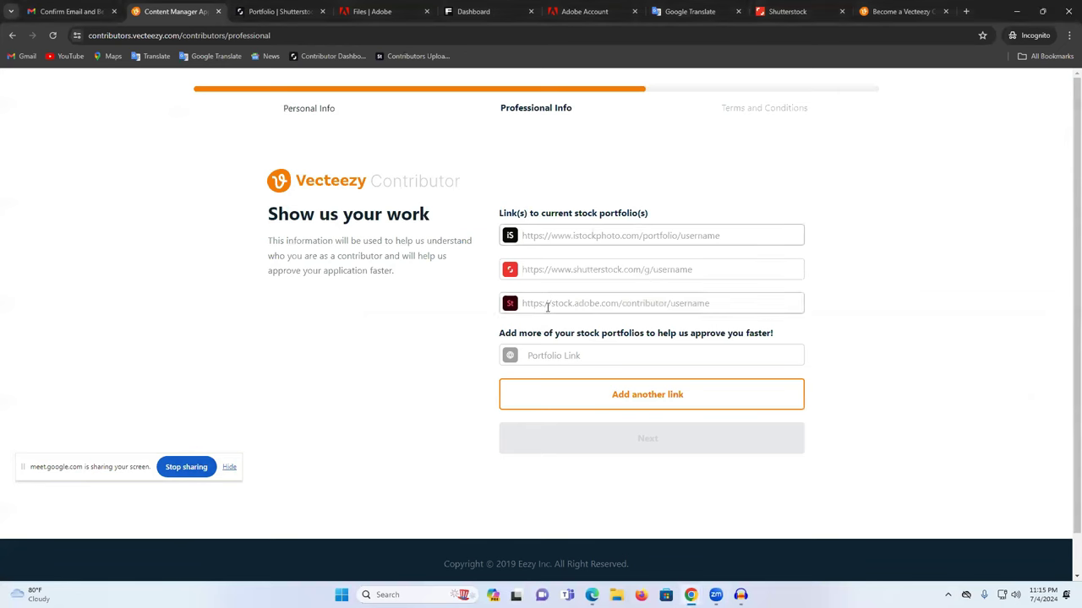
# - Paste the Behance profile link as an extra portfolio link and continue to the terms
pyautogui.click(561, 358)
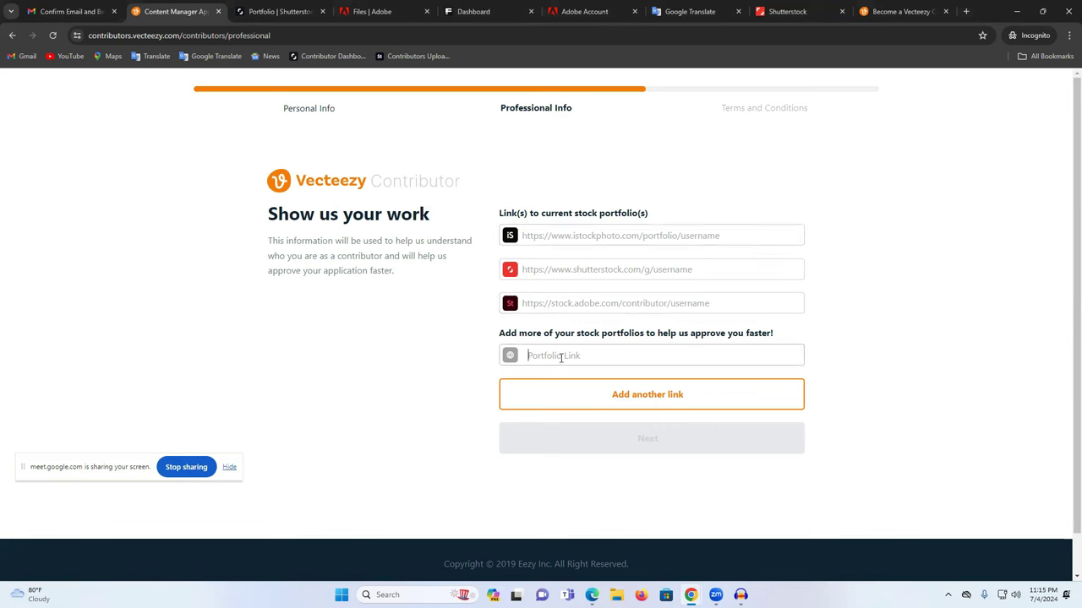
pyautogui.hotkey('ctrl', 'v')
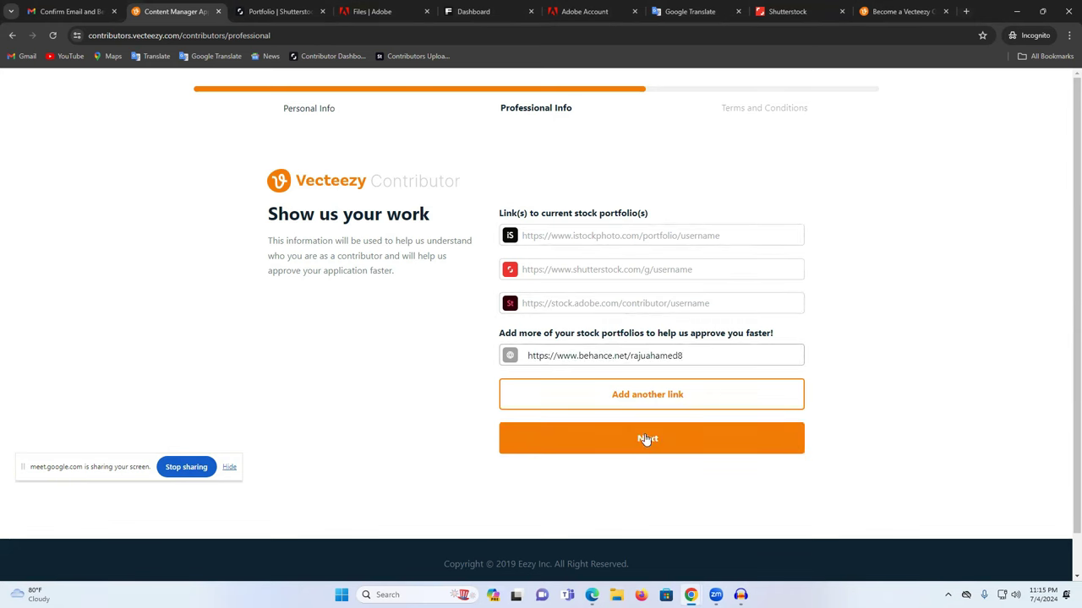
pyautogui.click(640, 439)
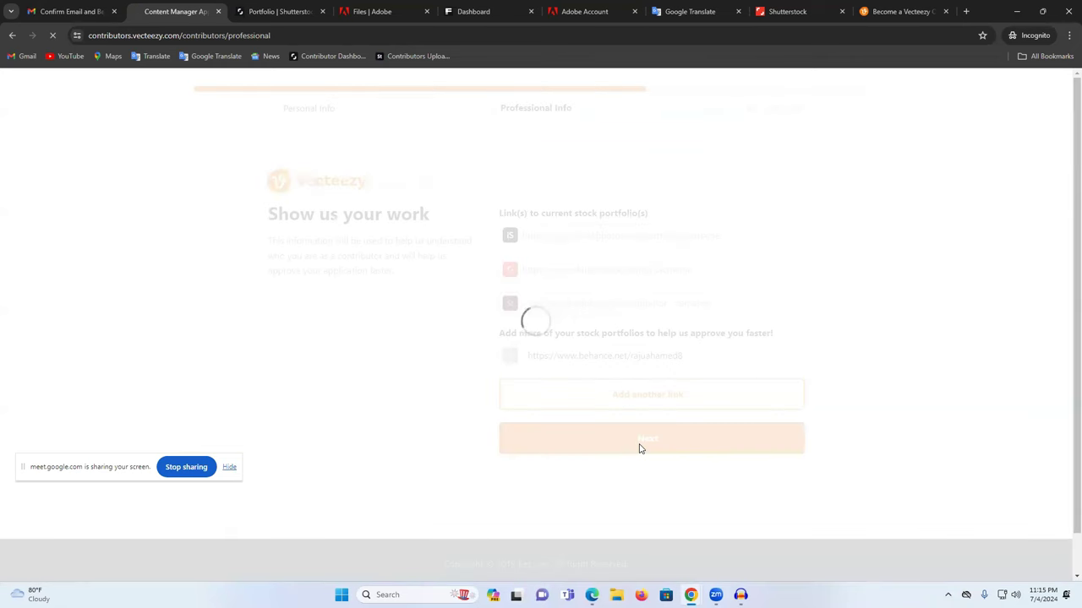
# - Agree to the Contributor Agreement and submit the Vecteezy application
pyautogui.scroll(-8, 664, 338)
pyautogui.scroll(-15, 664, 338)
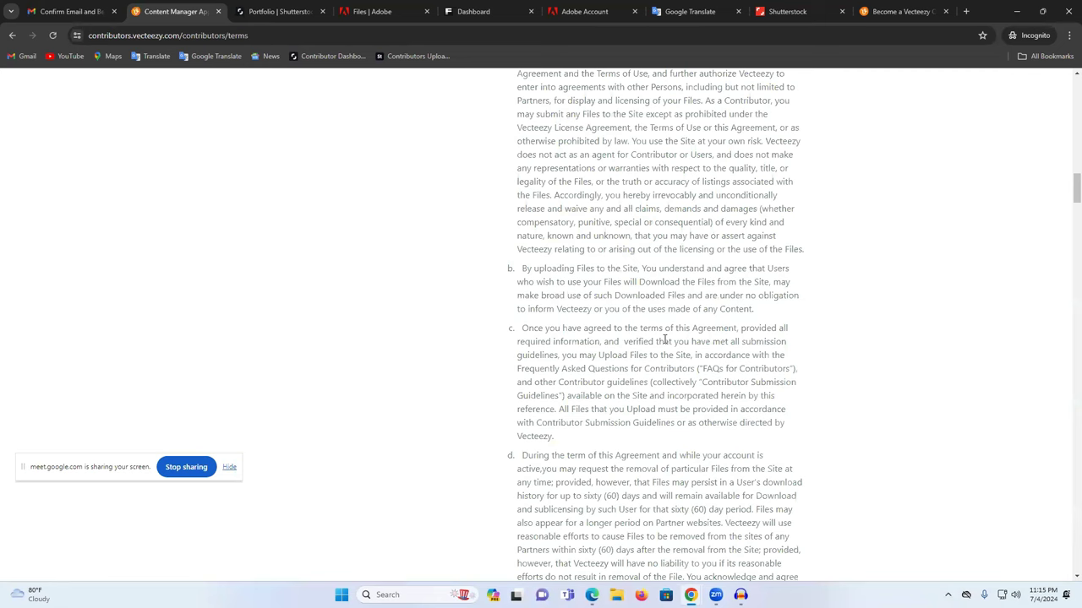
pyautogui.scroll(-20, 1045, 295)
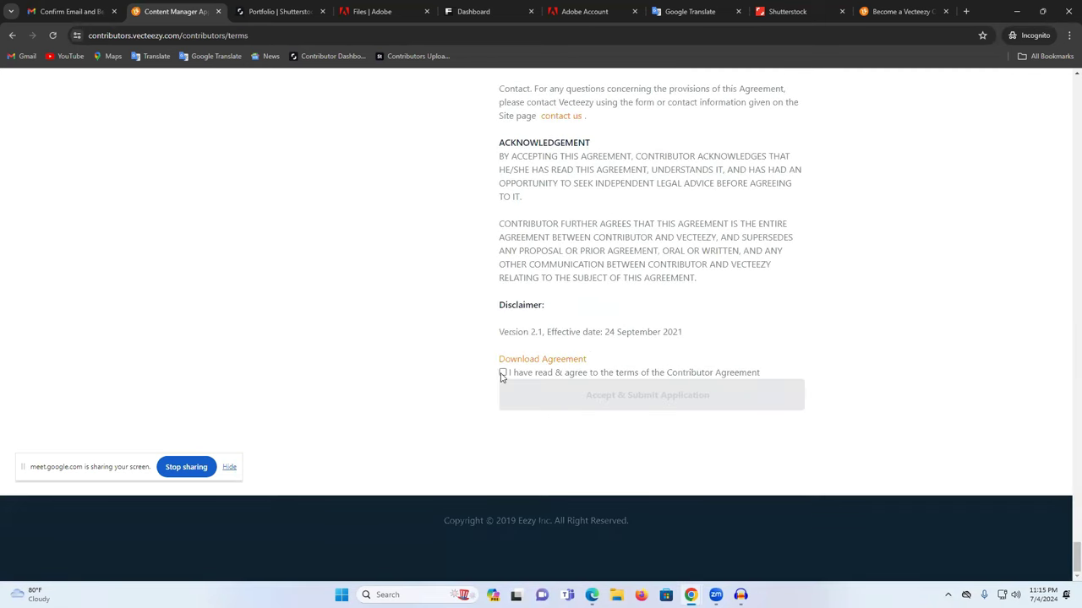
pyautogui.click(502, 374)
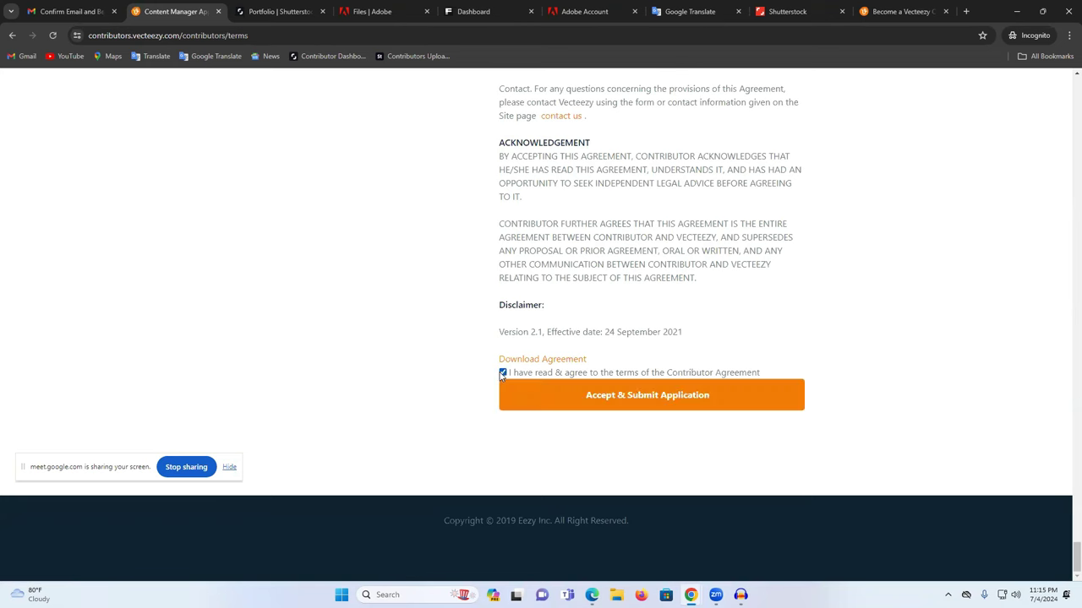
pyautogui.click(502, 373)
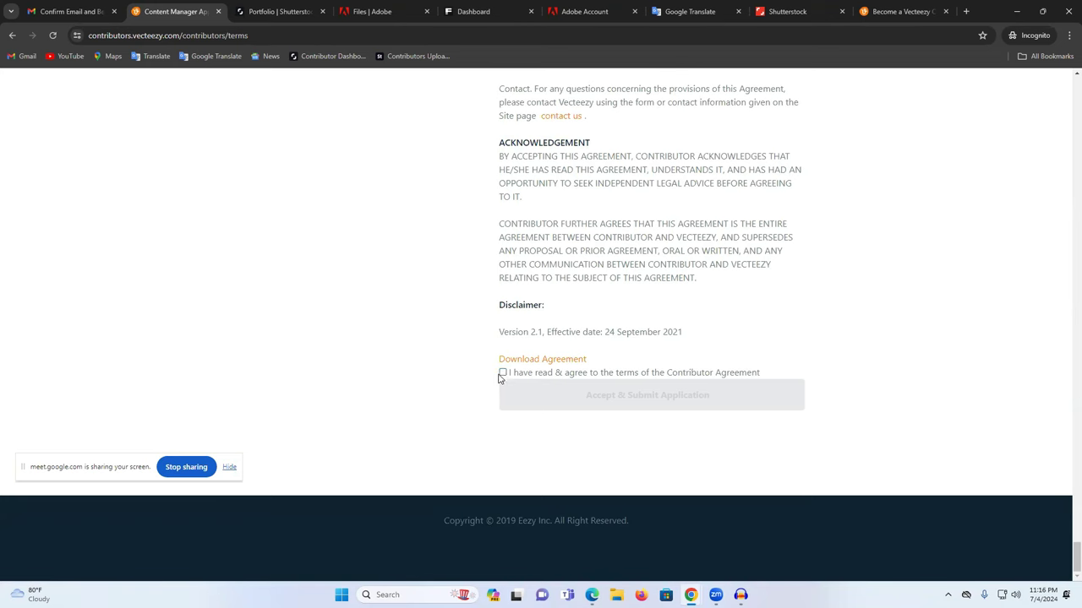
pyautogui.click(502, 373)
pyautogui.click(583, 404)
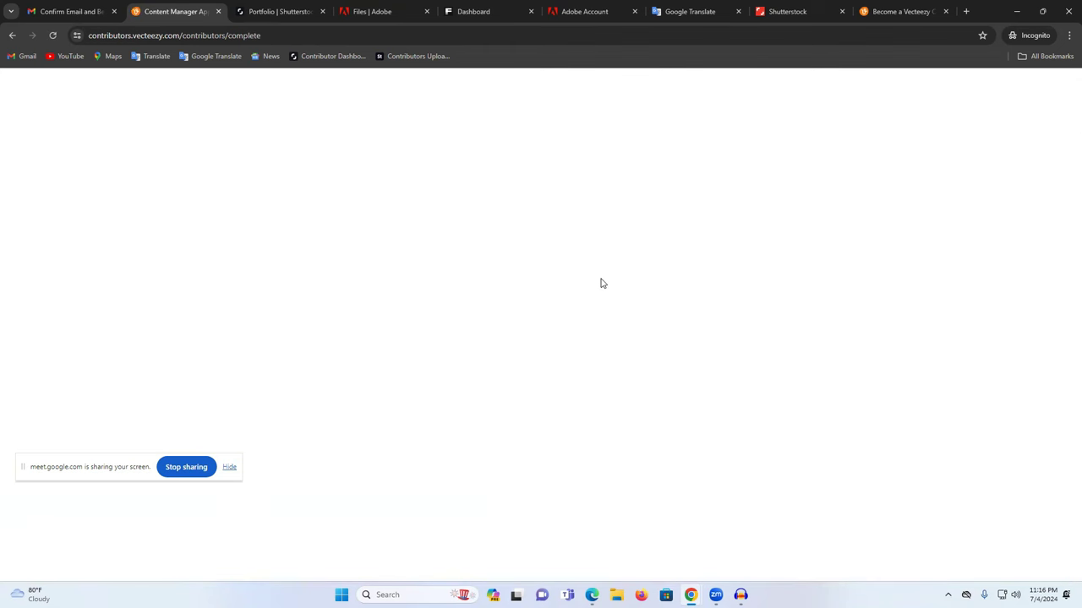
# - Check the Gmail inbox and the Vecteezy contributor pages for the application result
pyautogui.click(42, 11)
pyautogui.click(171, 123)
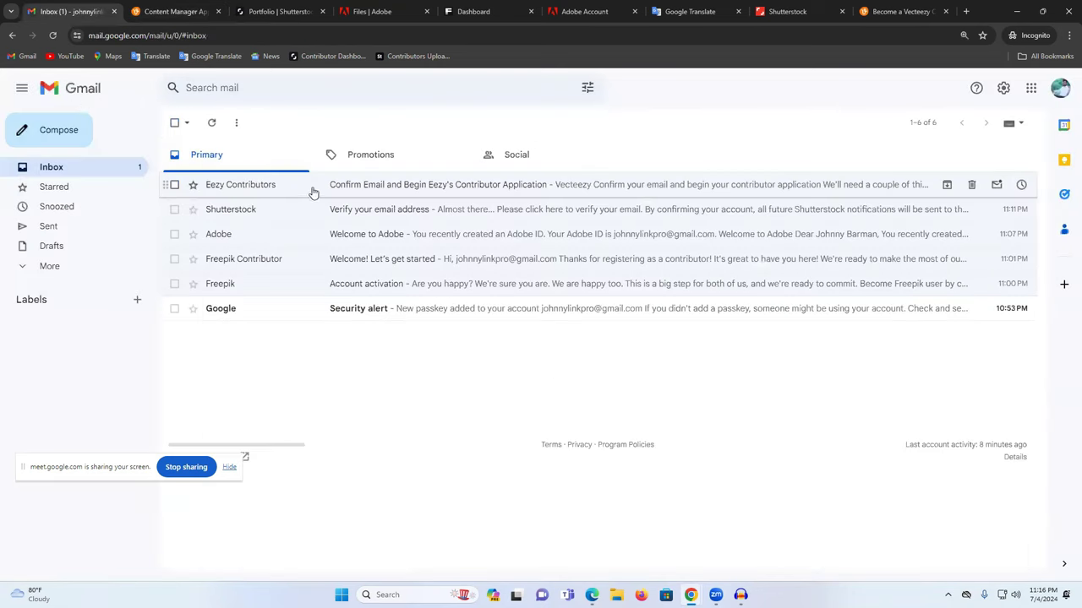
pyautogui.click(169, 11)
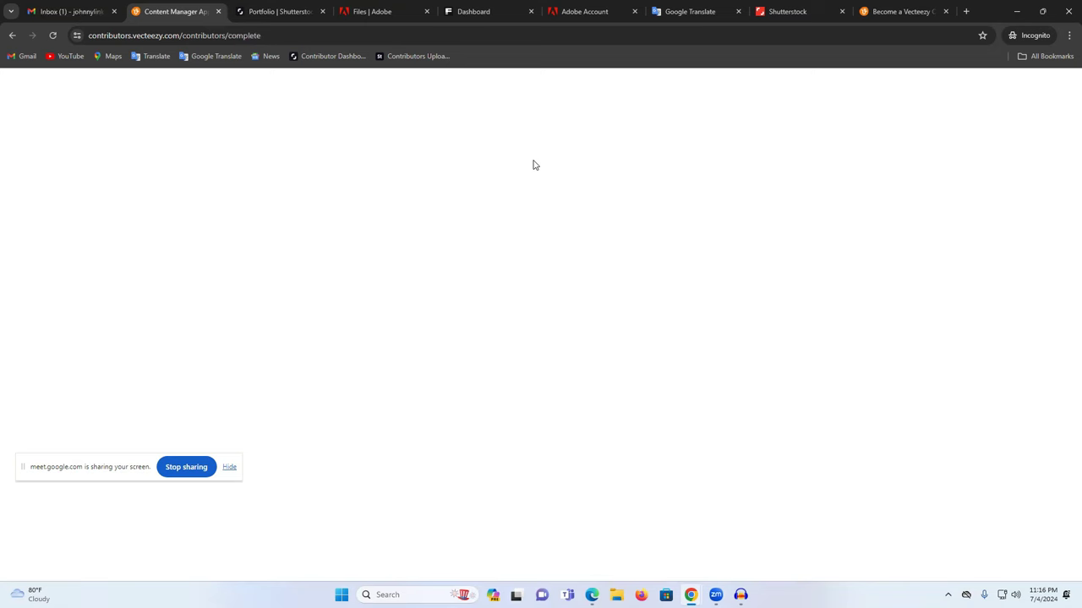
pyautogui.click(871, 10)
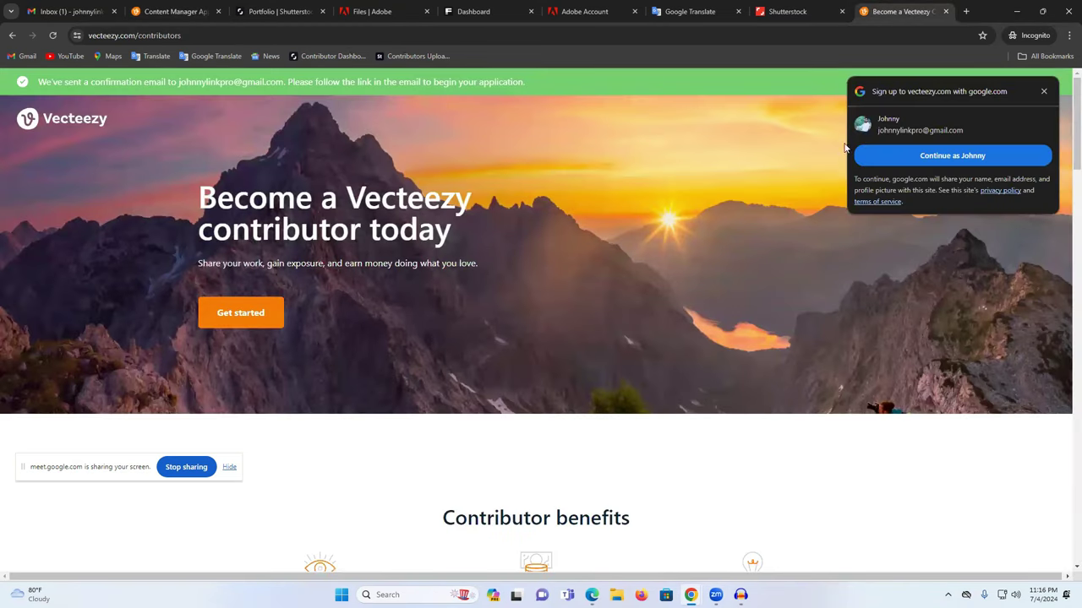
pyautogui.click(174, 10)
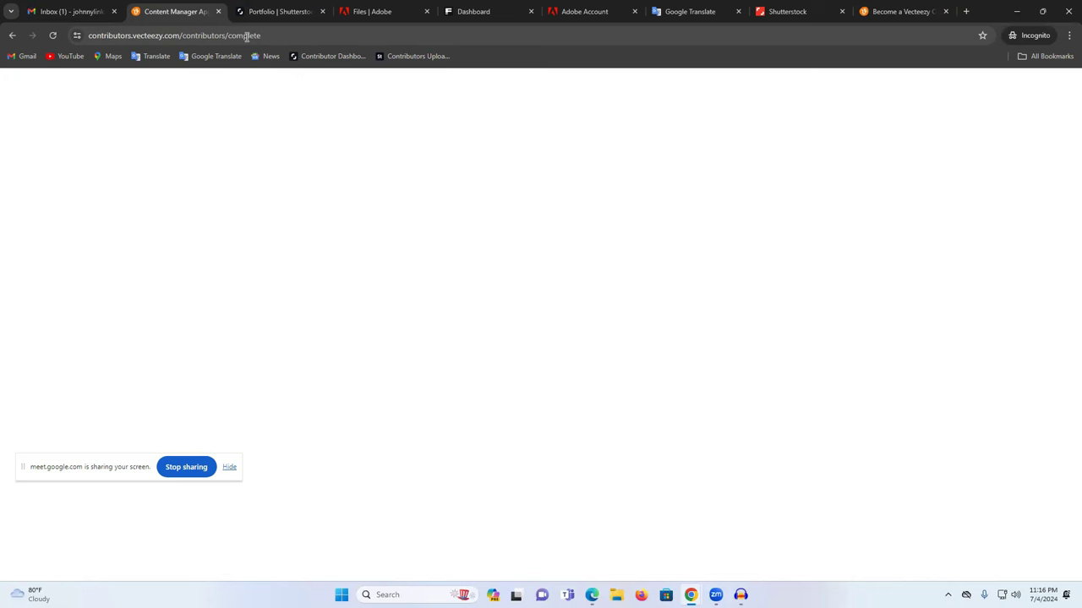
pyautogui.click(84, 11)
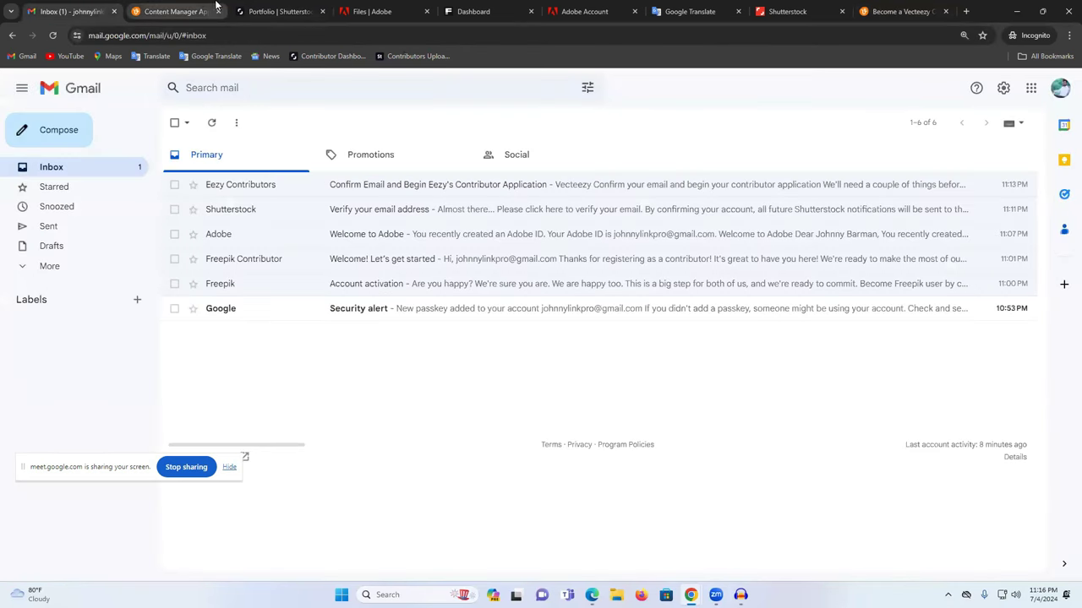
pyautogui.click(190, 11)
# - Reload the blank completion page, then go to the Vecteezy home page
pyautogui.click(54, 37)
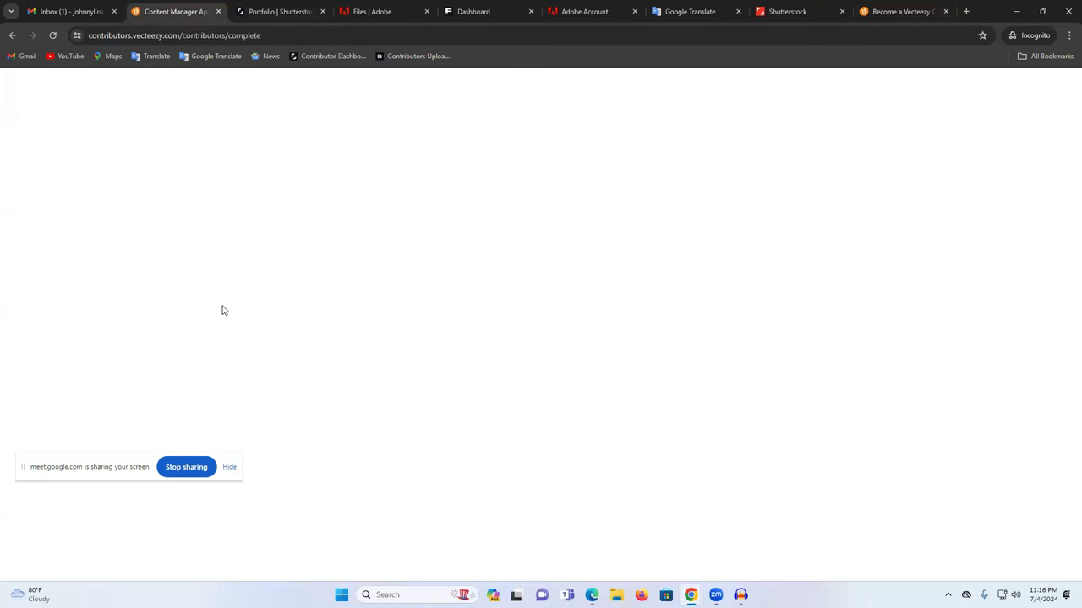
pyautogui.click(900, 11)
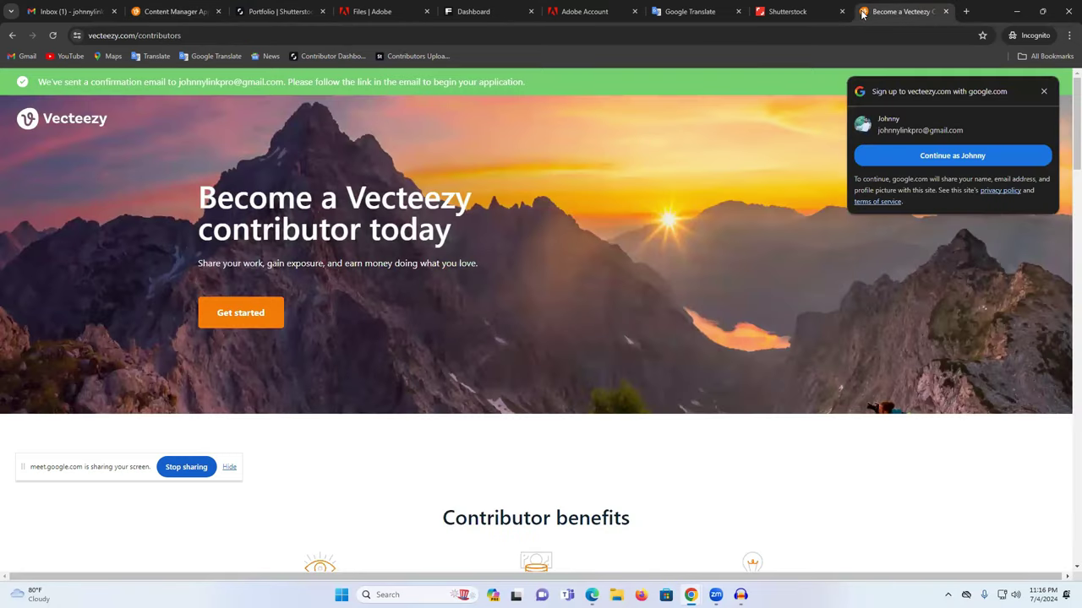
pyautogui.click(59, 120)
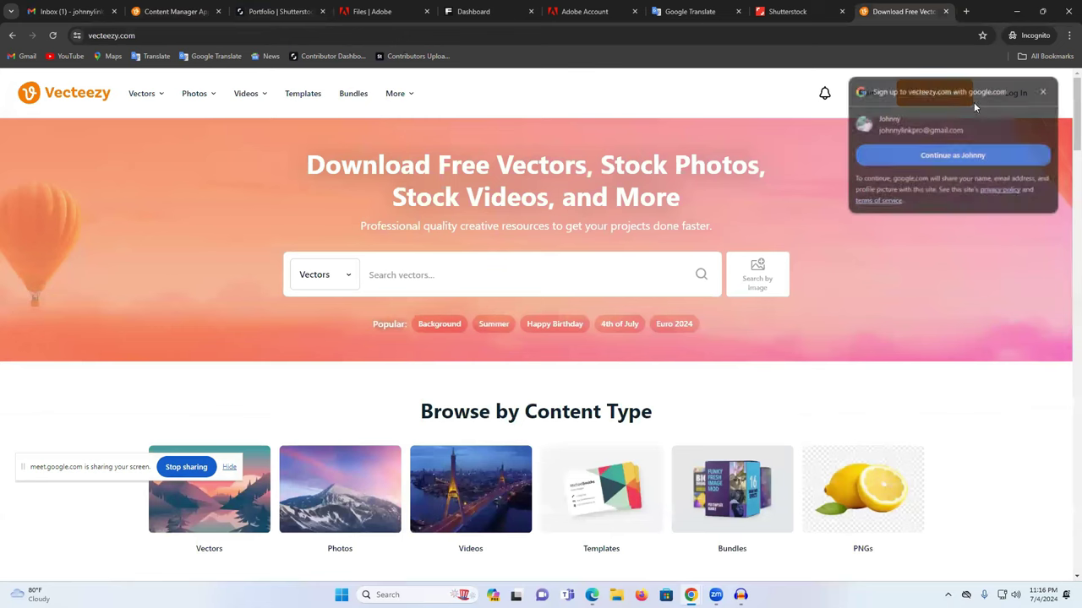
# - Dismiss the Google sign-up prompt, open the Vecteezy login form, and clear the mis-pasted email
pyautogui.click(1043, 91)
pyautogui.click(1016, 93)
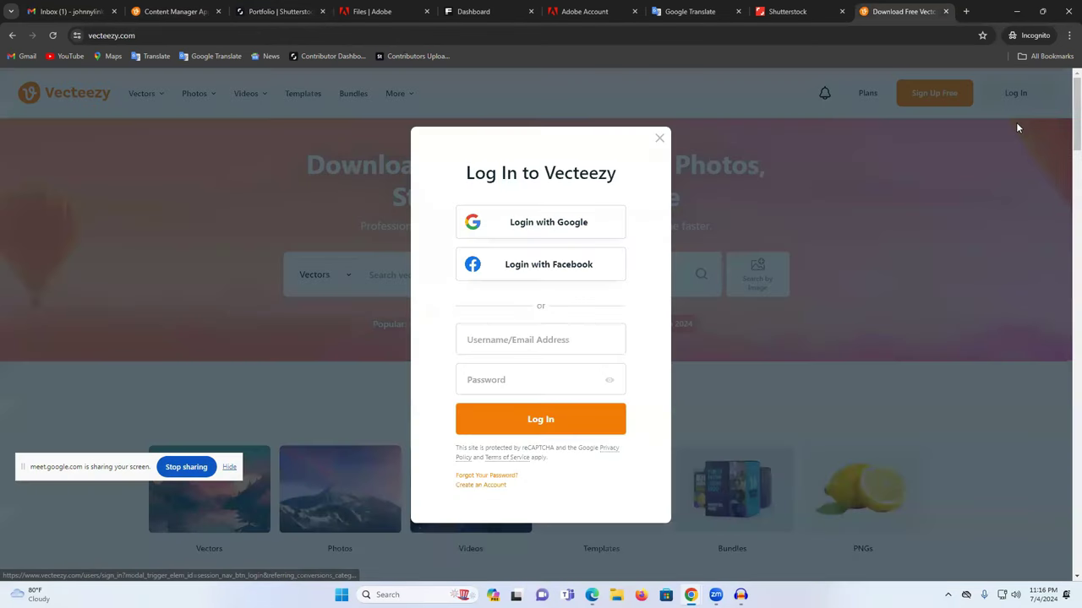
pyautogui.click(512, 339)
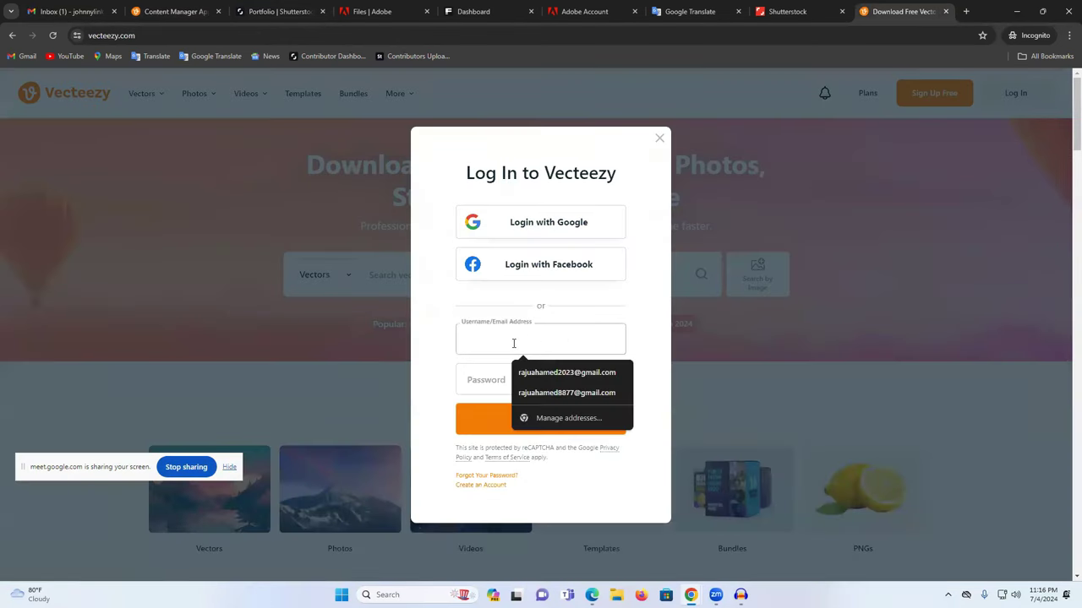
pyautogui.hotkey('ctrl', 'v')
pyautogui.hotkey('ctrl', 'a')
pyautogui.press('BackSpace')
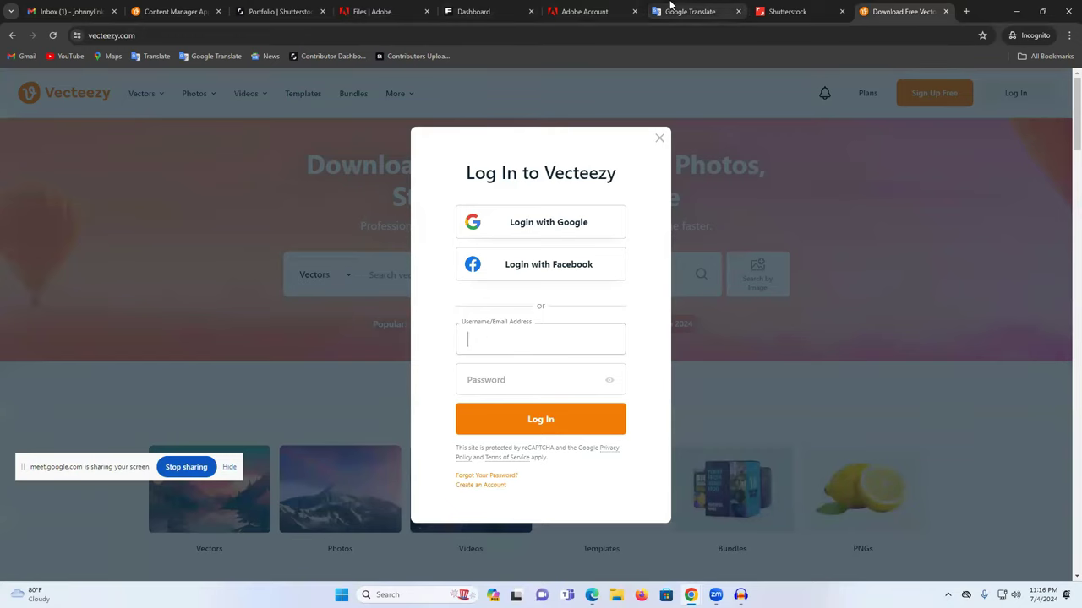
# - Copy the saved account password from Google Translate into the Vecteezy password field
pyautogui.click(670, 10)
pyautogui.doubleClick(235, 187)
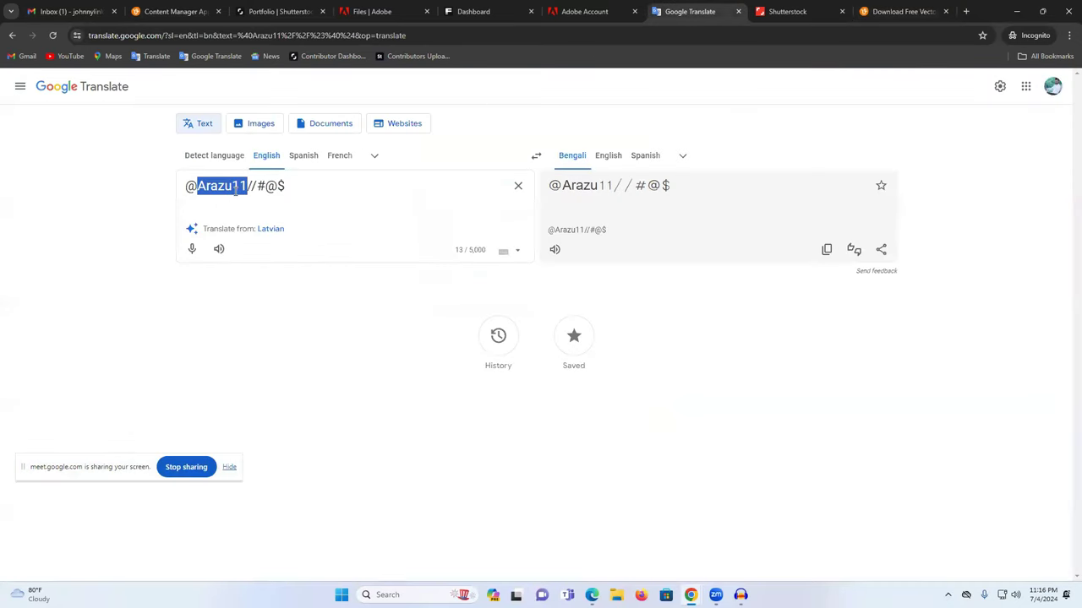
pyautogui.click(912, 10)
pyautogui.click(485, 380)
pyautogui.hotkey('ctrl', 'v')
pyautogui.doubleClick(506, 381)
pyautogui.click(494, 380)
# - Copy the Google account email address into the username field and attempt to log in
pyautogui.click(79, 7)
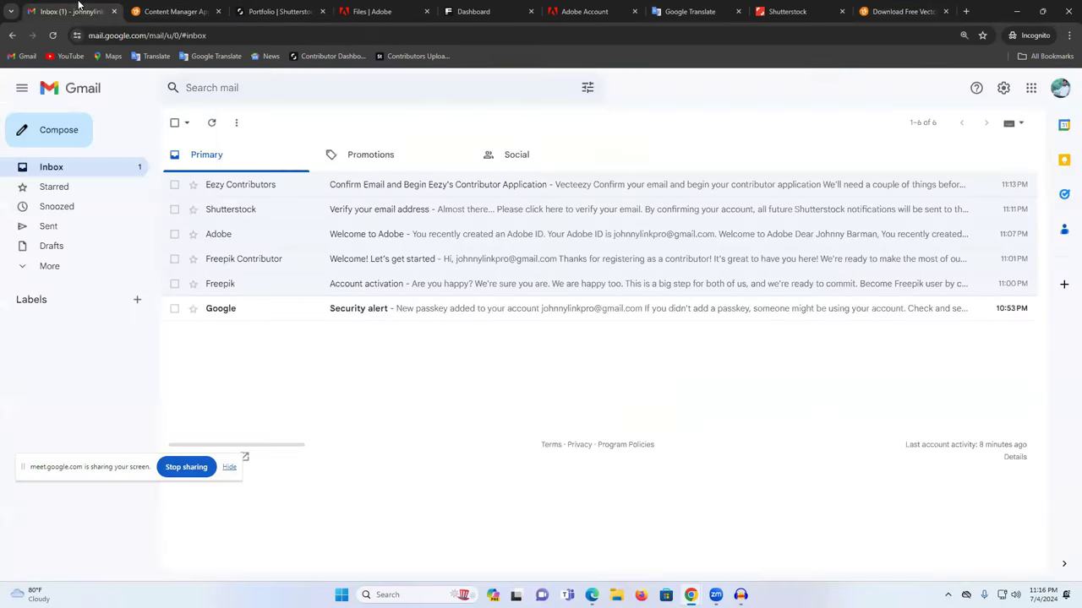
pyautogui.click(1058, 91)
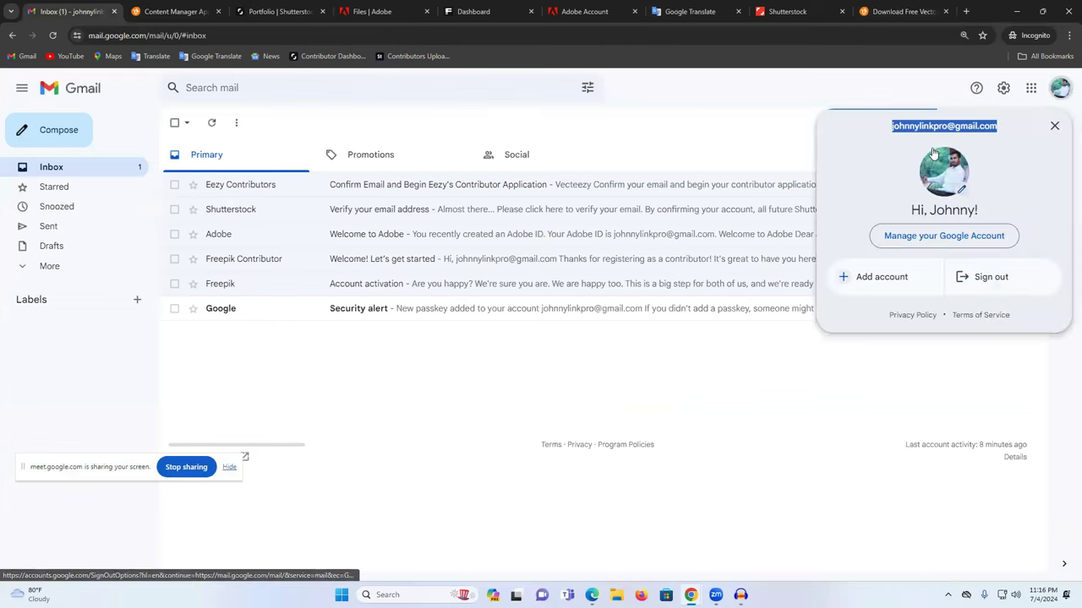
pyautogui.click(900, 11)
pyautogui.click(485, 339)
pyautogui.hotkey('ctrl', 'v')
pyautogui.click(580, 432)
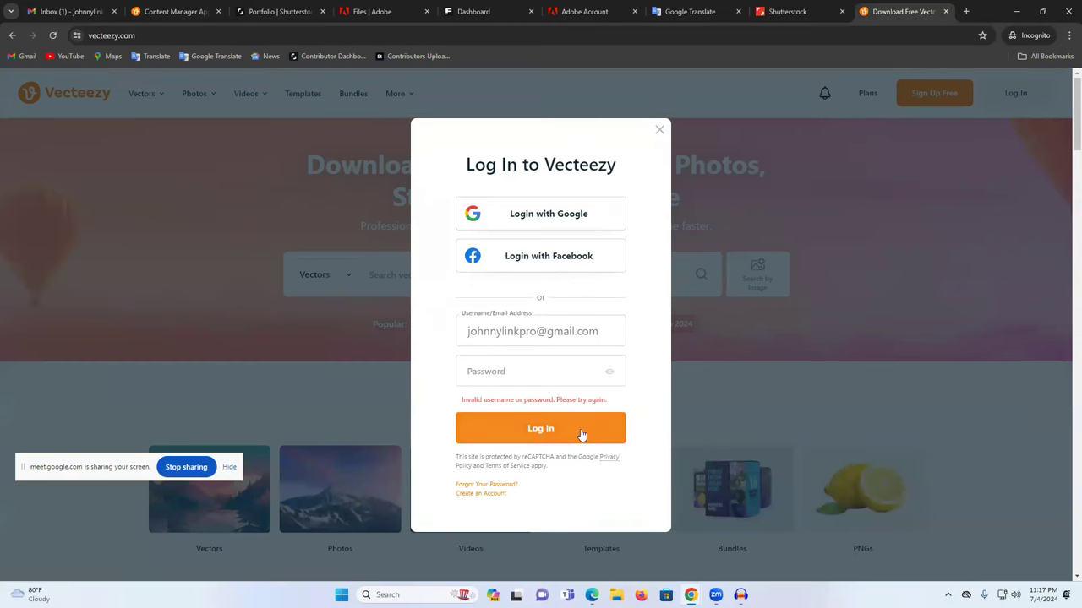
# - Open the Eezy Contributors confirmation email in Gmail
pyautogui.click(67, 11)
pyautogui.click(370, 190)
pyautogui.scroll(-3, 605, 507)
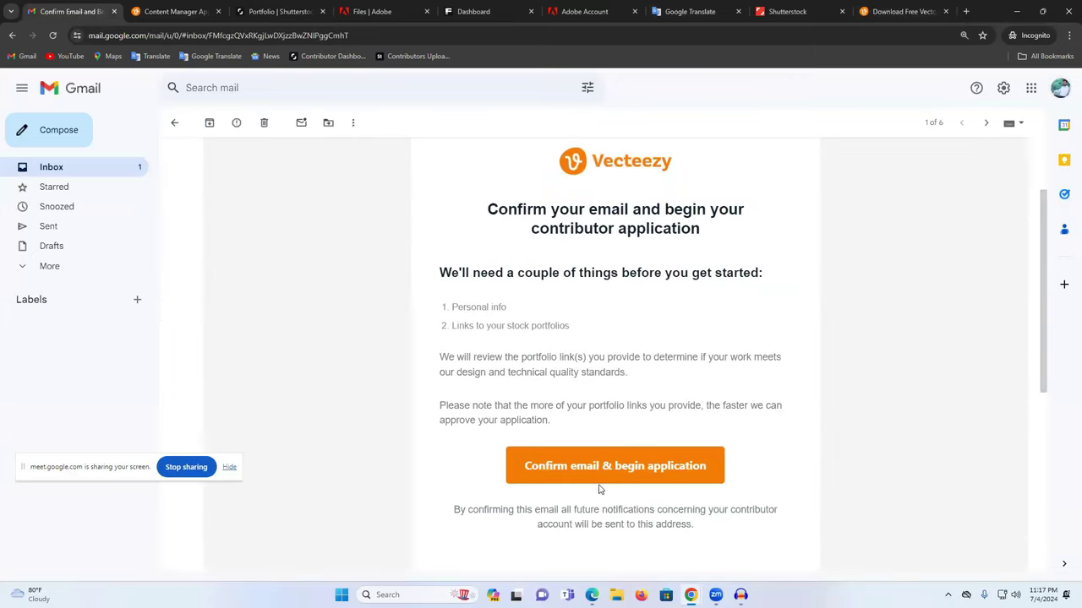
# - Confirm the email, close the extra loading tab, and open the Vecteezy content guidelines
pyautogui.click(596, 476)
pyautogui.click(245, 11)
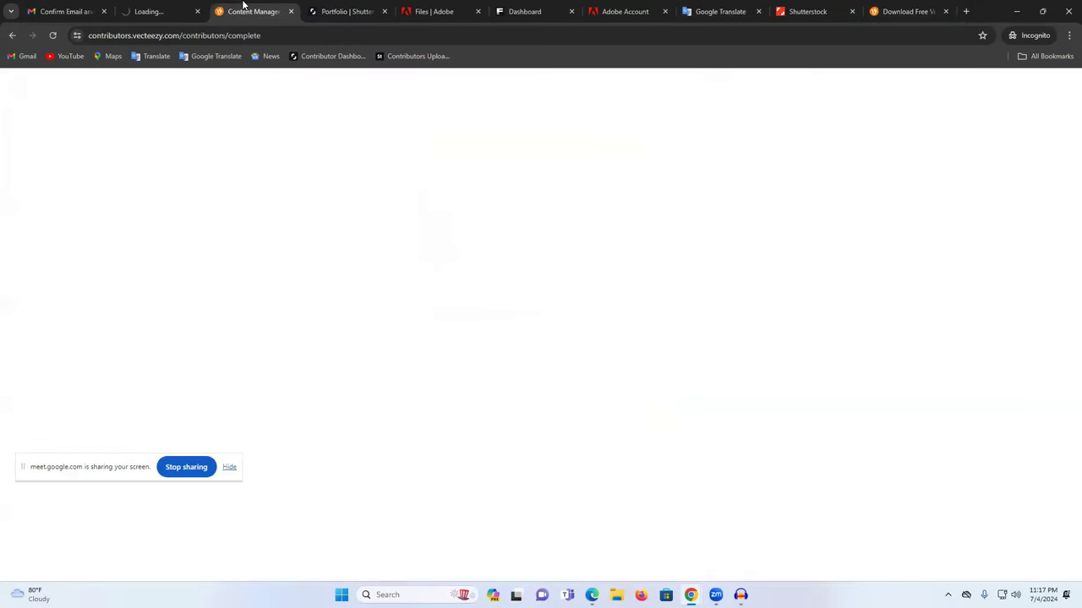
pyautogui.click(290, 11)
pyautogui.click(160, 11)
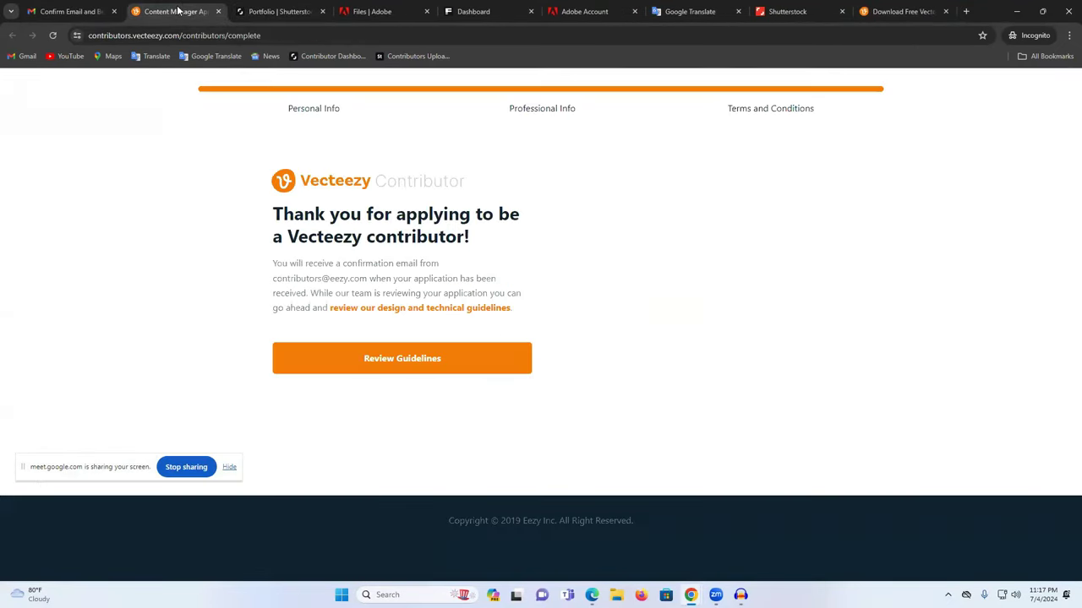
pyautogui.click(378, 370)
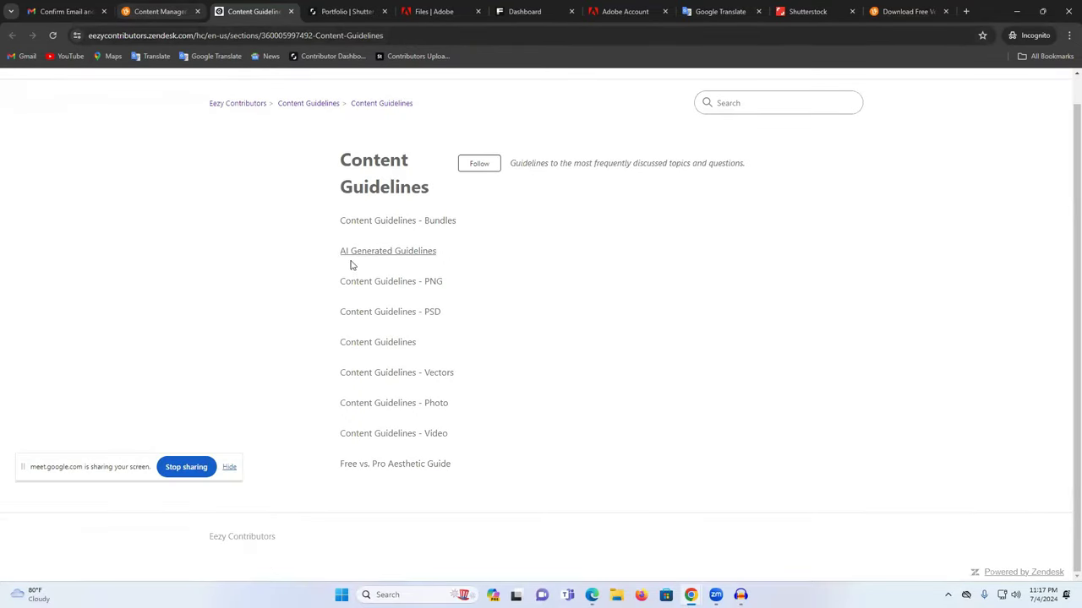
# - Review the application thank-you page, then return to the Gmail inbox list
pyautogui.click(203, 7)
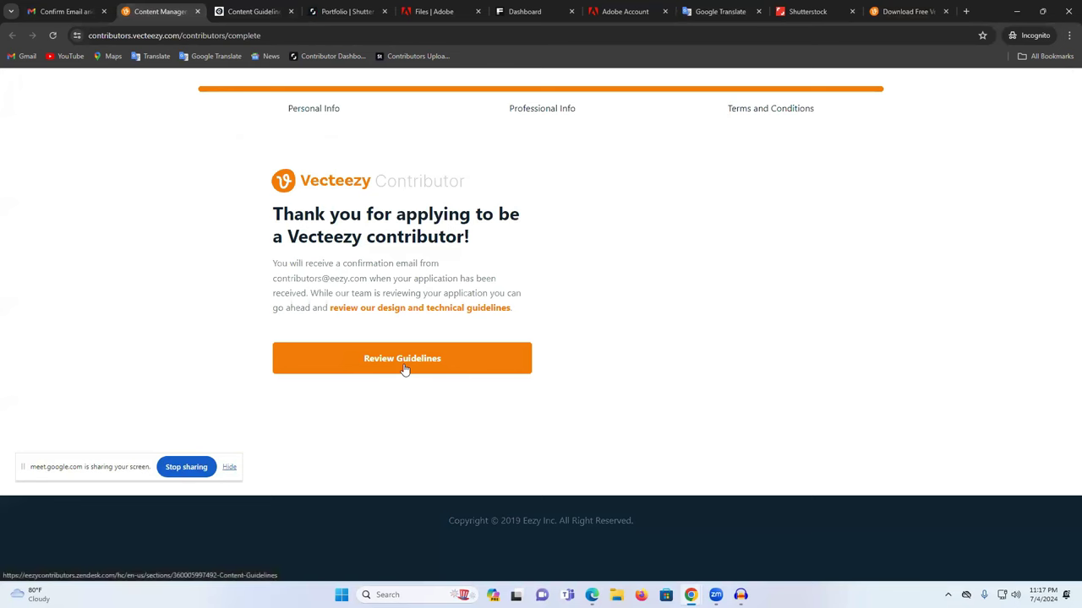
pyautogui.moveTo(276, 213); pyautogui.dragTo(459, 256)
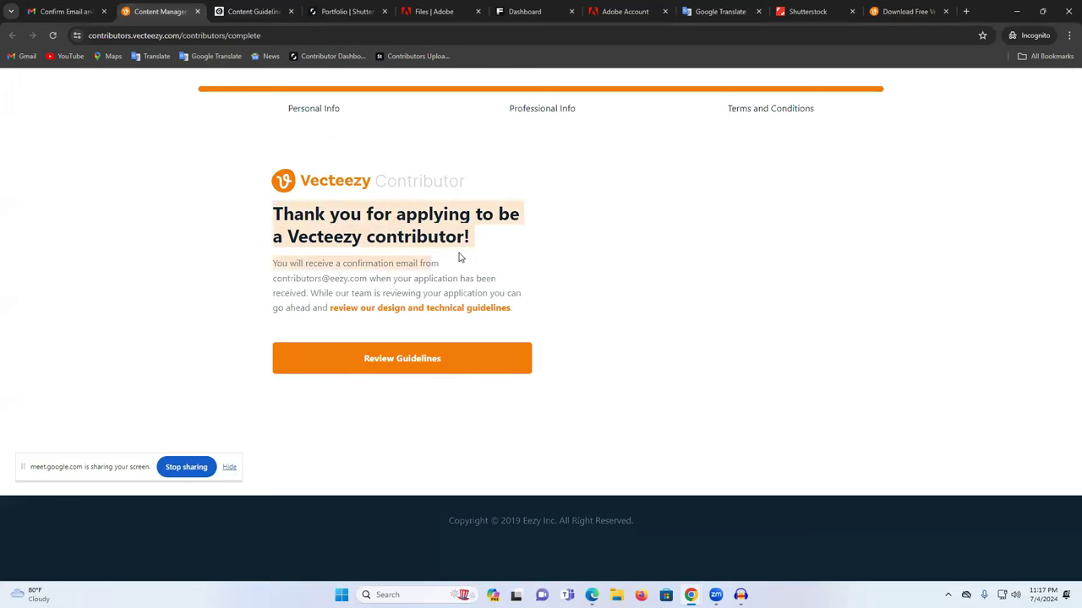
pyautogui.click(459, 256)
pyautogui.click(61, 11)
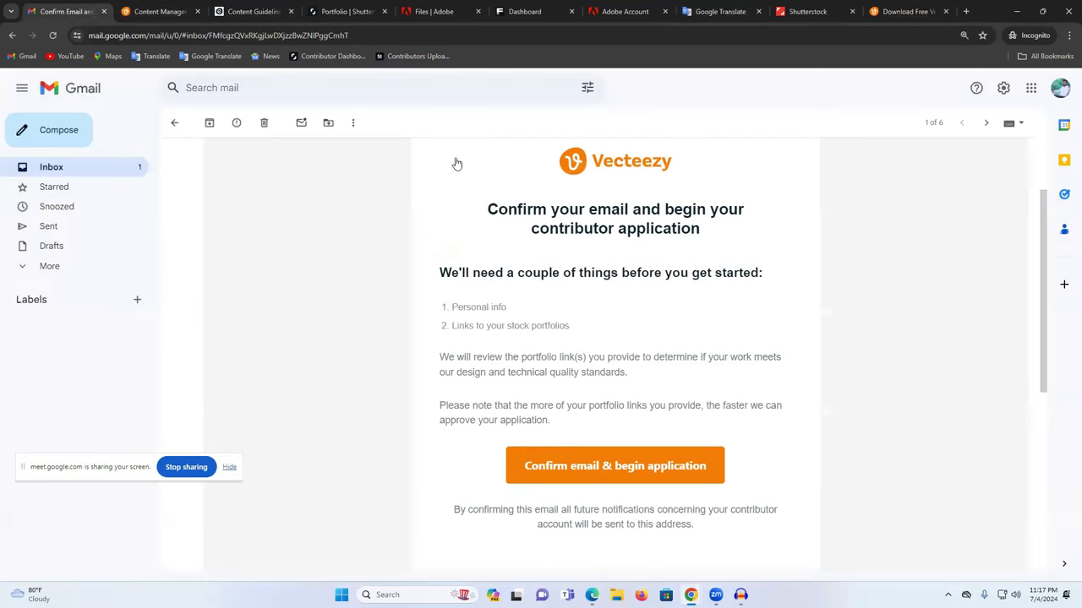
pyautogui.click(175, 125)
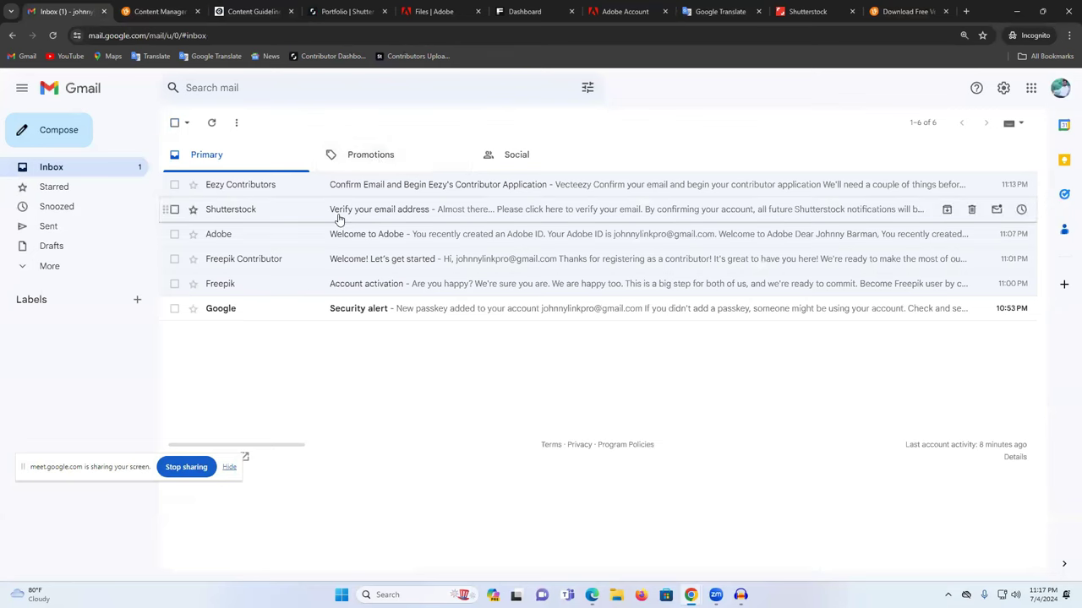
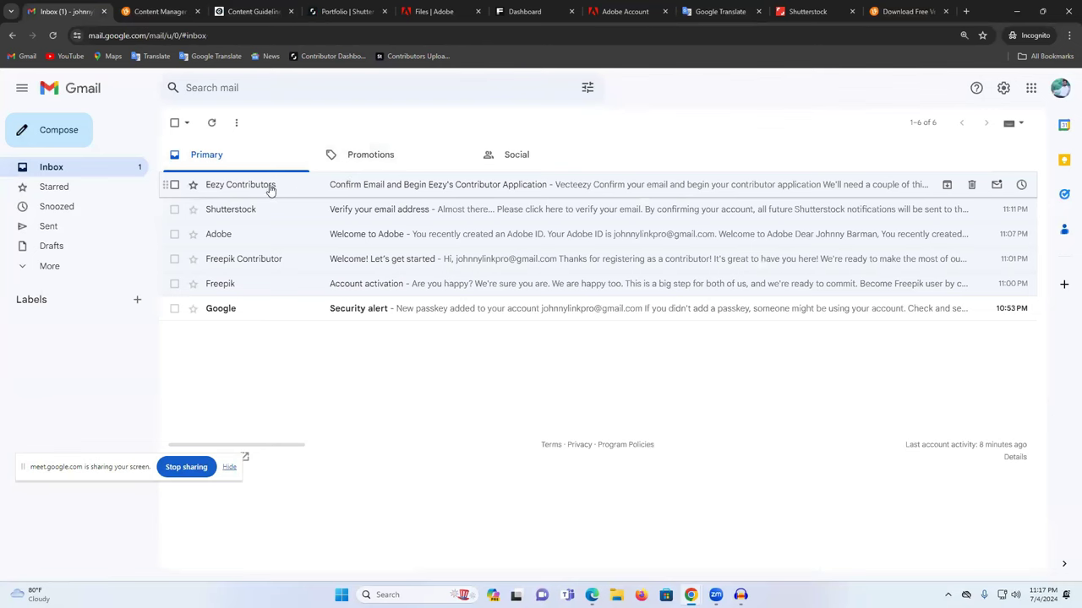
# - Close the Eezy Content Guidelines tab
pyautogui.moveTo(270, 189)
pyautogui.click(253, 11)
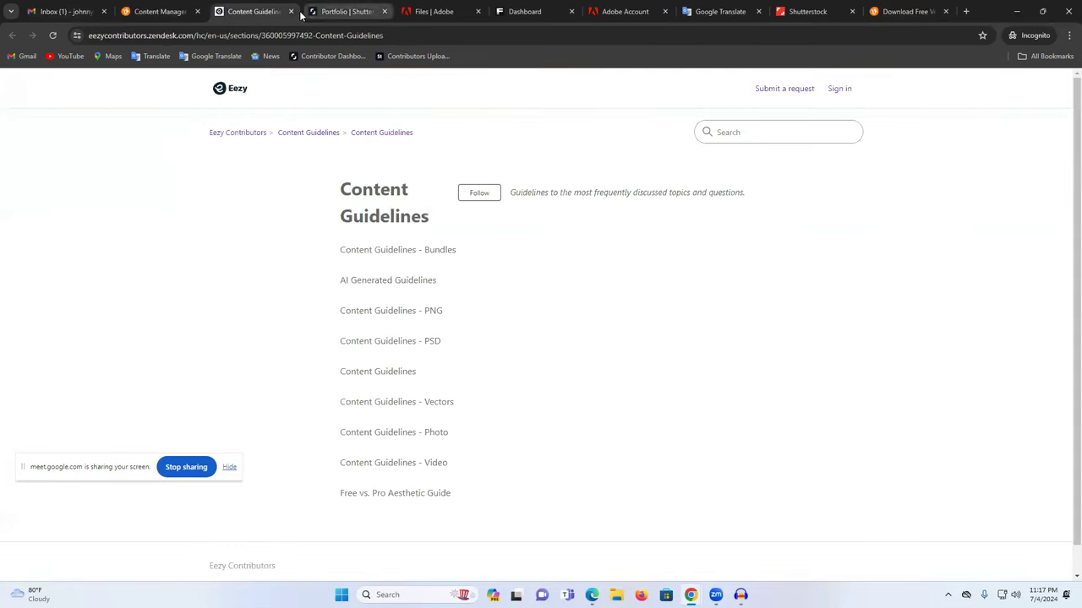
pyautogui.click(290, 12)
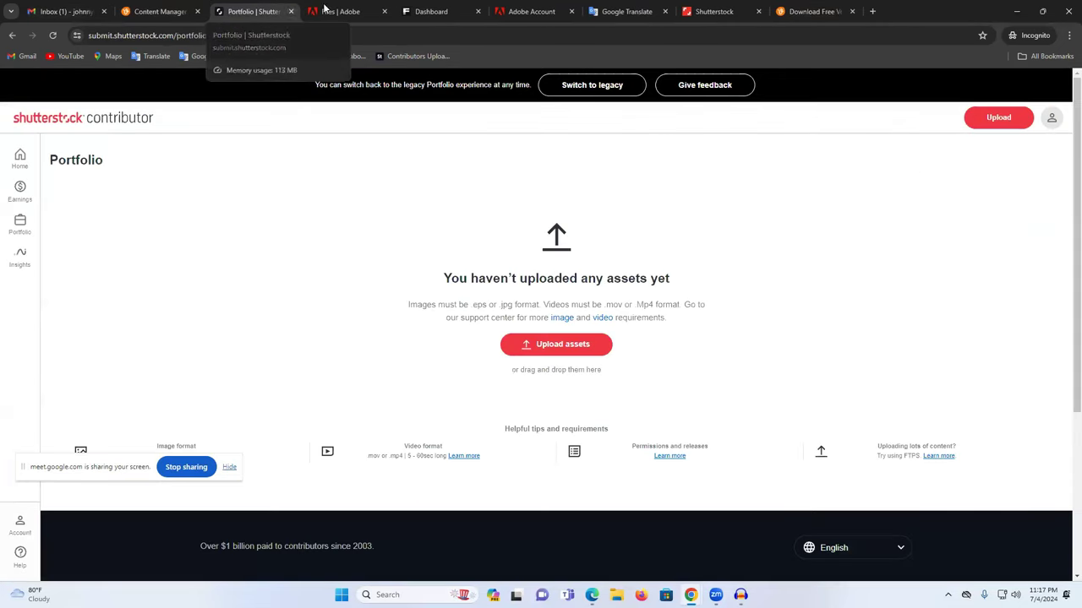
# - In Adobe Files, try New folder and file upload, cancelling both
pyautogui.click(344, 11)
pyautogui.click(1046, 131)
pyautogui.click(1011, 154)
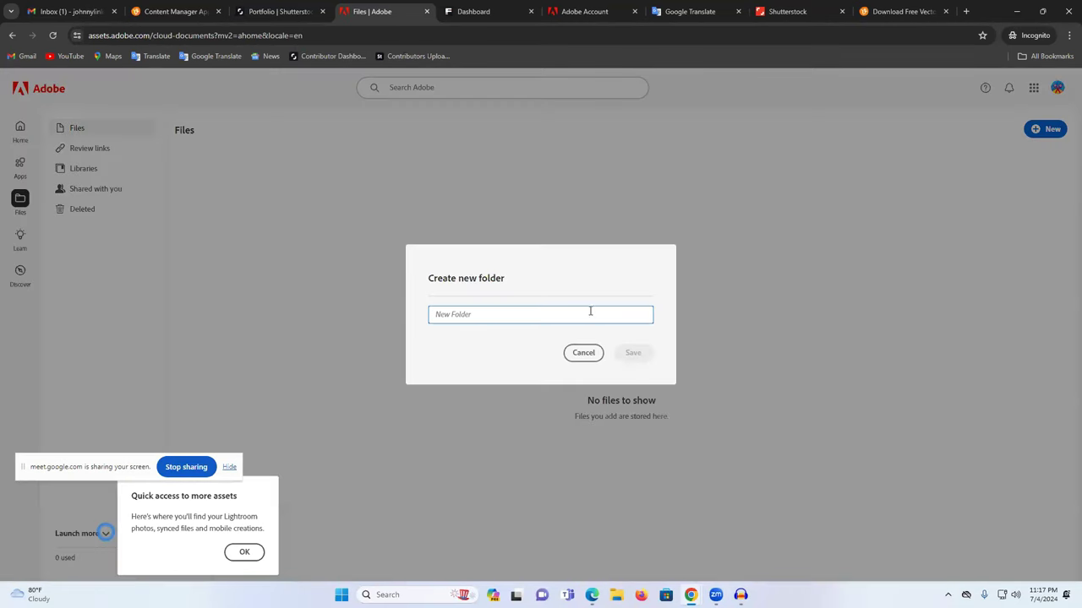
pyautogui.click(587, 354)
pyautogui.click(1048, 133)
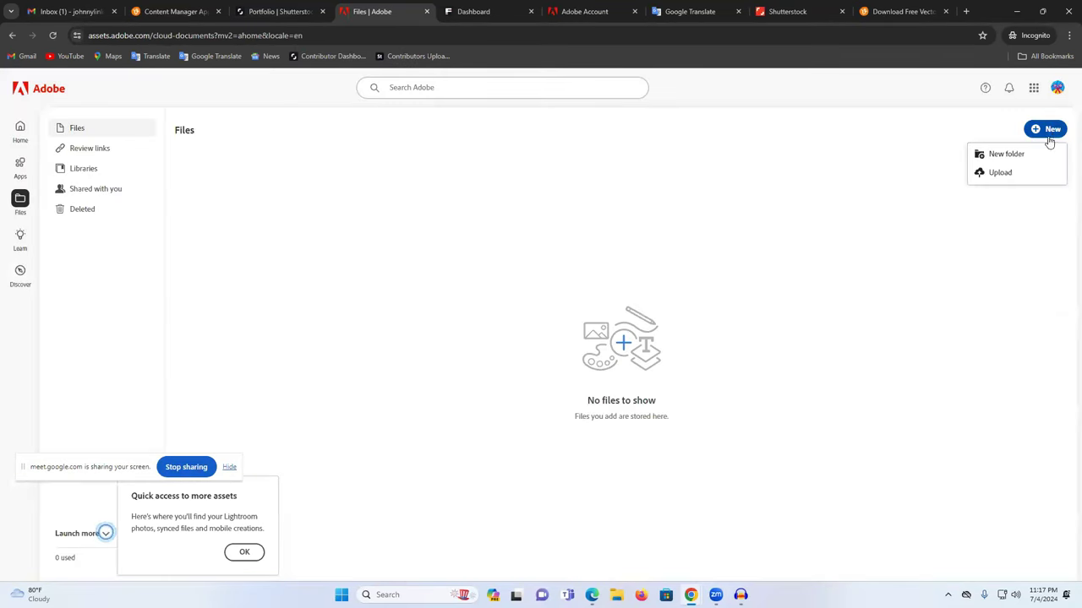
pyautogui.click(1028, 176)
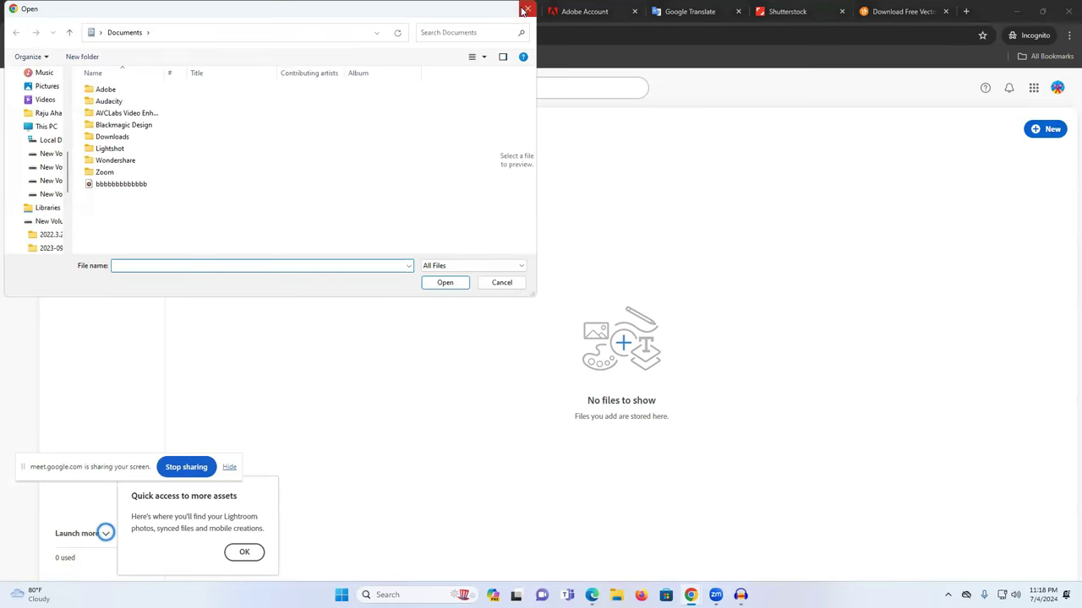
pyautogui.click(583, 11)
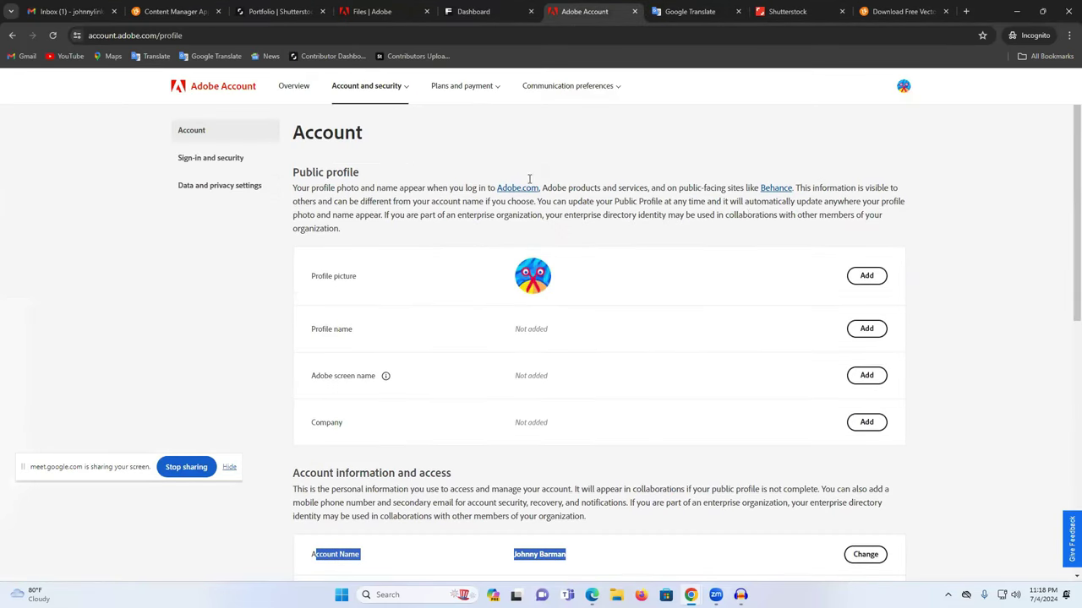
# - View the Adobe account overview, then close the Freepik Dashboard and Adobe Account tabs
pyautogui.click(307, 89)
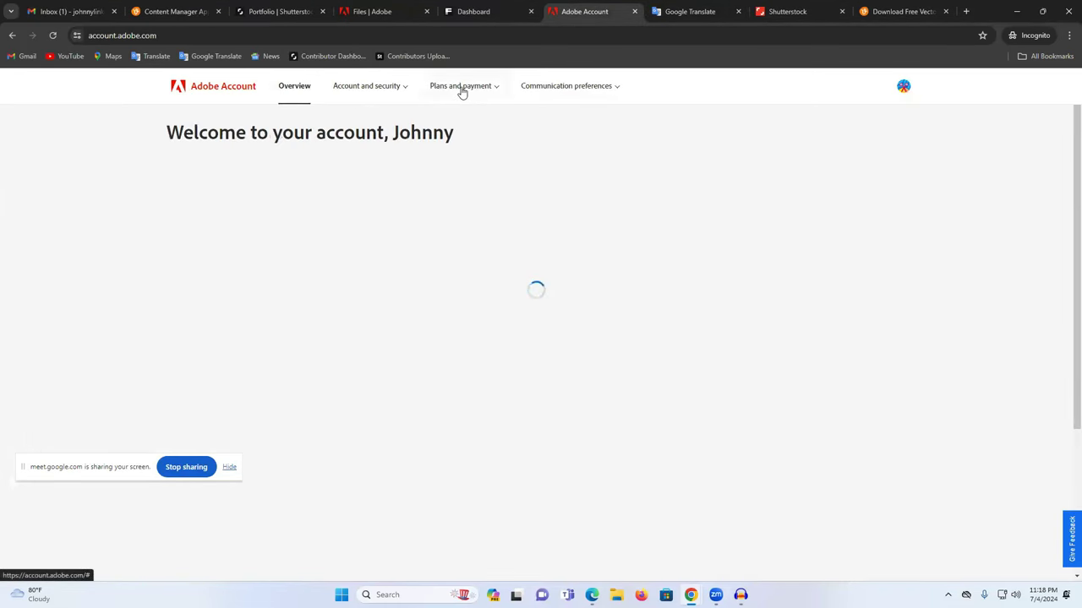
pyautogui.click(530, 12)
pyautogui.click(531, 12)
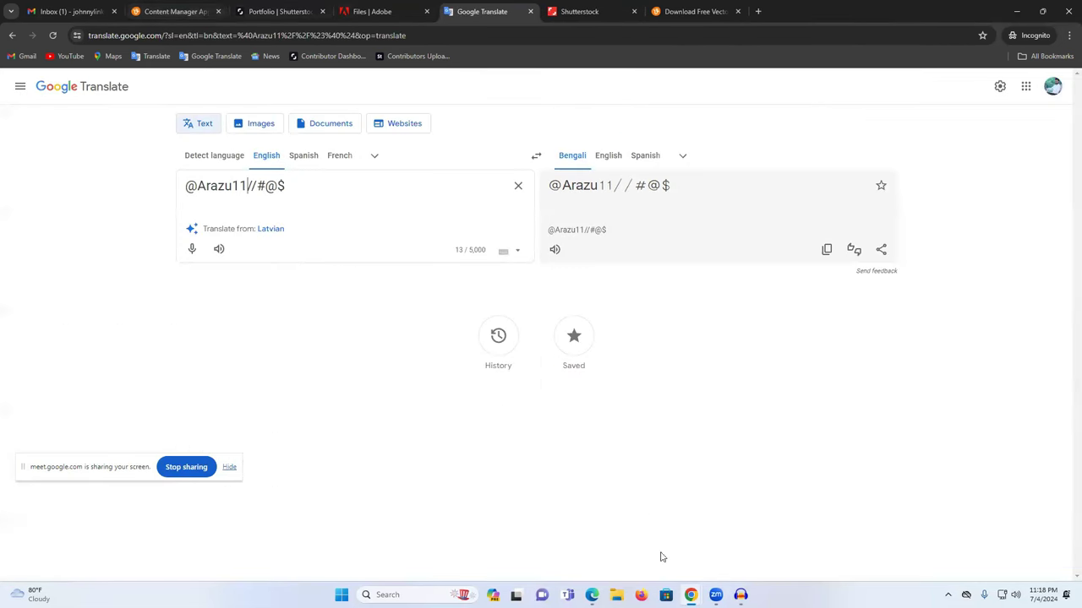
# - In the Freepik contributor window, check Facebook, then dismiss Google Meet's Infinity mirror warning
pyautogui.moveTo(691, 595)
pyautogui.click(602, 564)
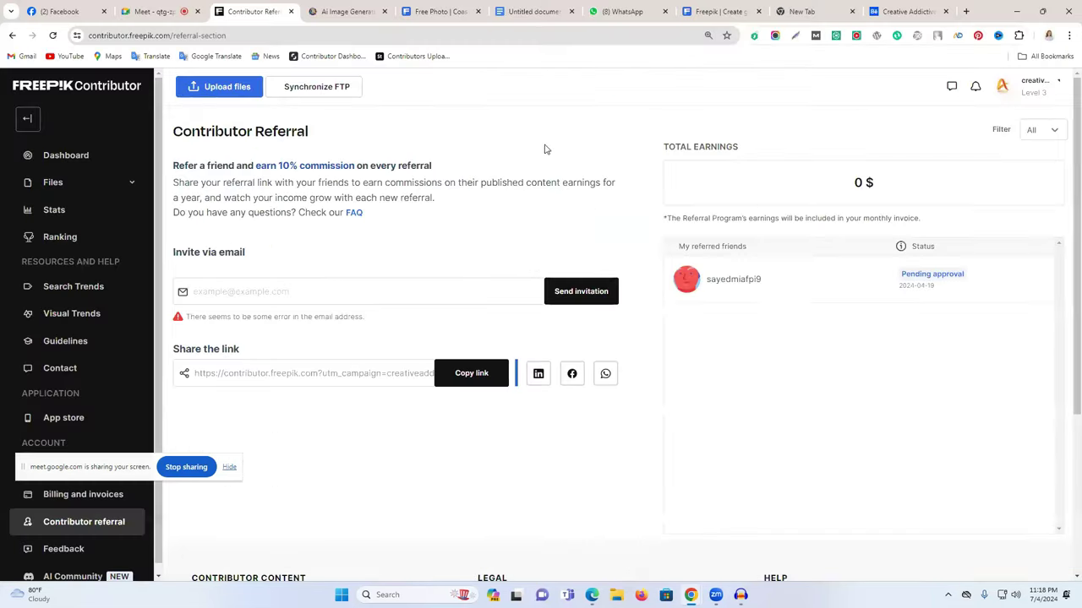
pyautogui.click(59, 11)
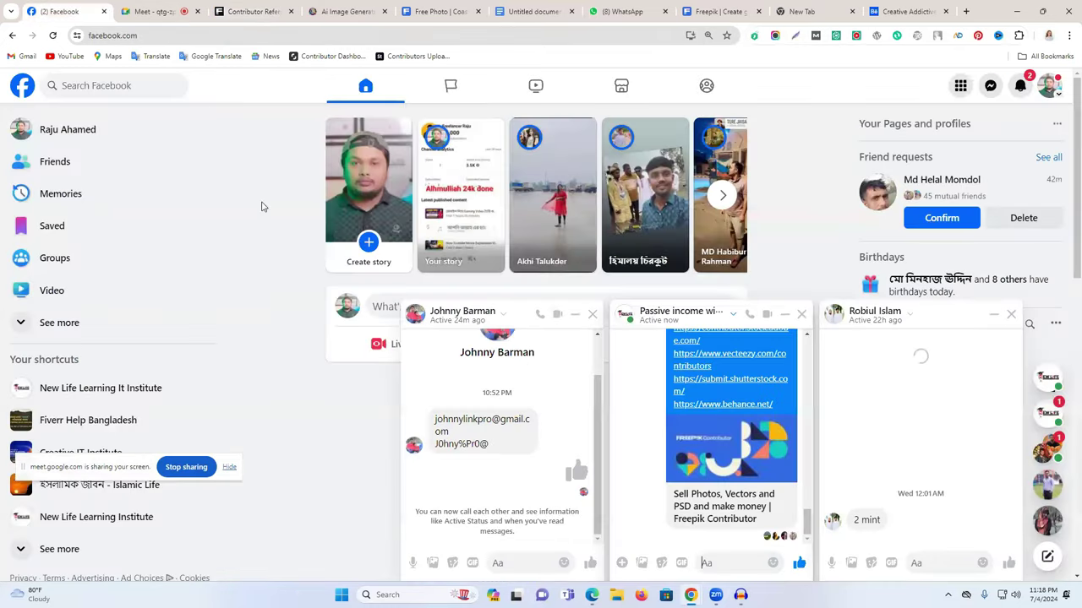
pyautogui.scroll(2, 714, 439)
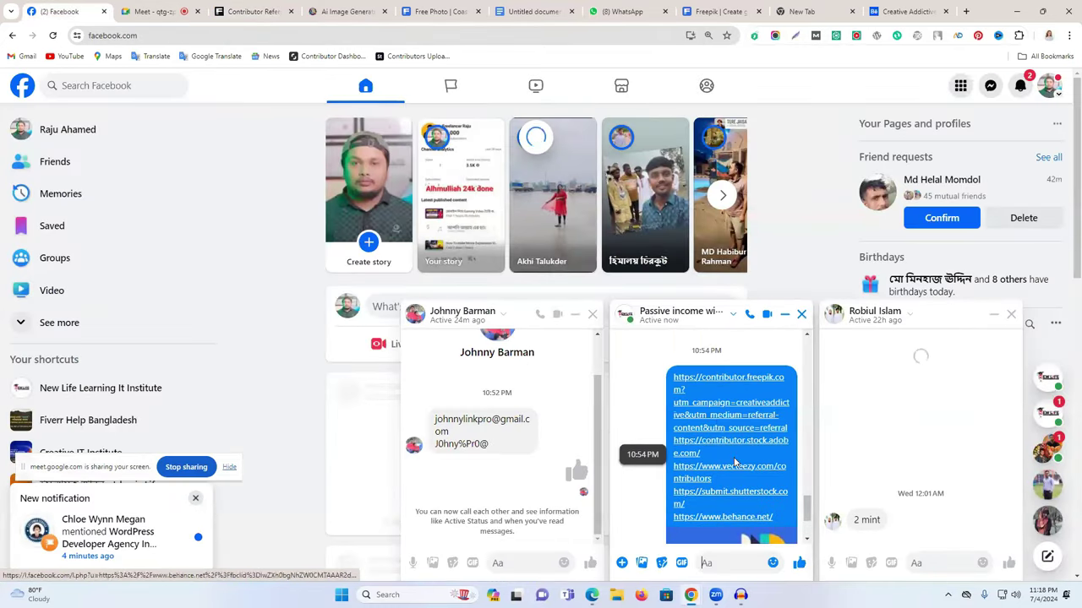
pyautogui.scroll(-2, 718, 431)
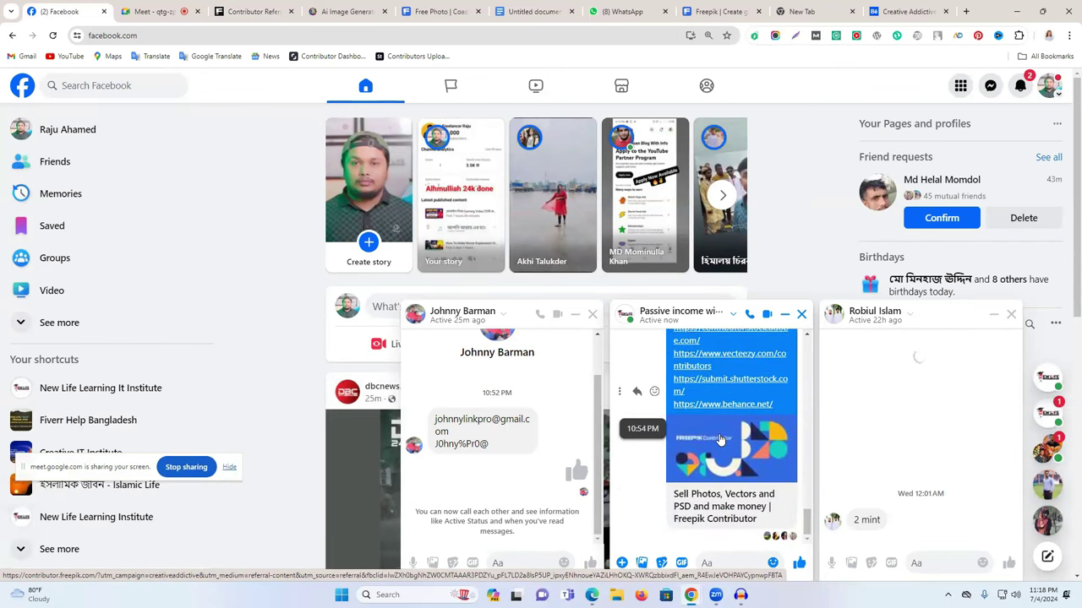
pyautogui.scroll(2, 719, 439)
pyautogui.hotkey('ctrl', 'Tab')
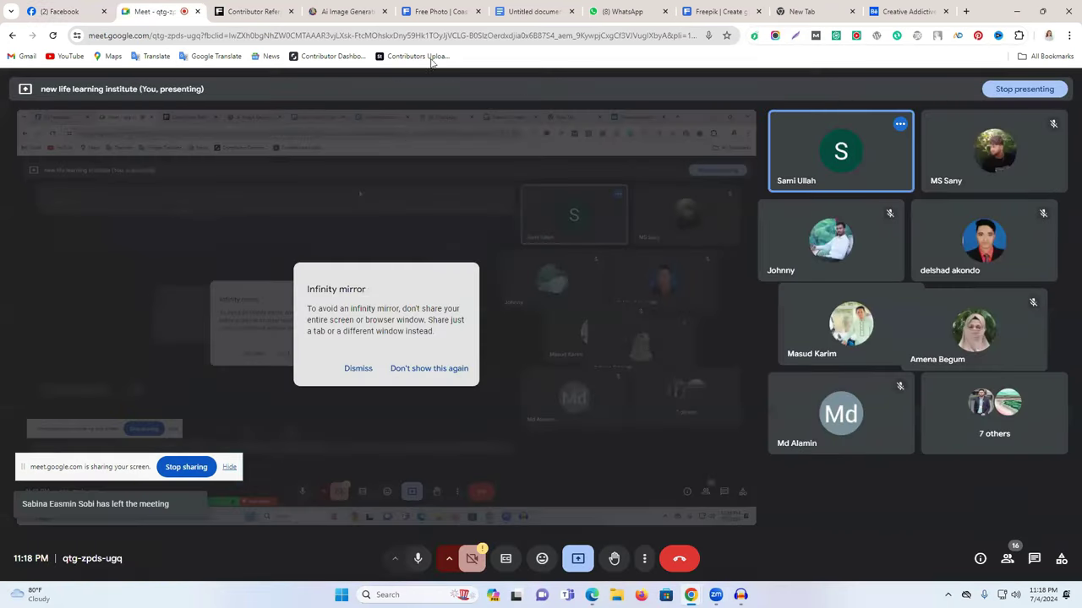
pyautogui.click(362, 371)
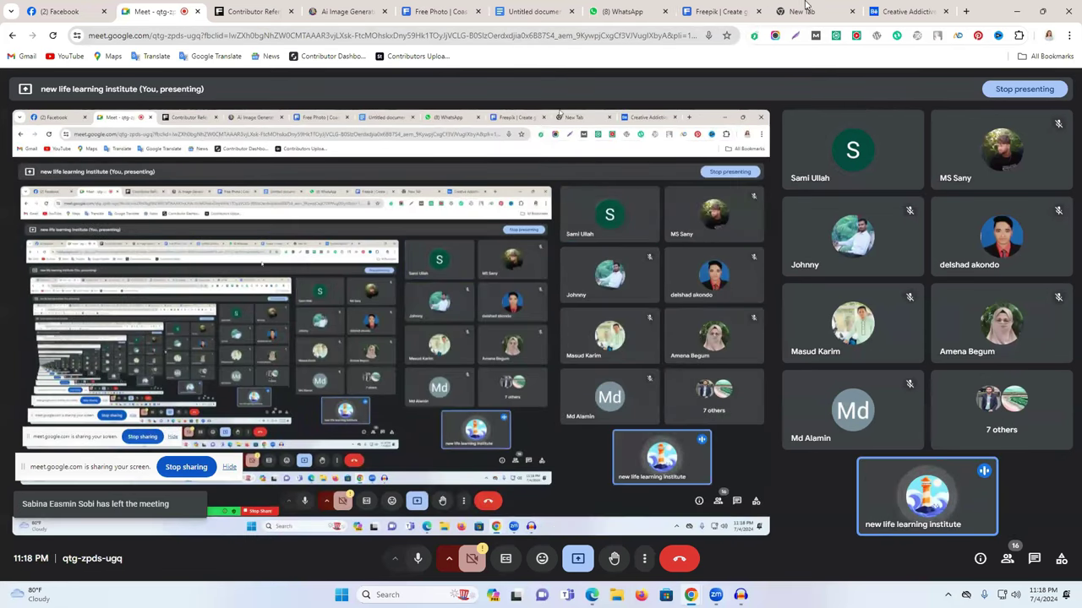
# - Close the Behance profile, New Tab and Freepik tabs
pyautogui.click(779, 7)
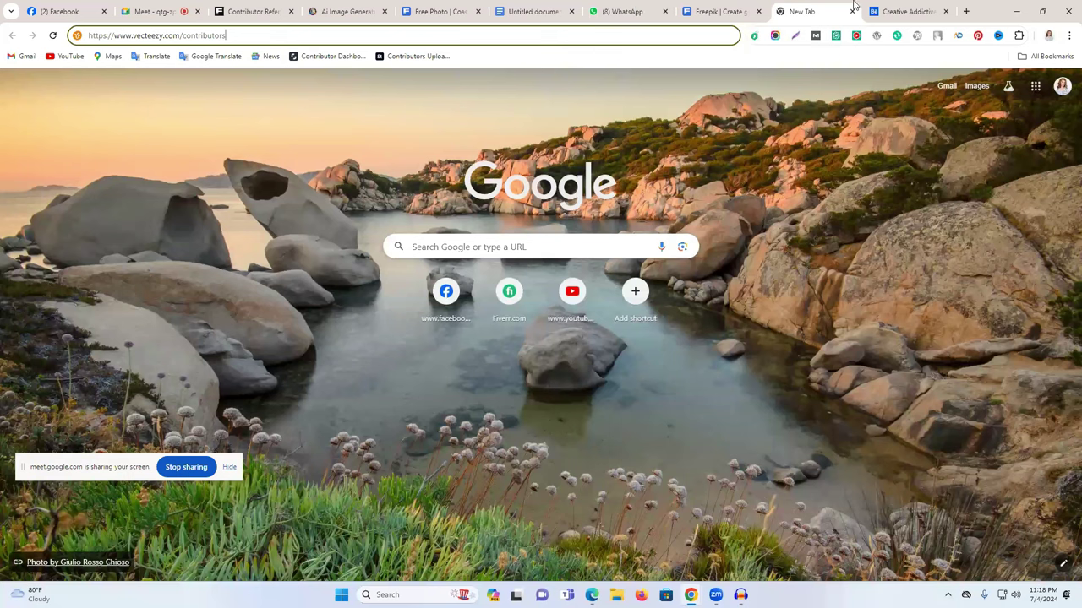
pyautogui.click(908, 11)
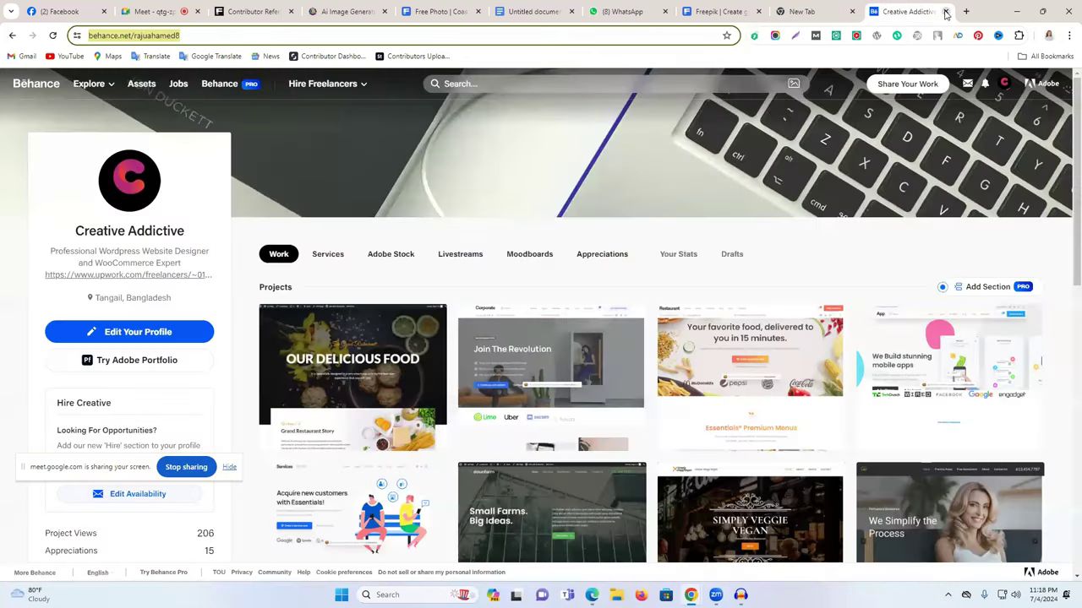
pyautogui.click(946, 11)
pyautogui.click(945, 11)
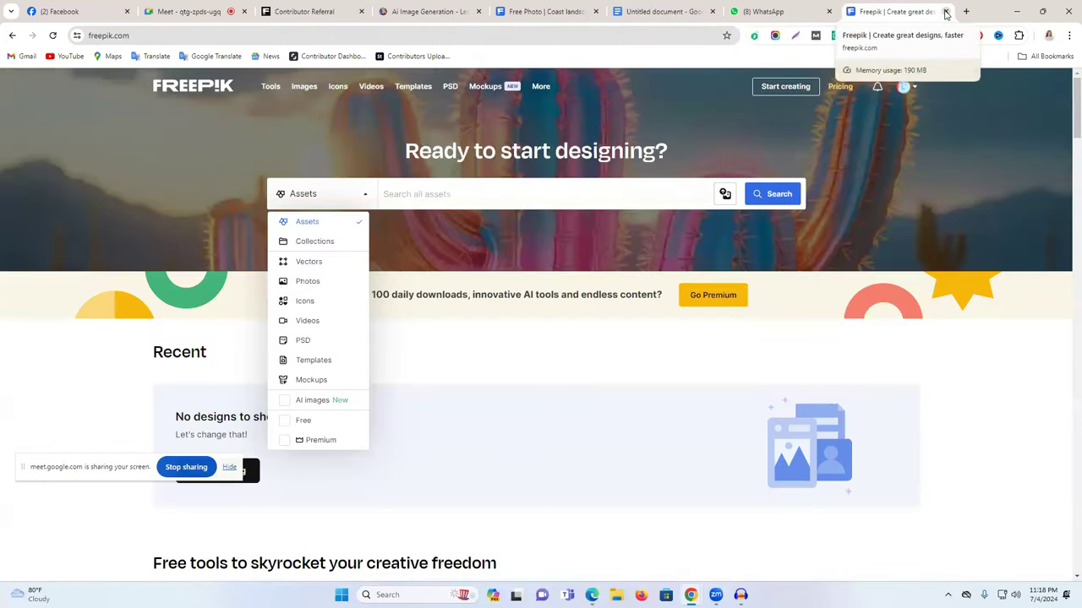
pyautogui.click(946, 11)
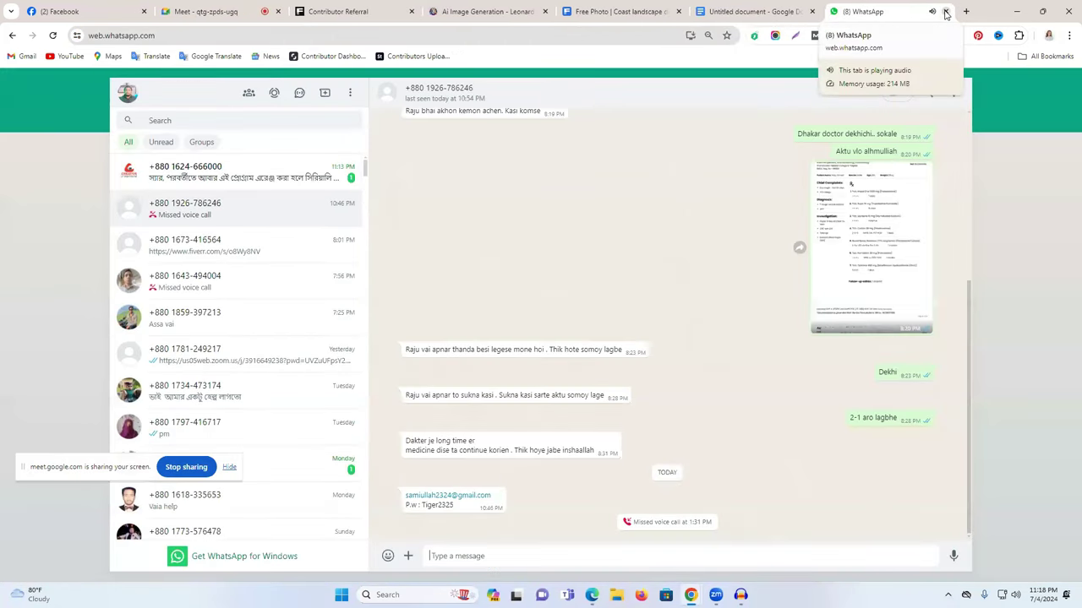